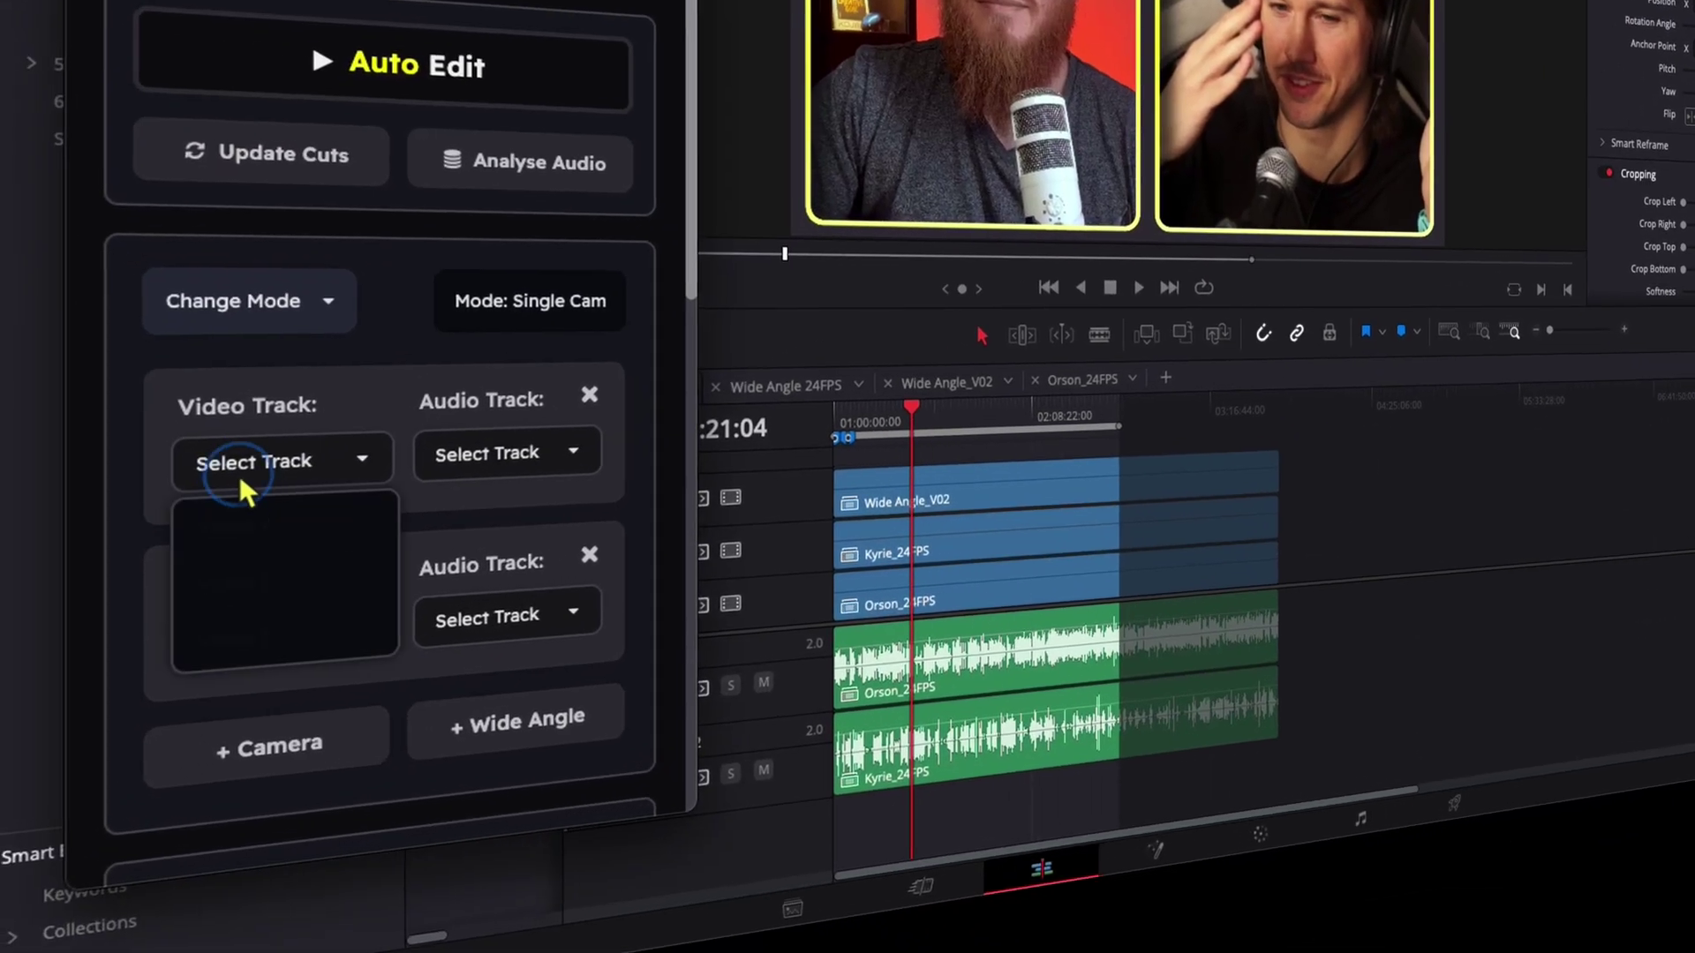
- Assign Video 1/Audio 1 and Video 2/Audio 2 to the two SnapPod cameras and add a Wide Angle entry
left_click(137, 625)
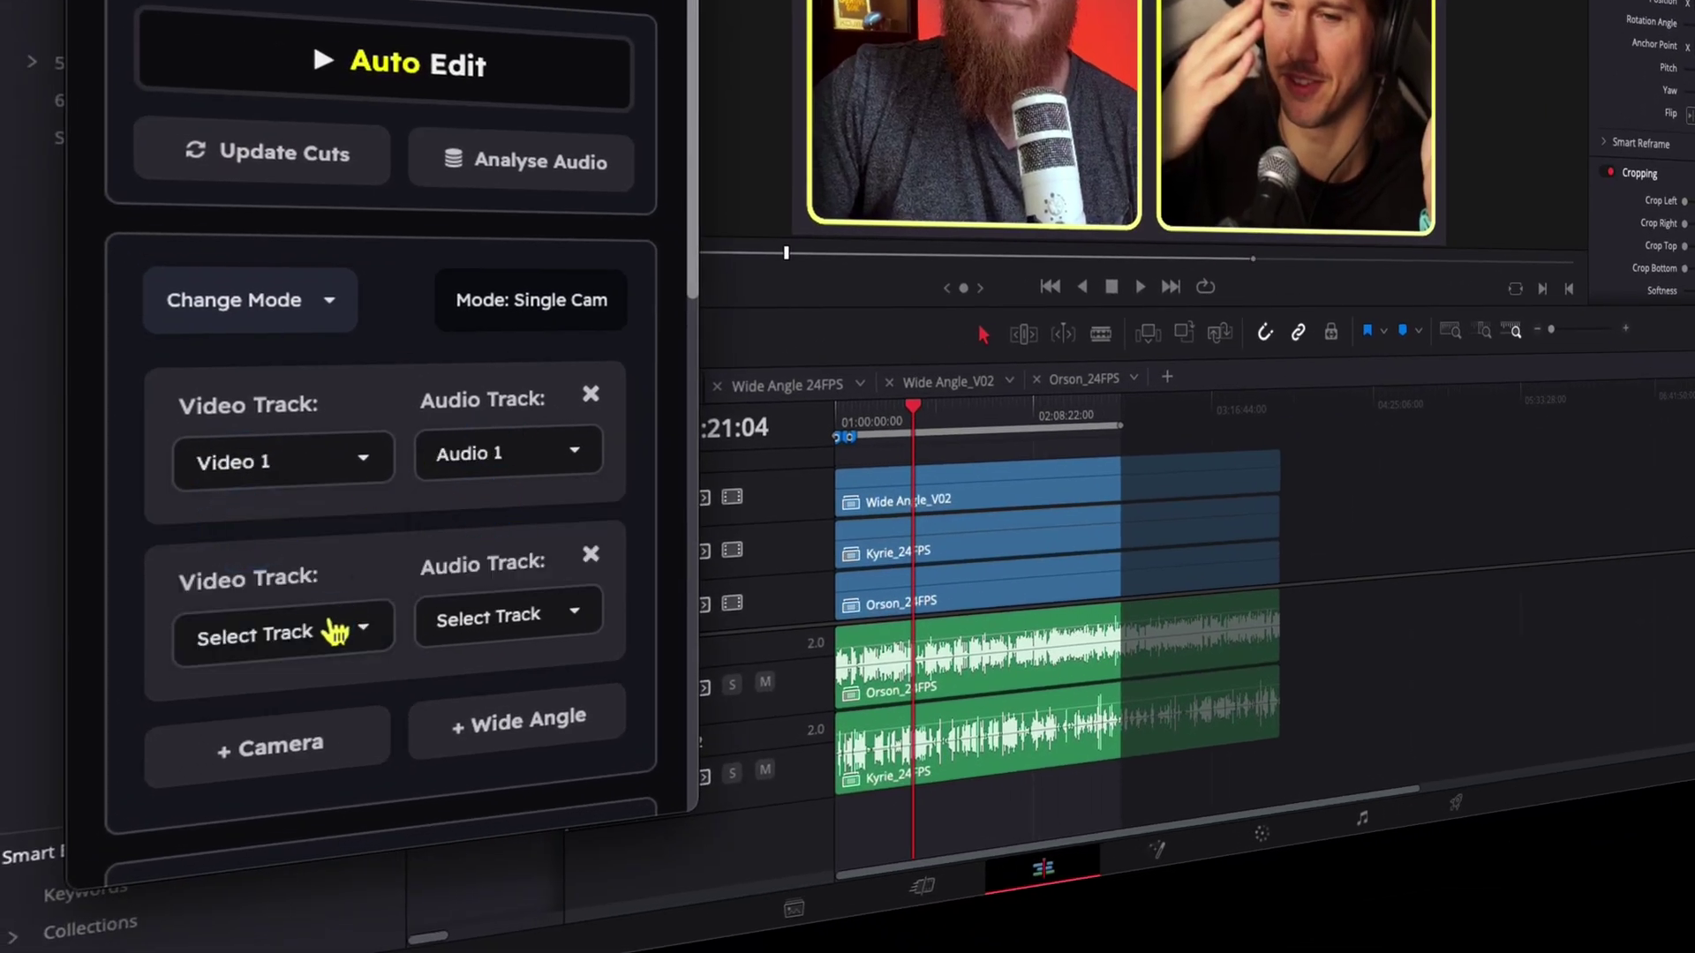
left_click(335, 632)
left_click(261, 750)
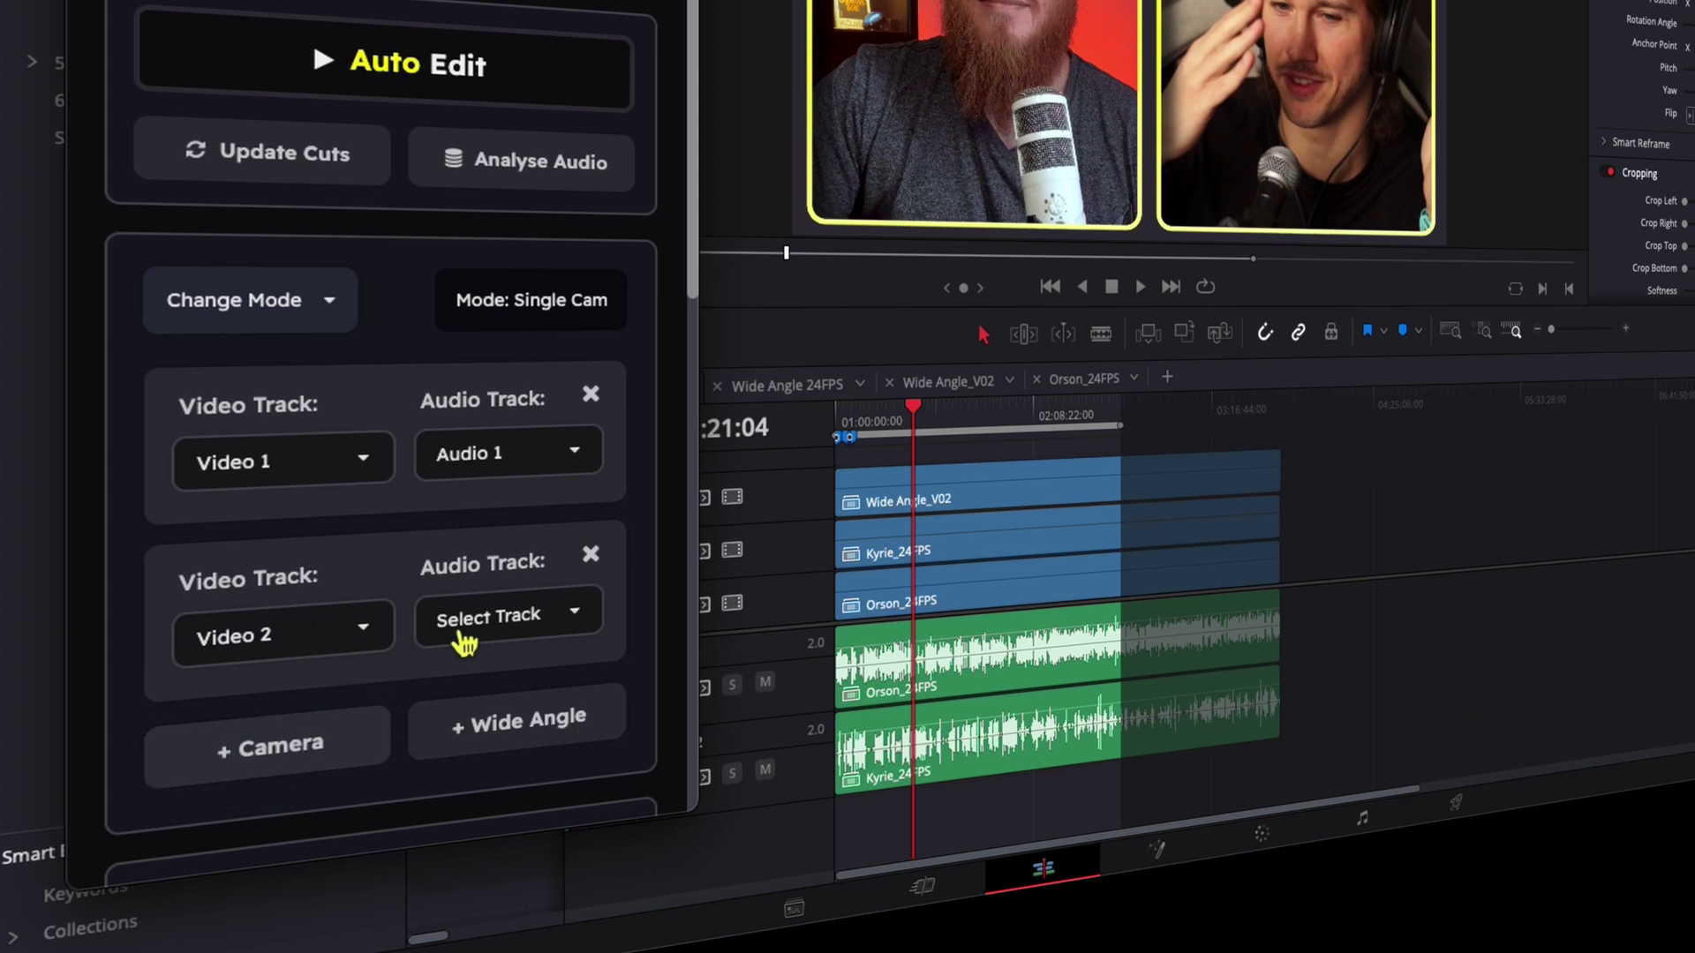
scroll(453, 586, "down", 3)
left_click(462, 725)
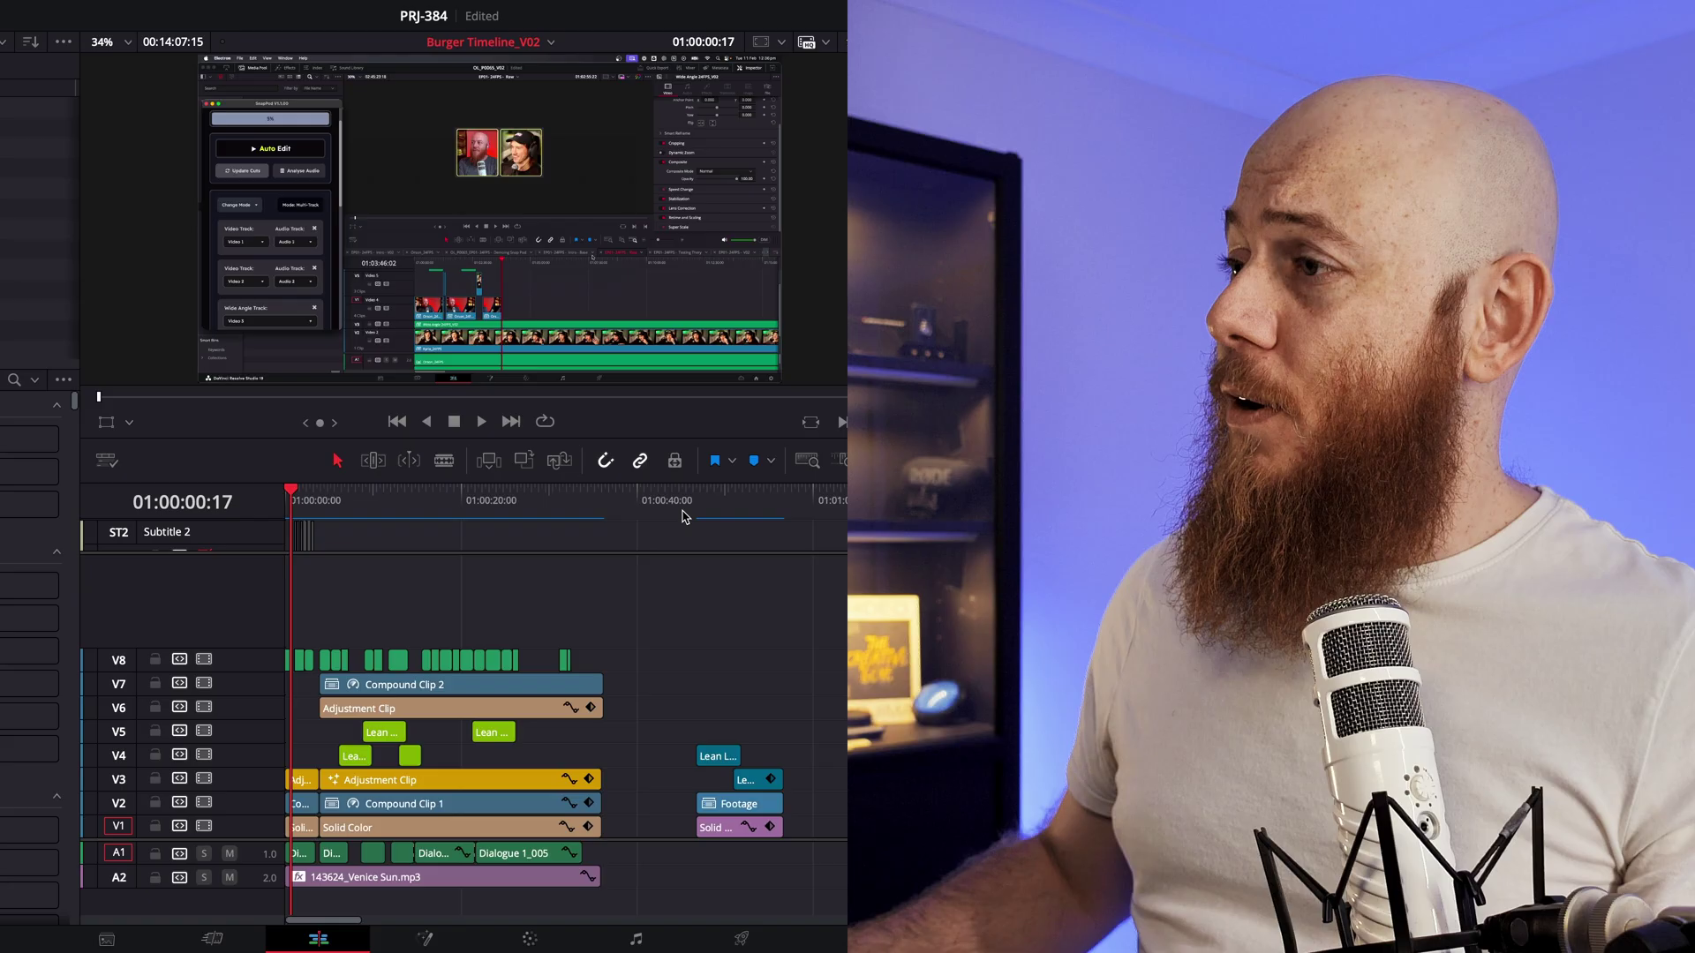
left_click(685, 521)
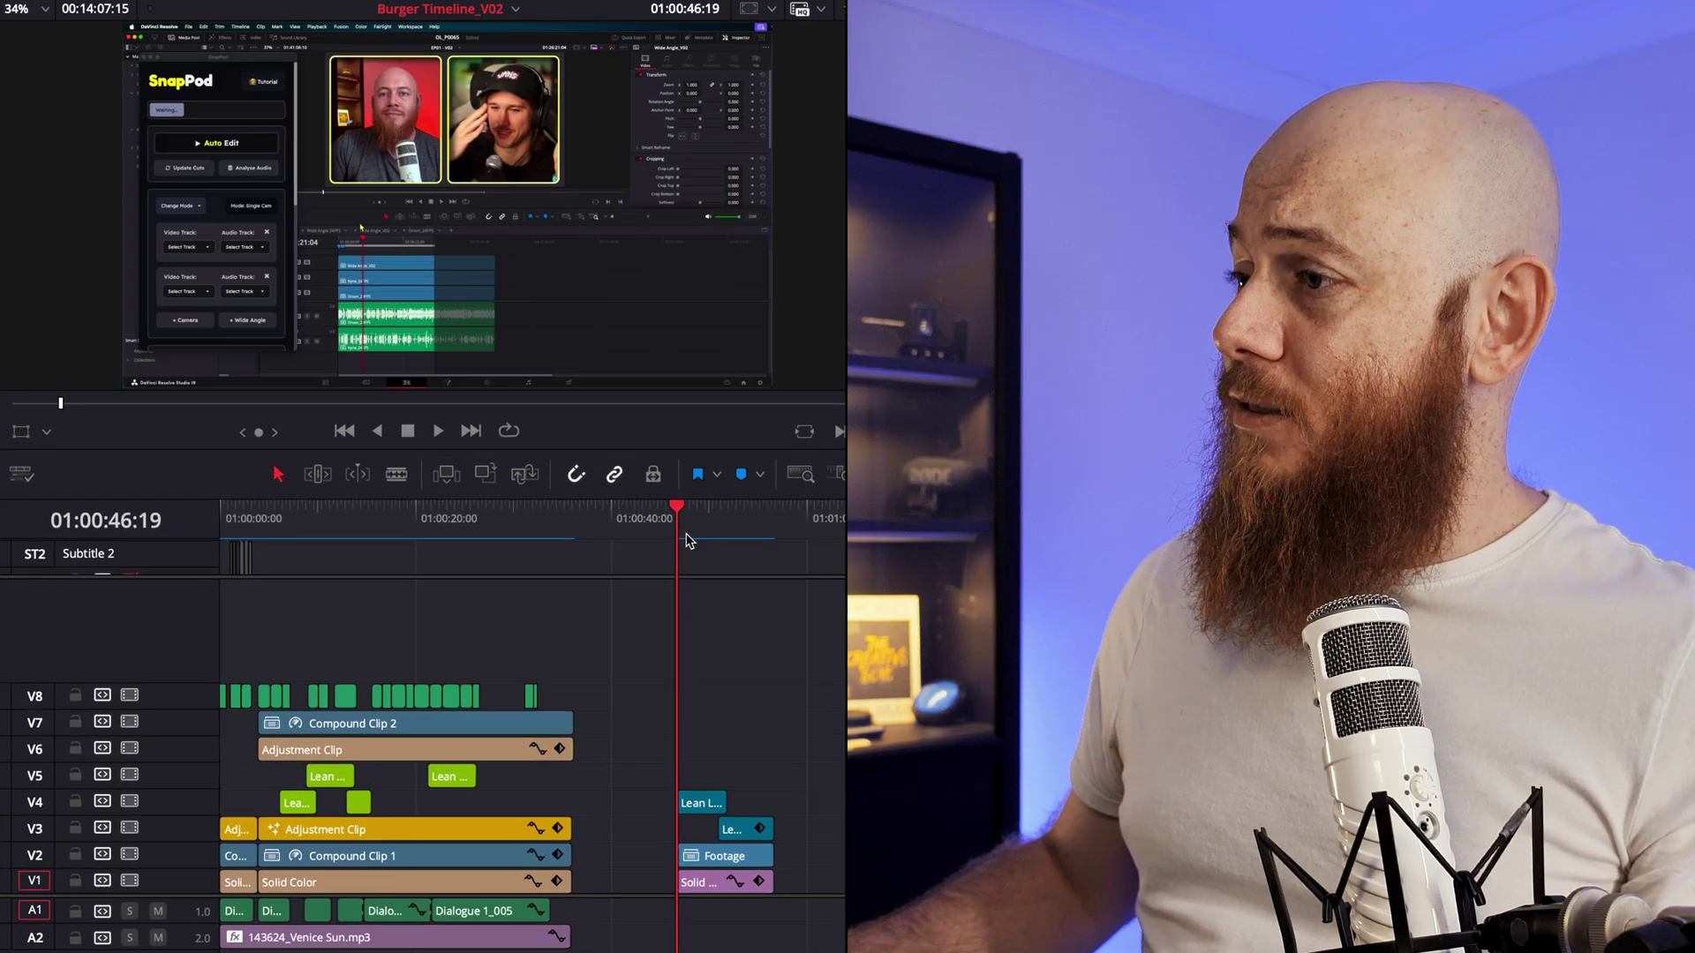
scroll(749, 628, "right", 5)
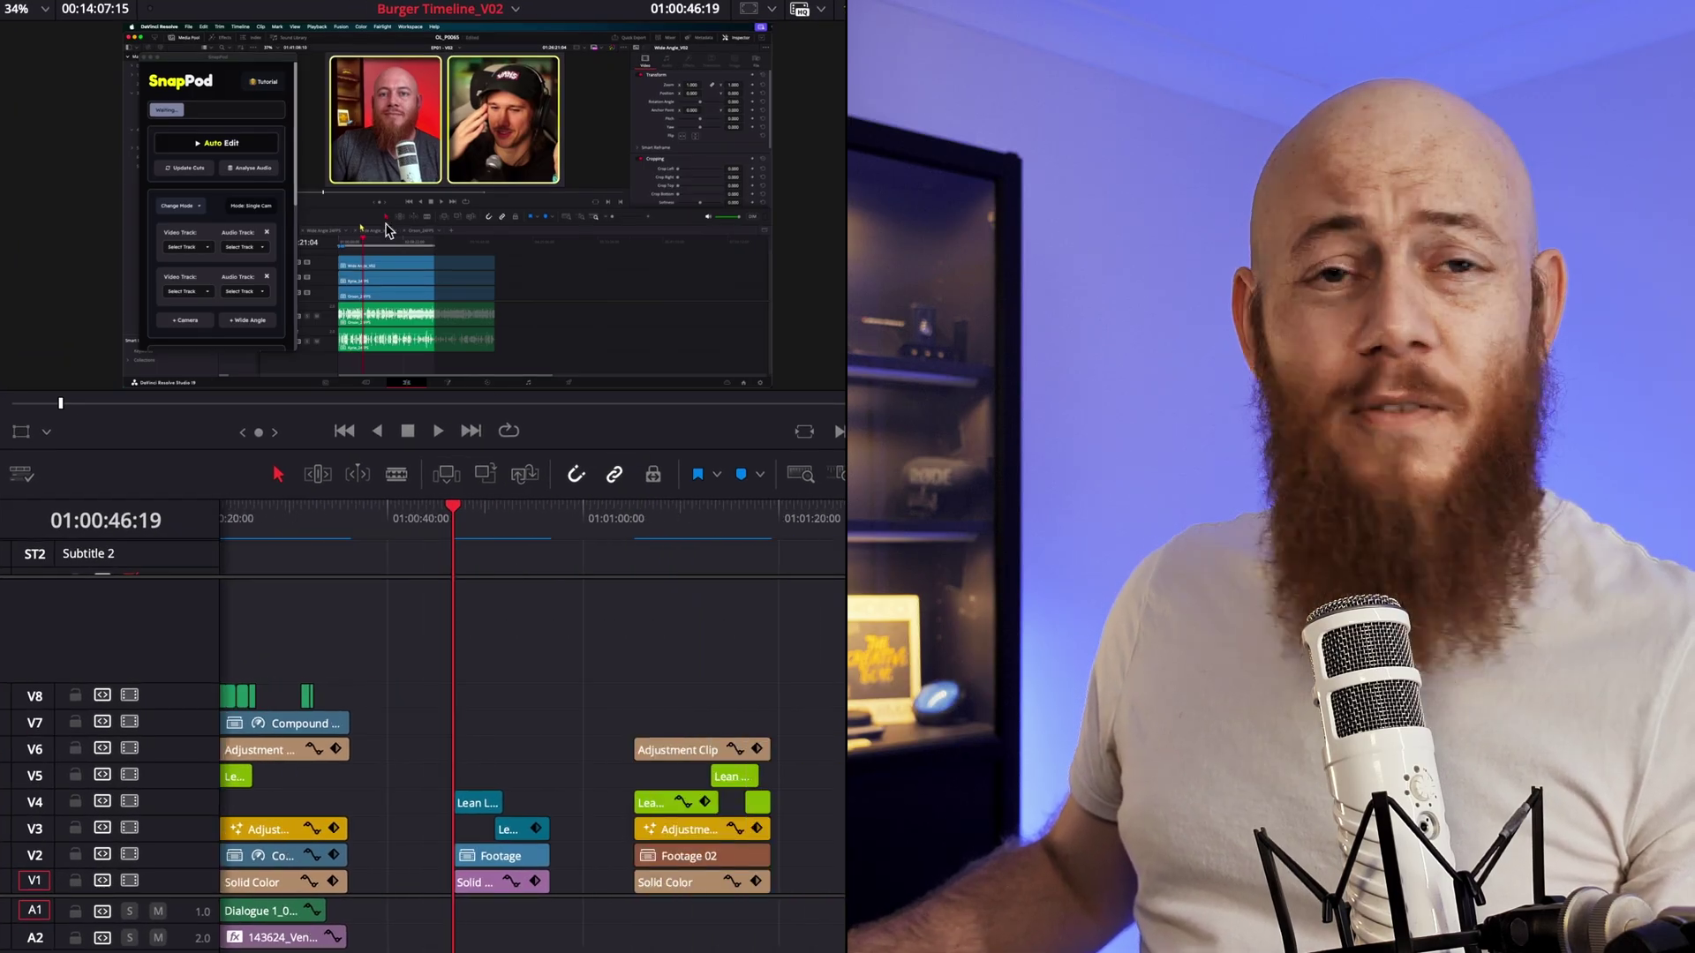
key("space")
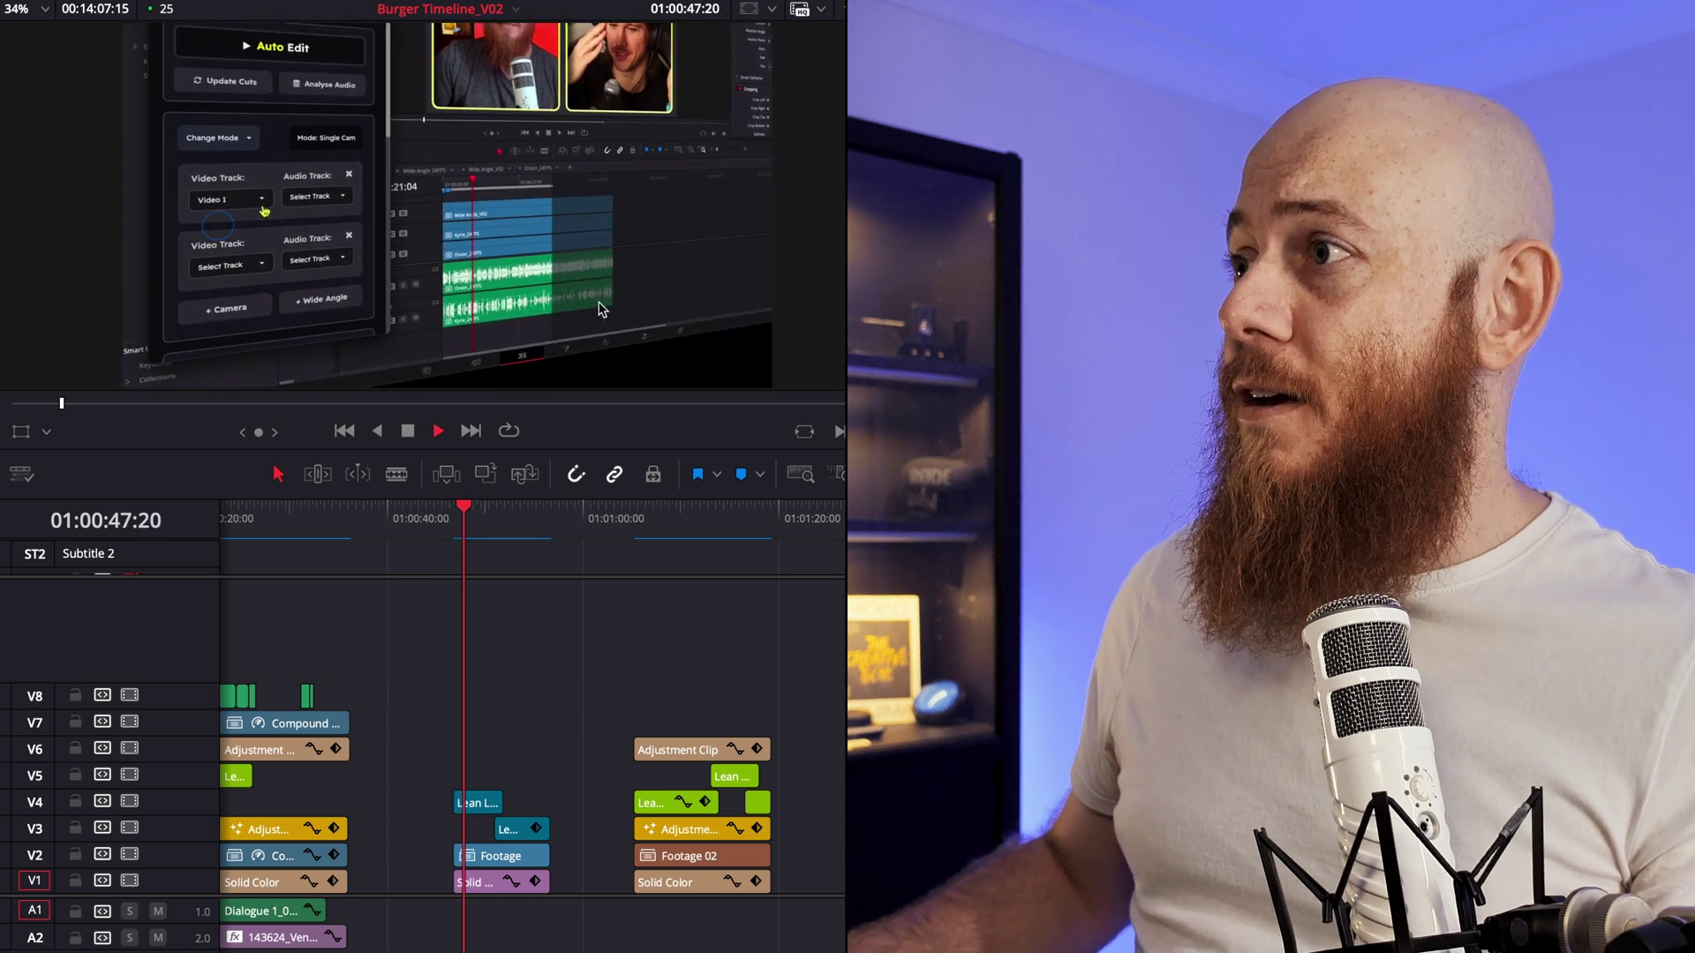
key("space")
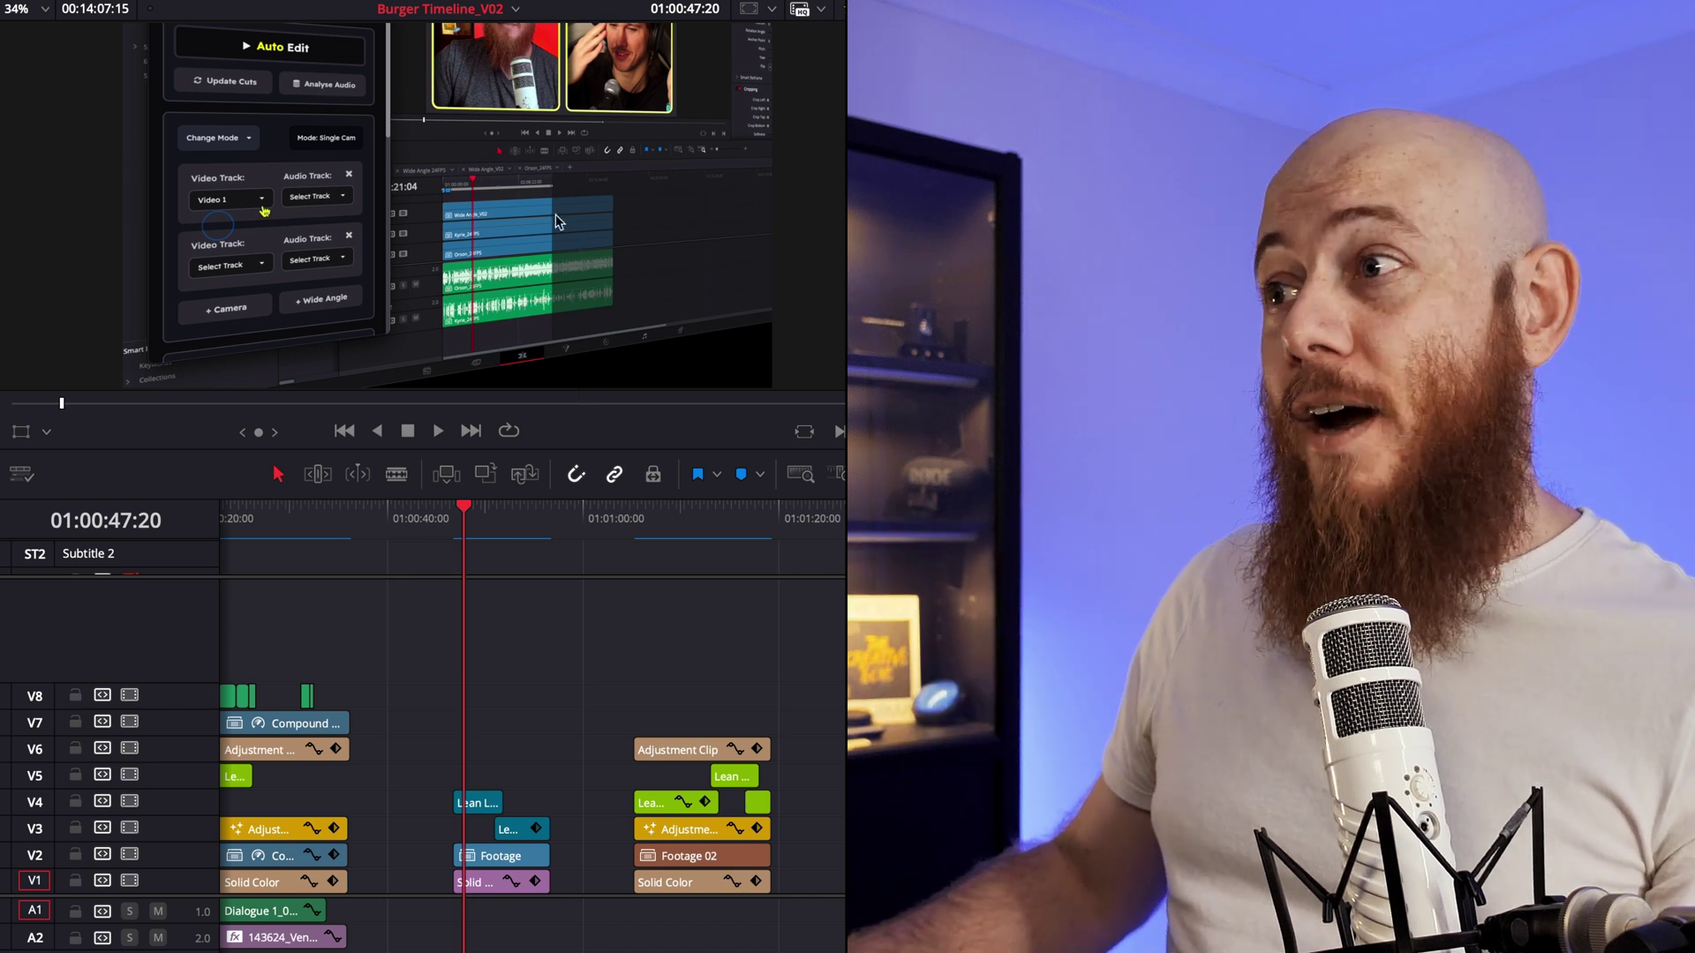
scroll(492, 805, "up", 5)
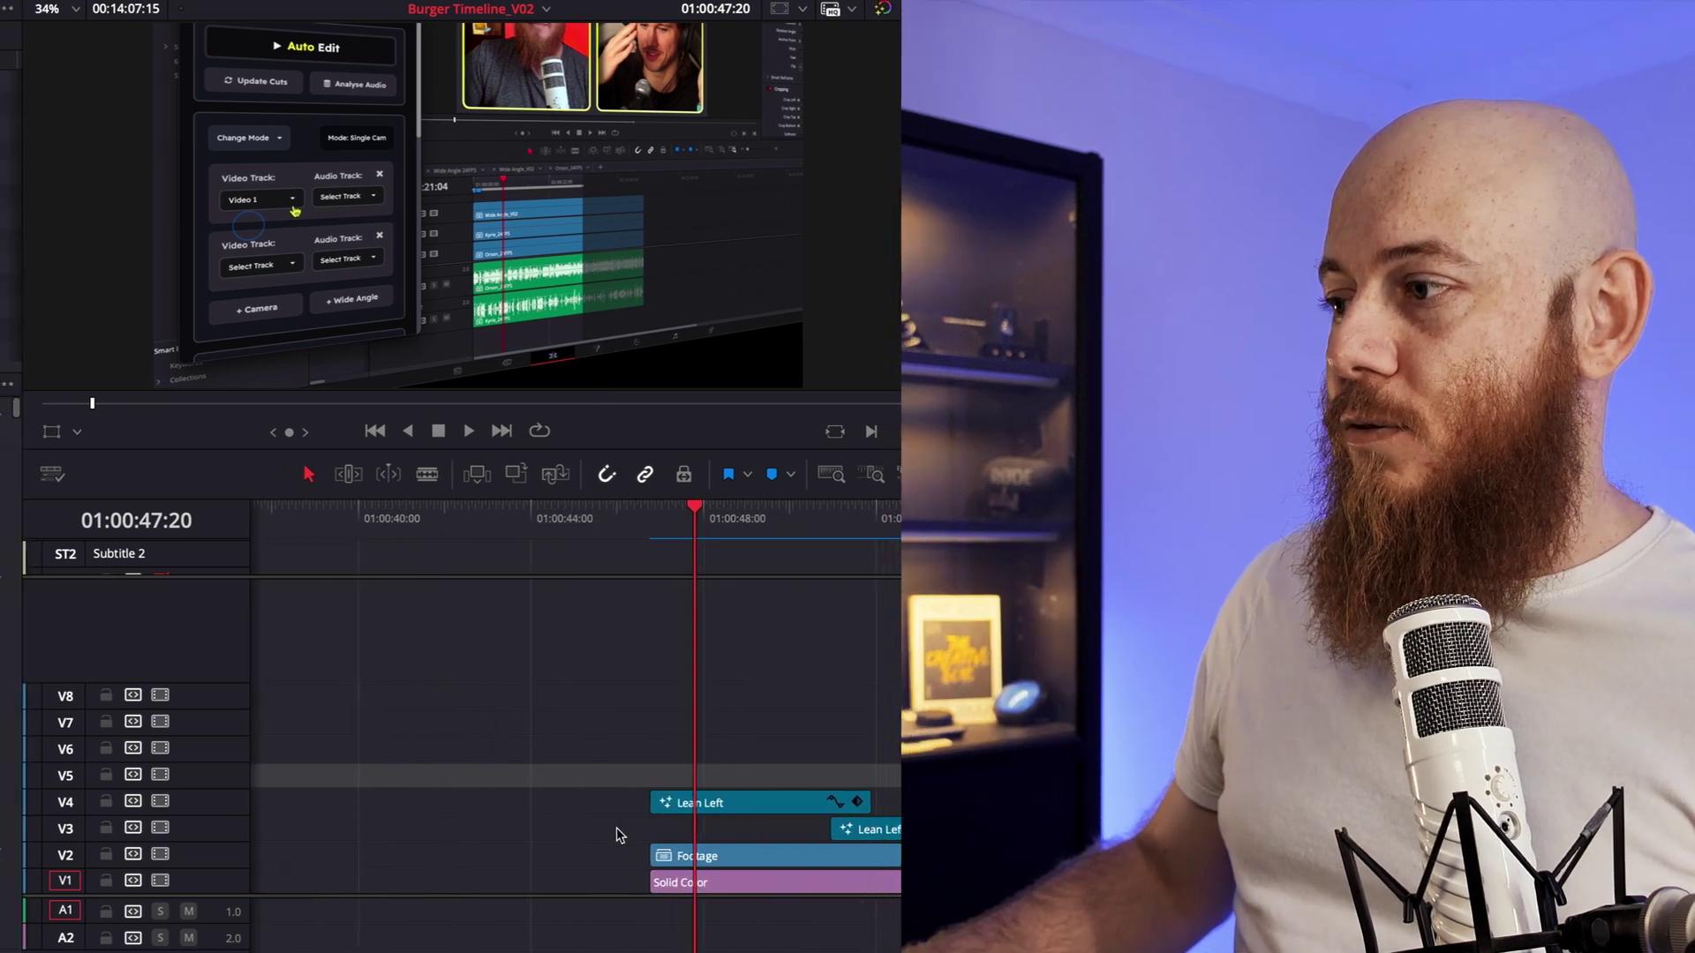
left_click(1101, 782)
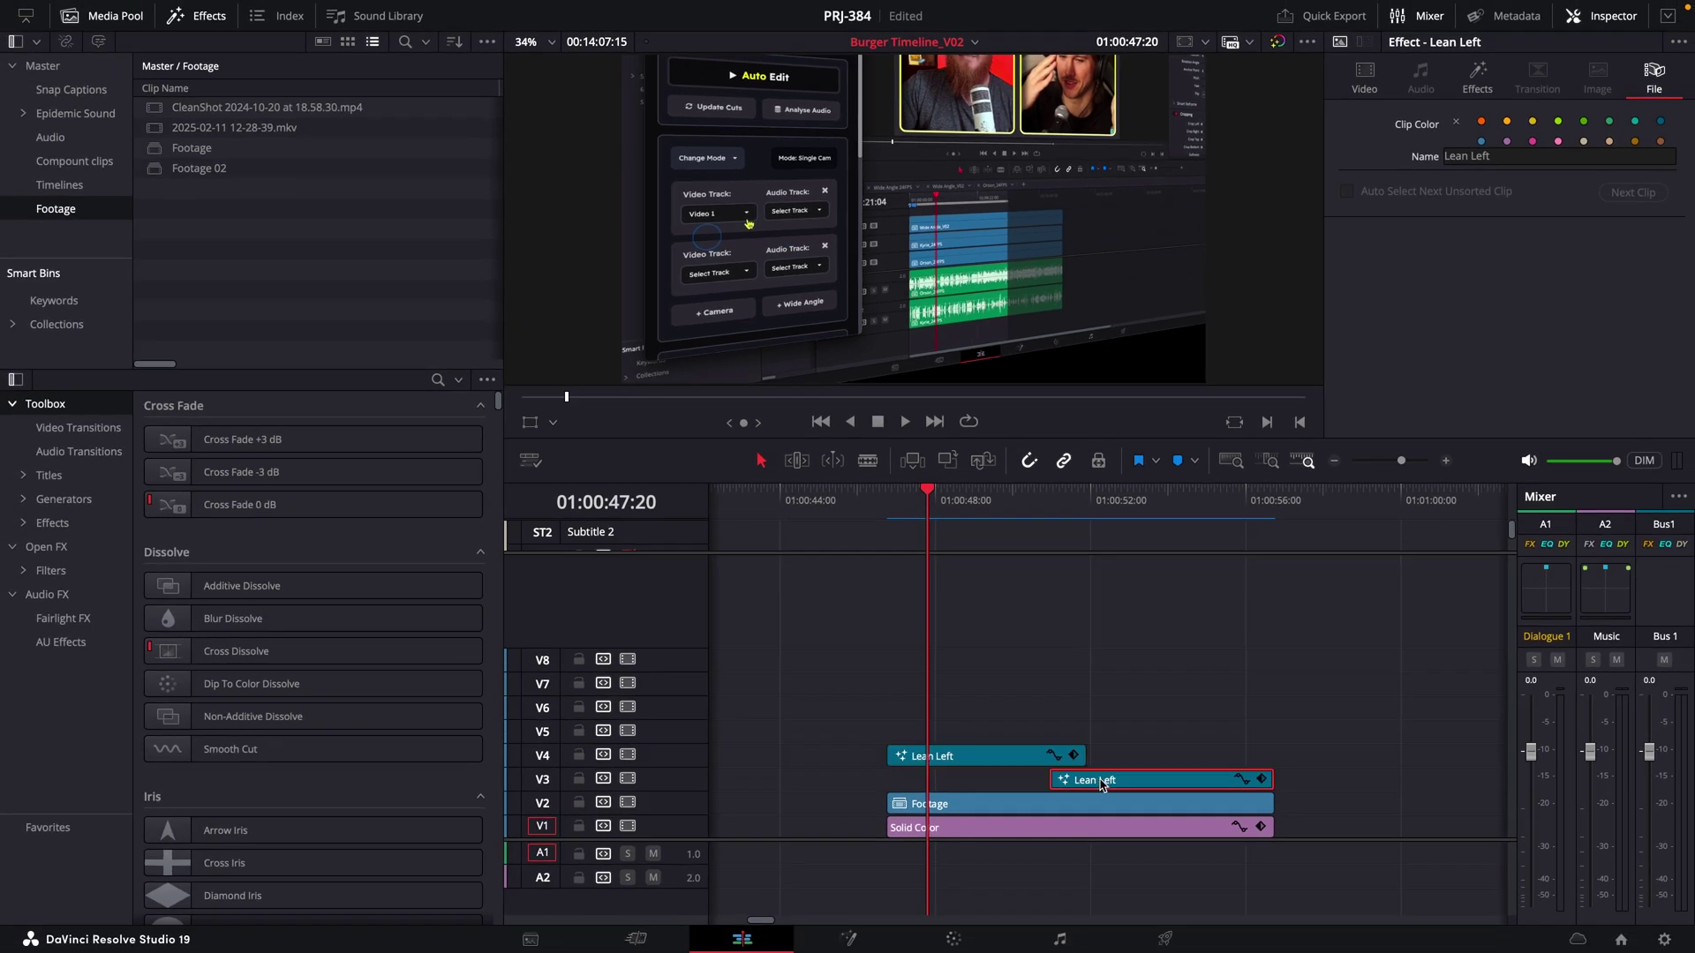
left_click_drag(1102, 784, 1084, 772)
key("d")
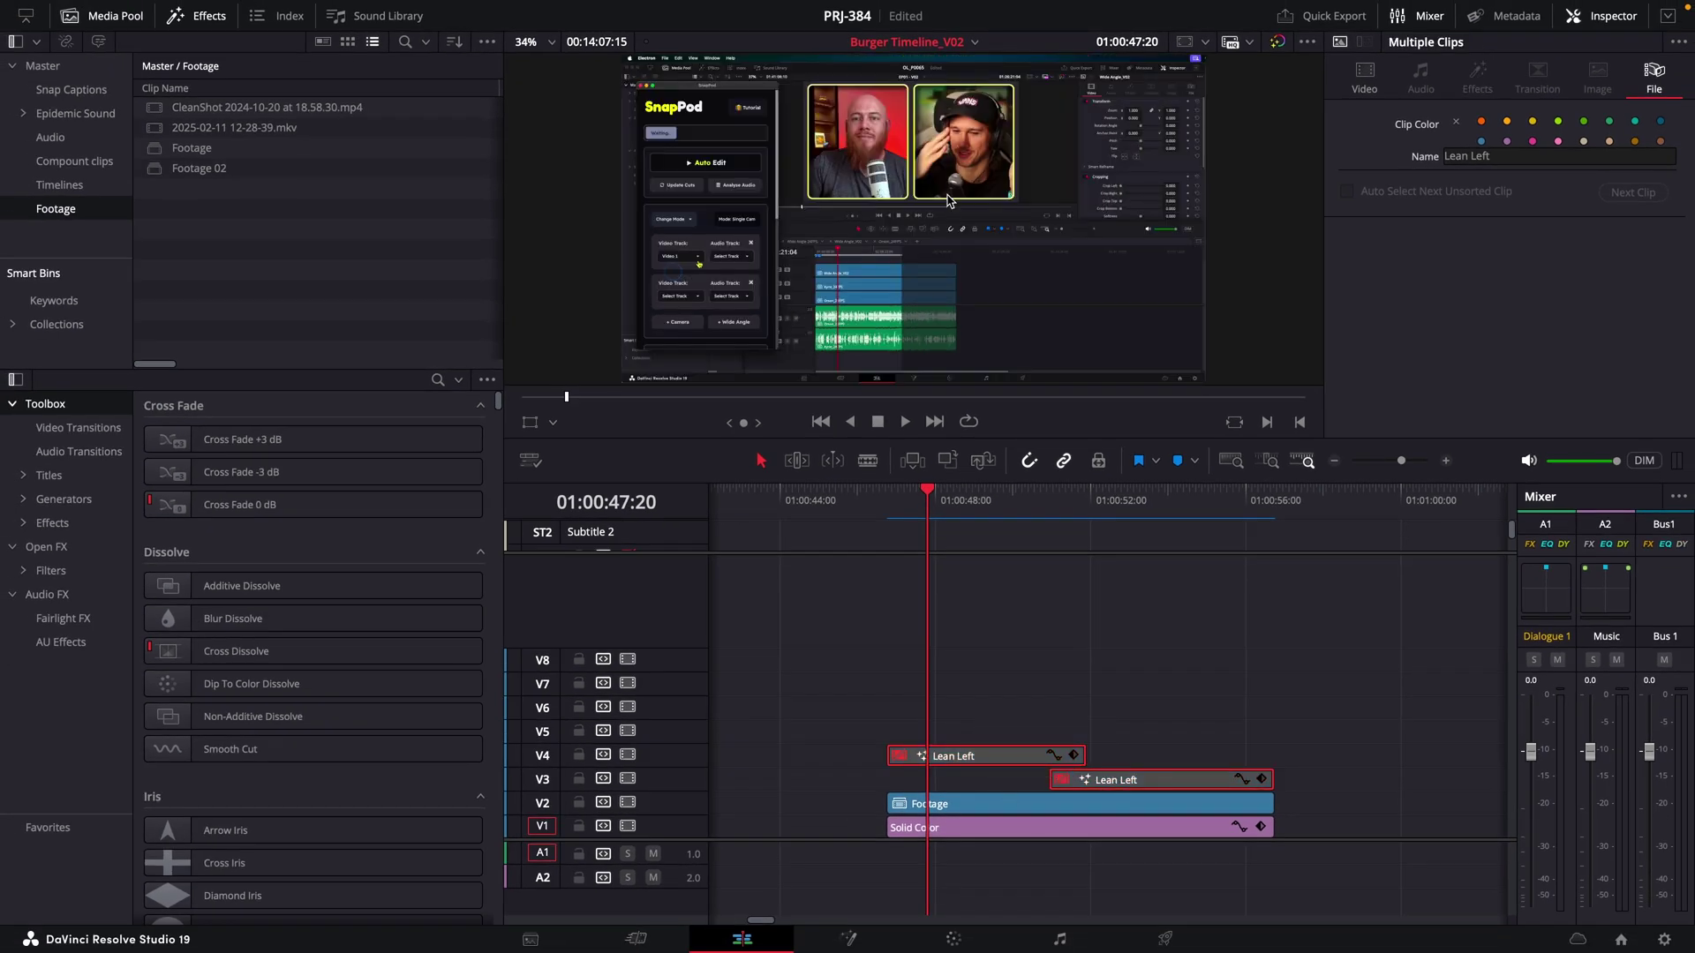
left_click(1001, 801)
key("d")
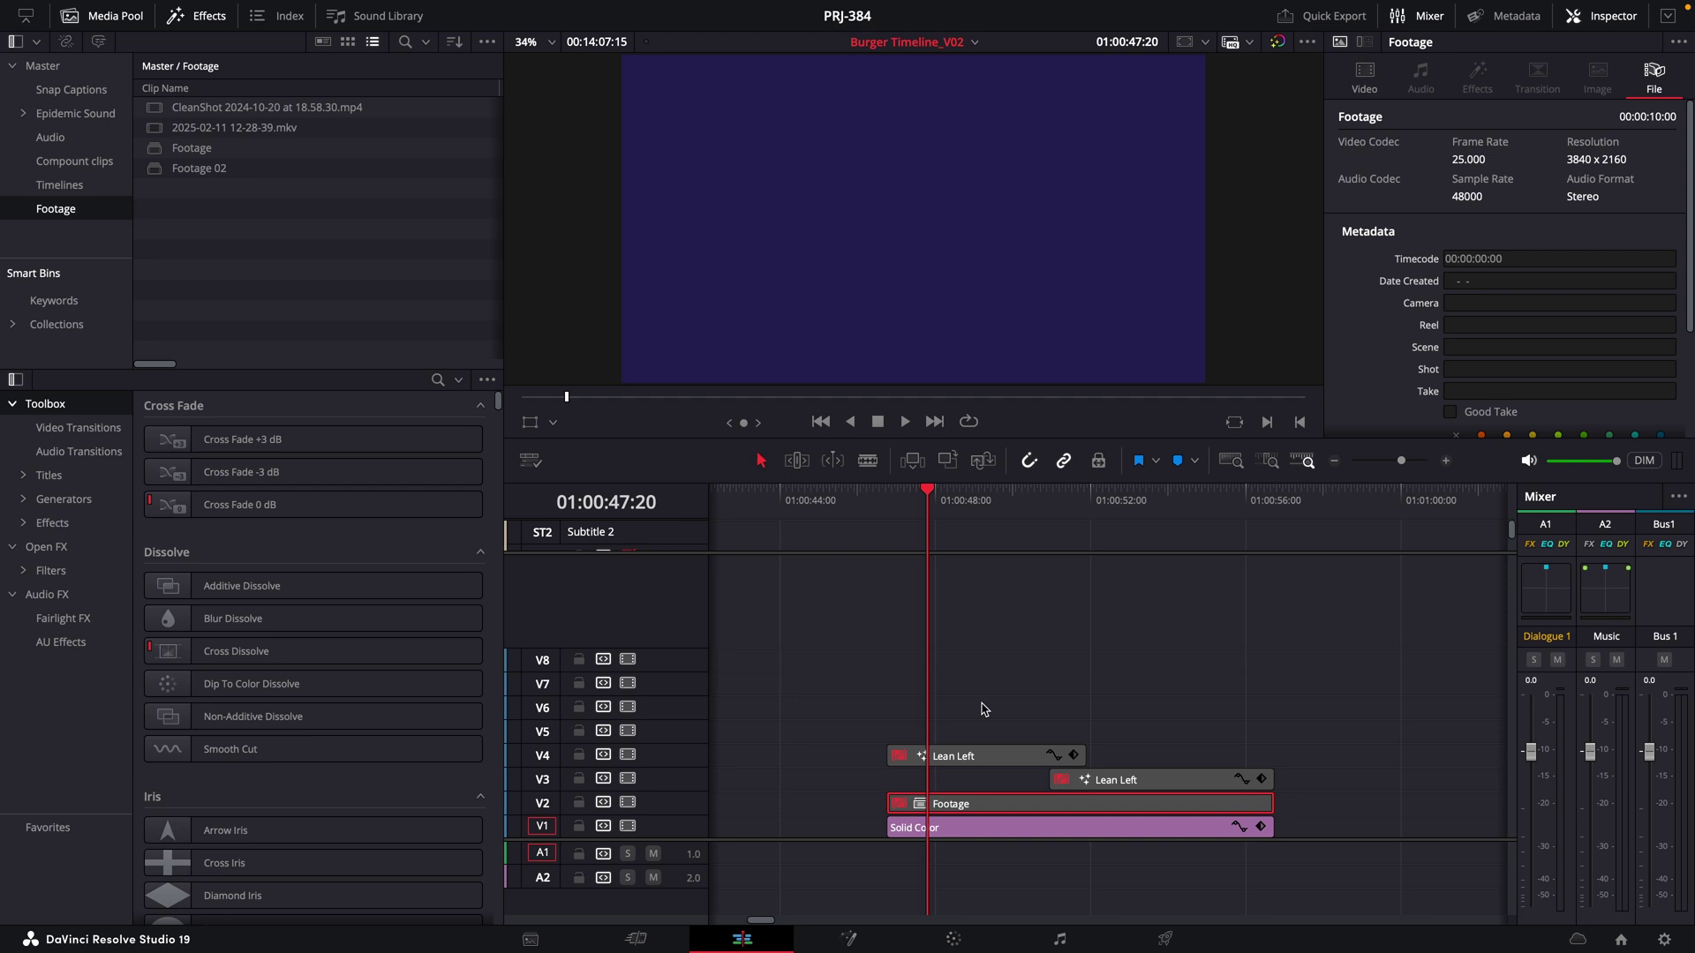
left_click_drag(984, 710, 1108, 786)
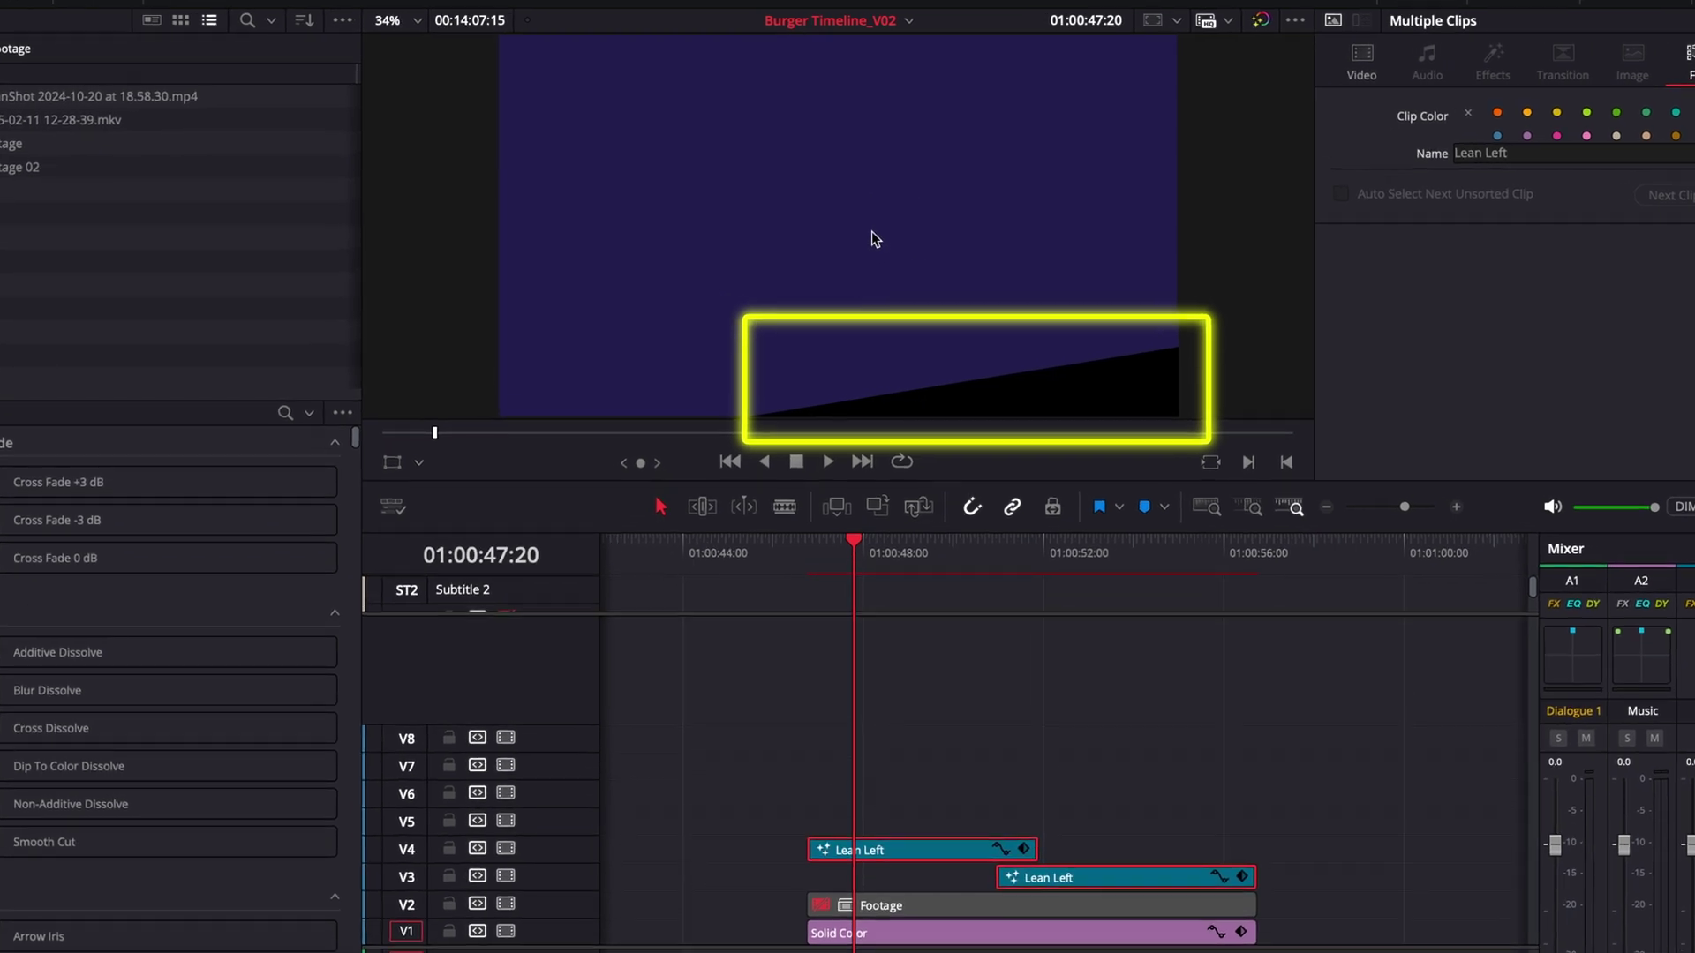
left_click(929, 908)
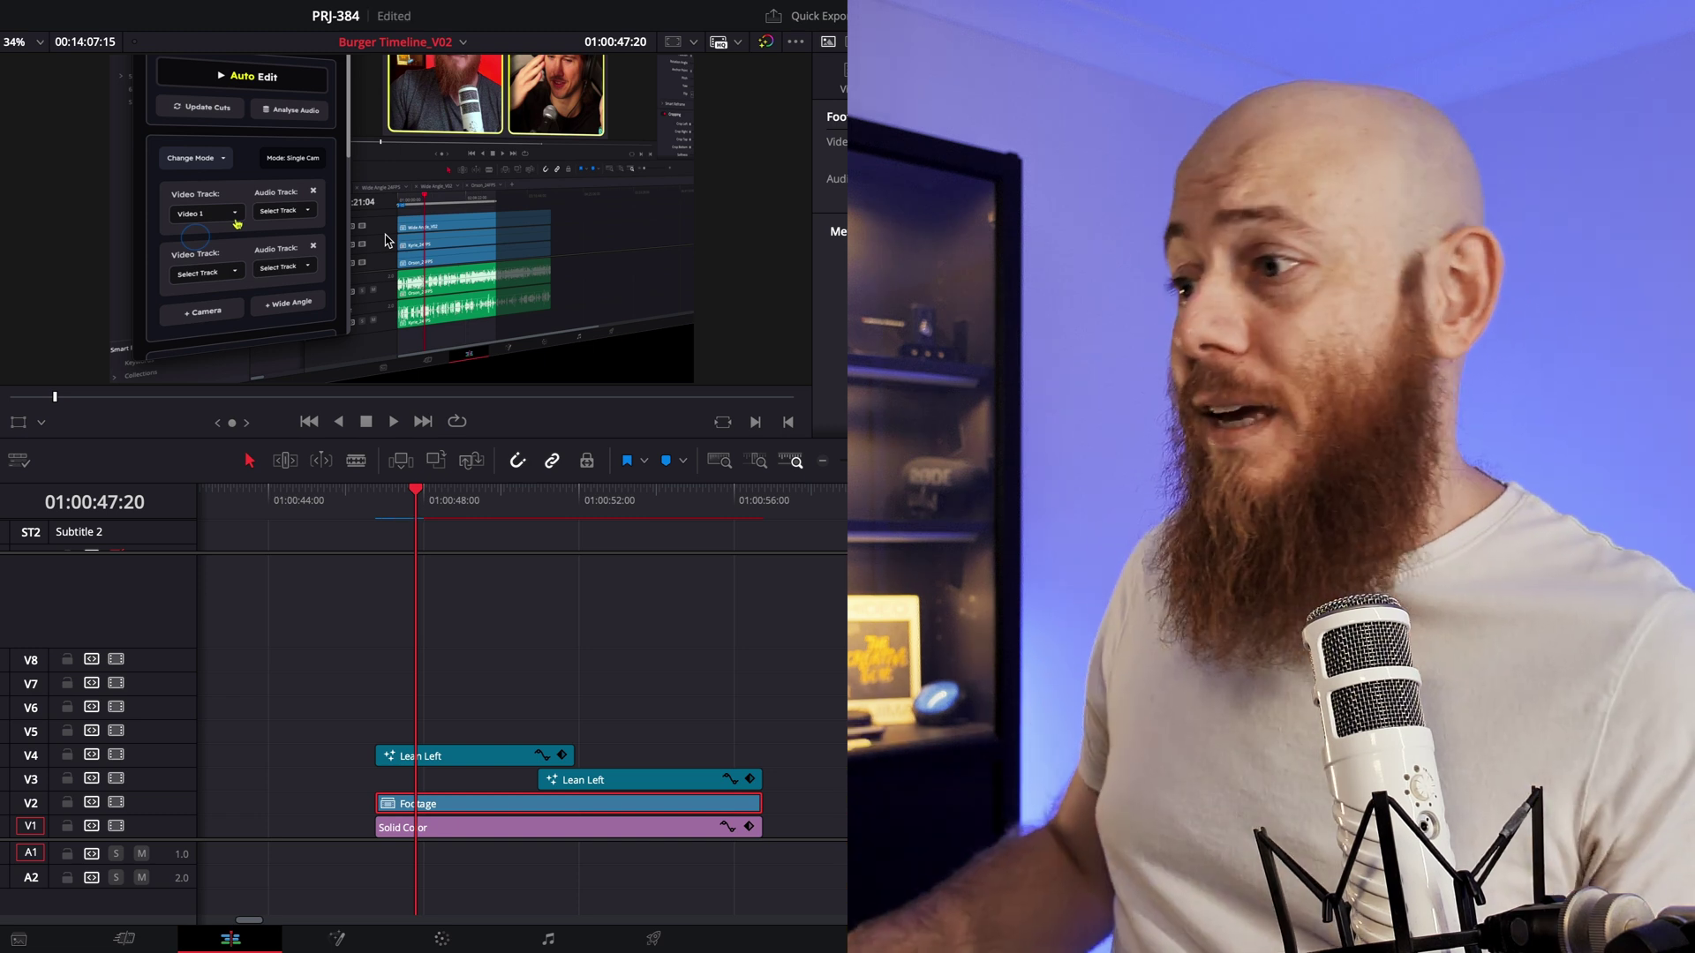
- Merge the two Lean Left clips and Footage into Compound Clip 1 on V2
left_click_drag(466, 704, 559, 790)
right_click(580, 777)
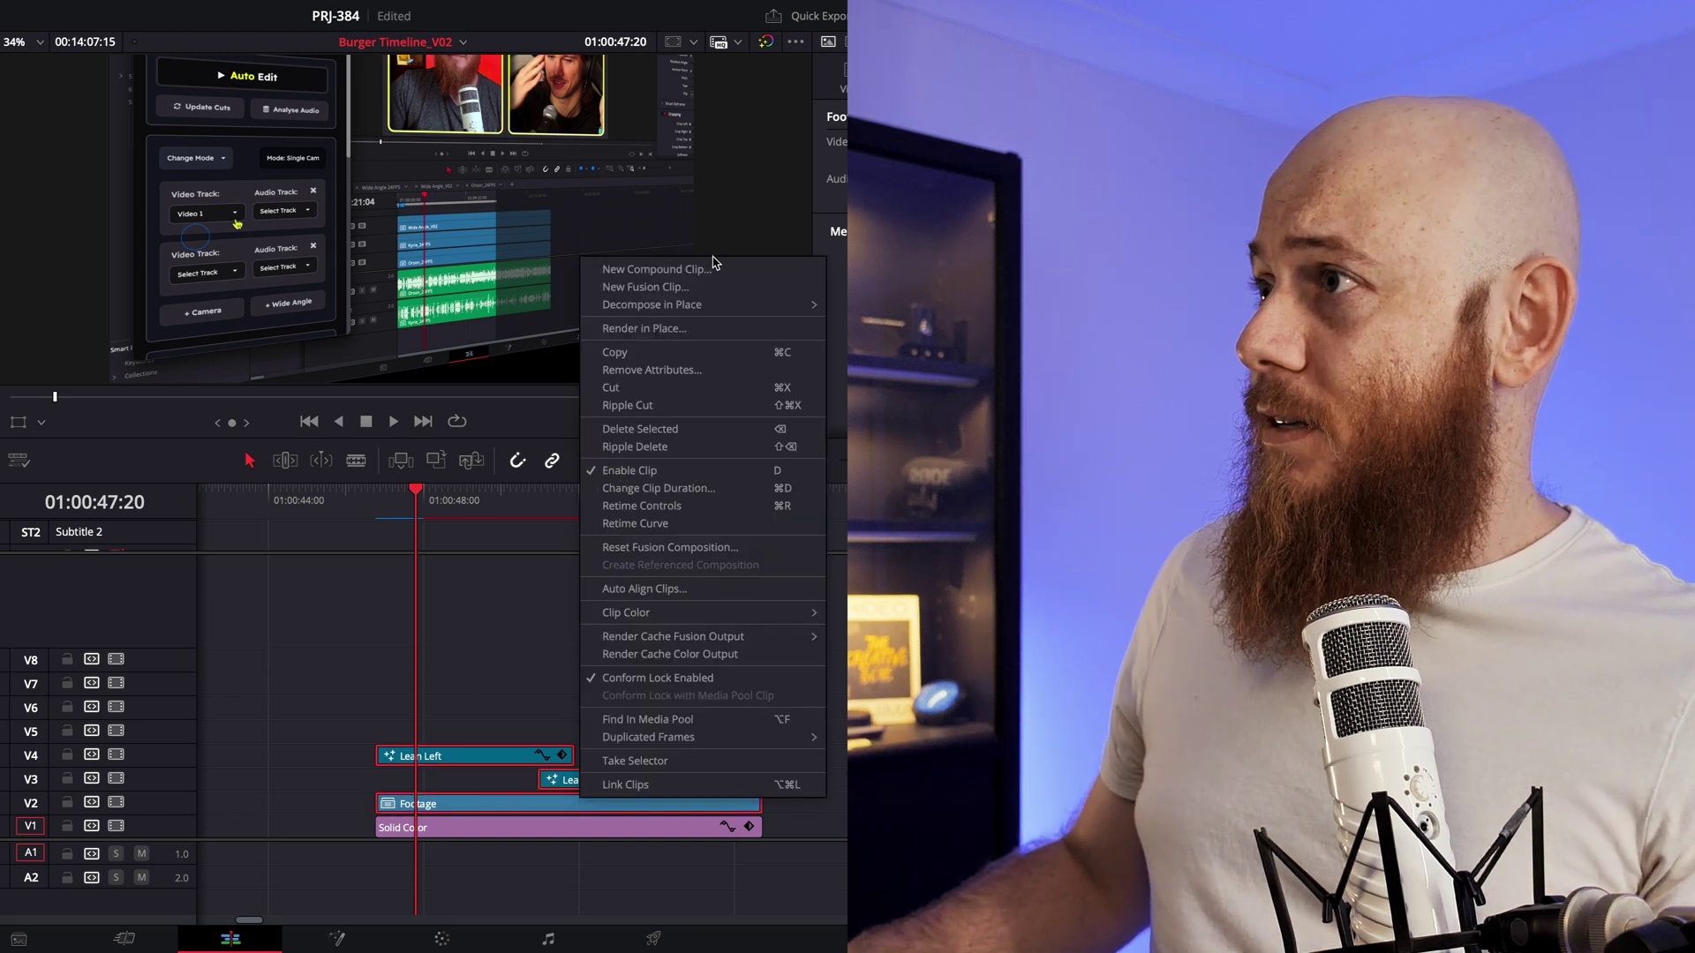
left_click(687, 269)
key("Return")
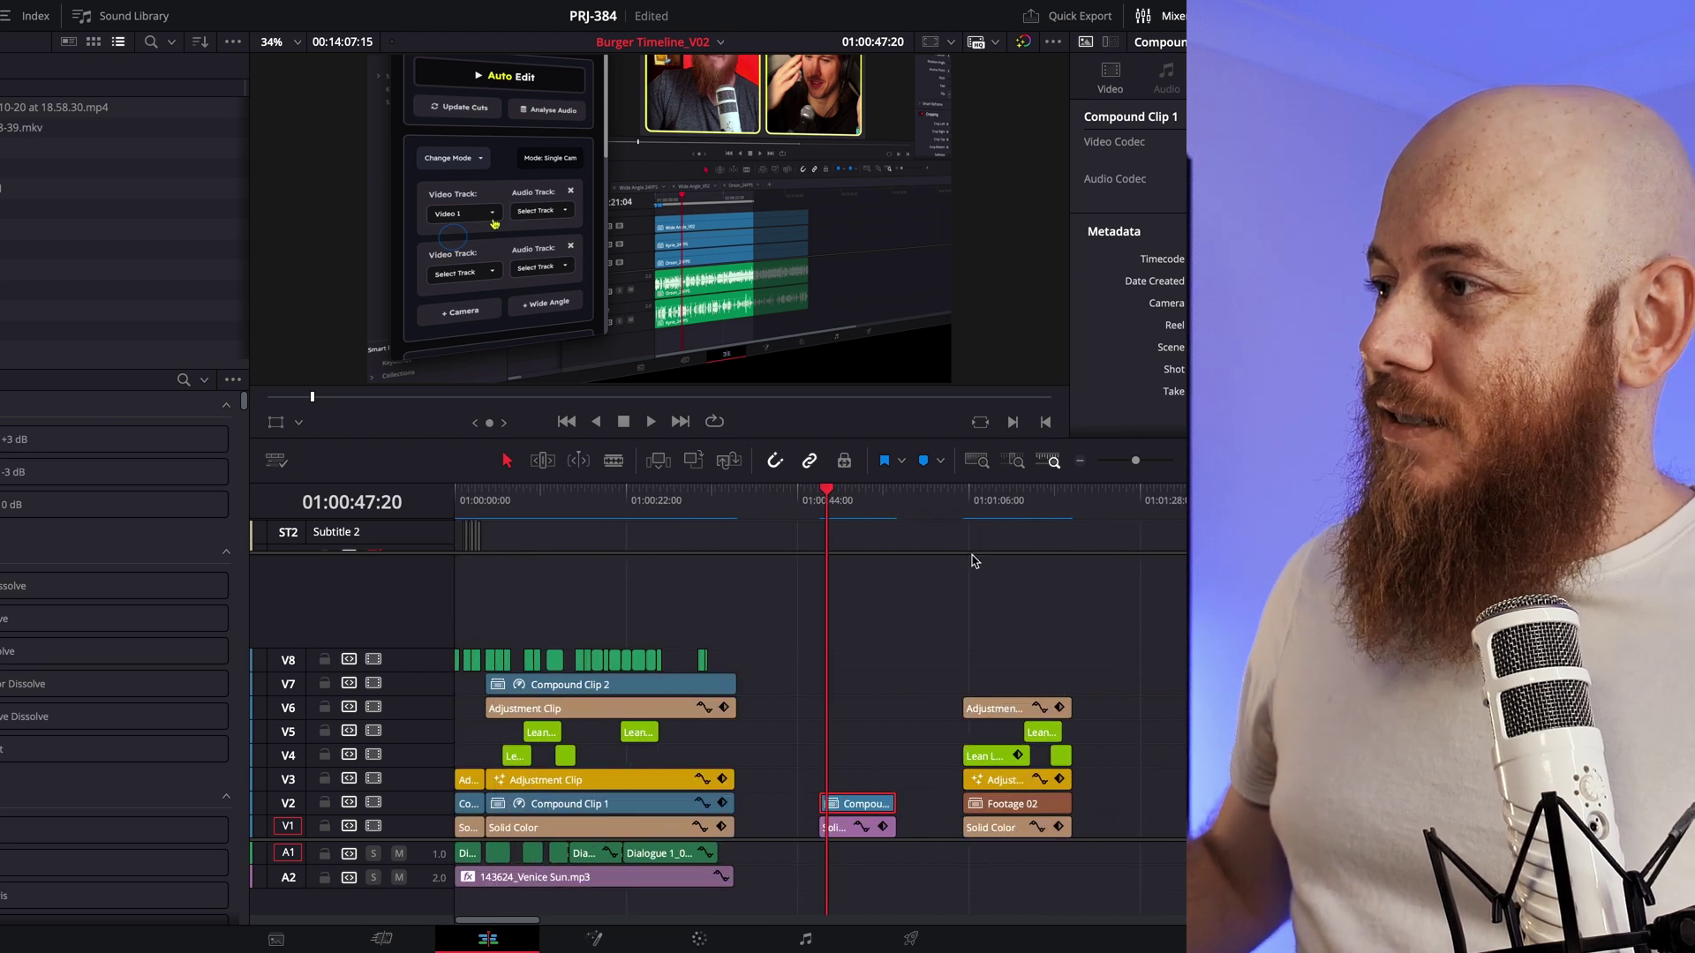
- Jump the playhead to 01:01:06:19, zoom the timeline in and deselect the V4 clips
left_click(974, 562)
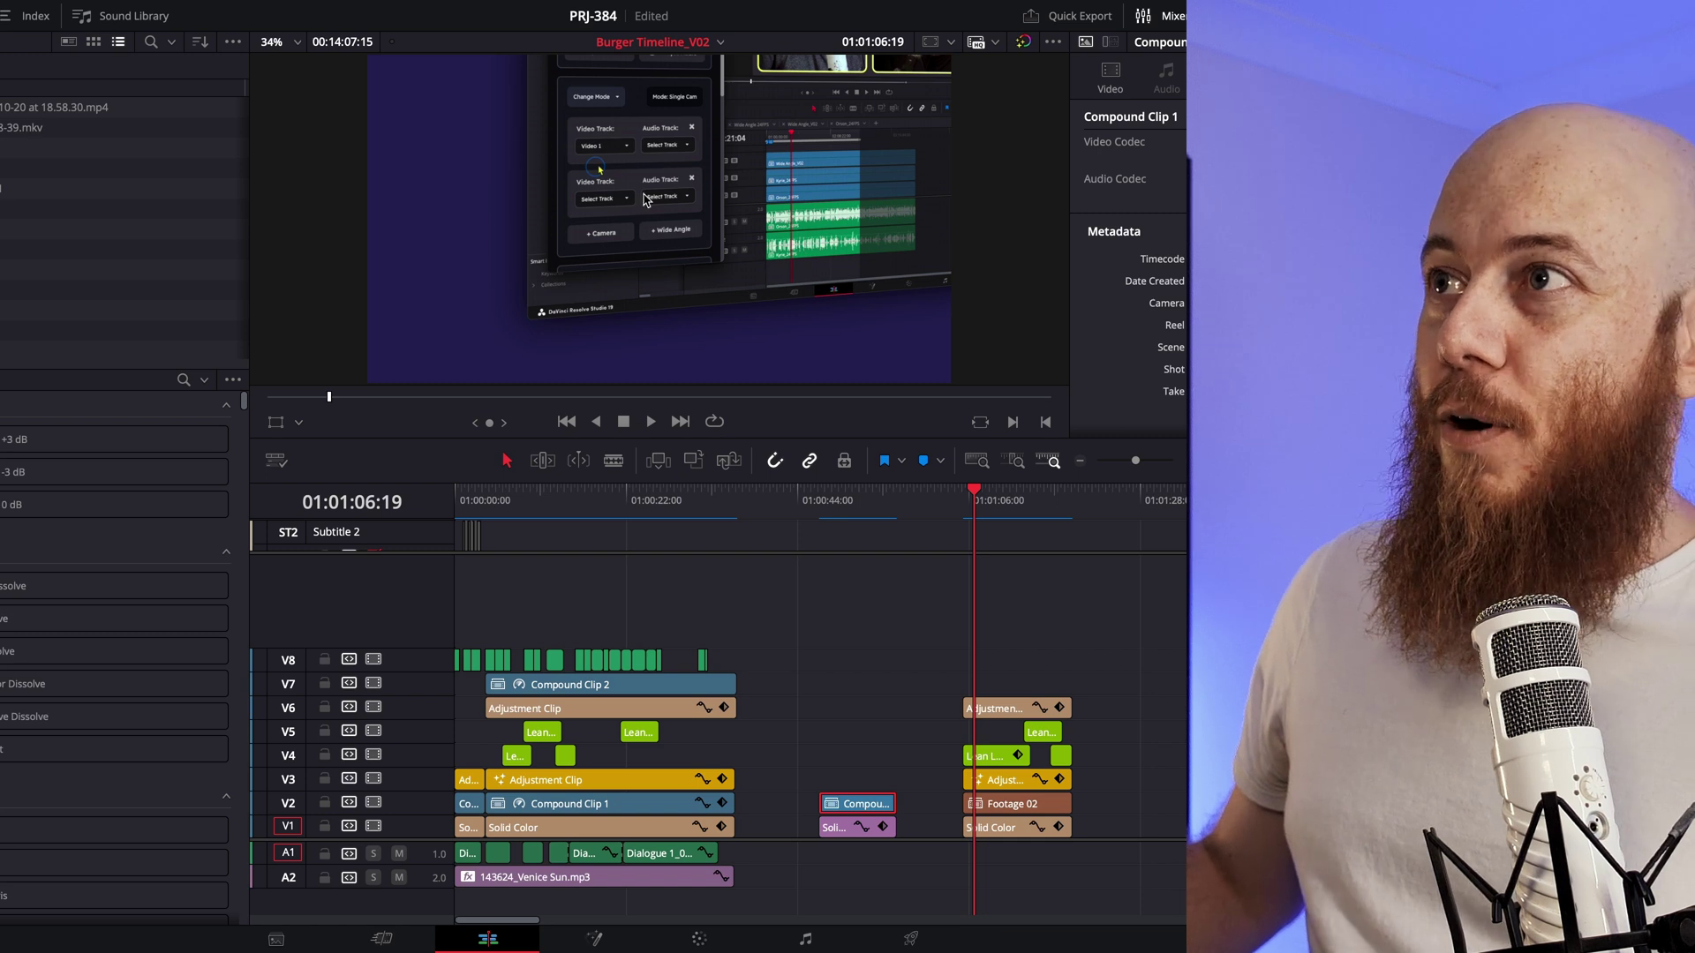
scroll(1062, 746, "up", 4)
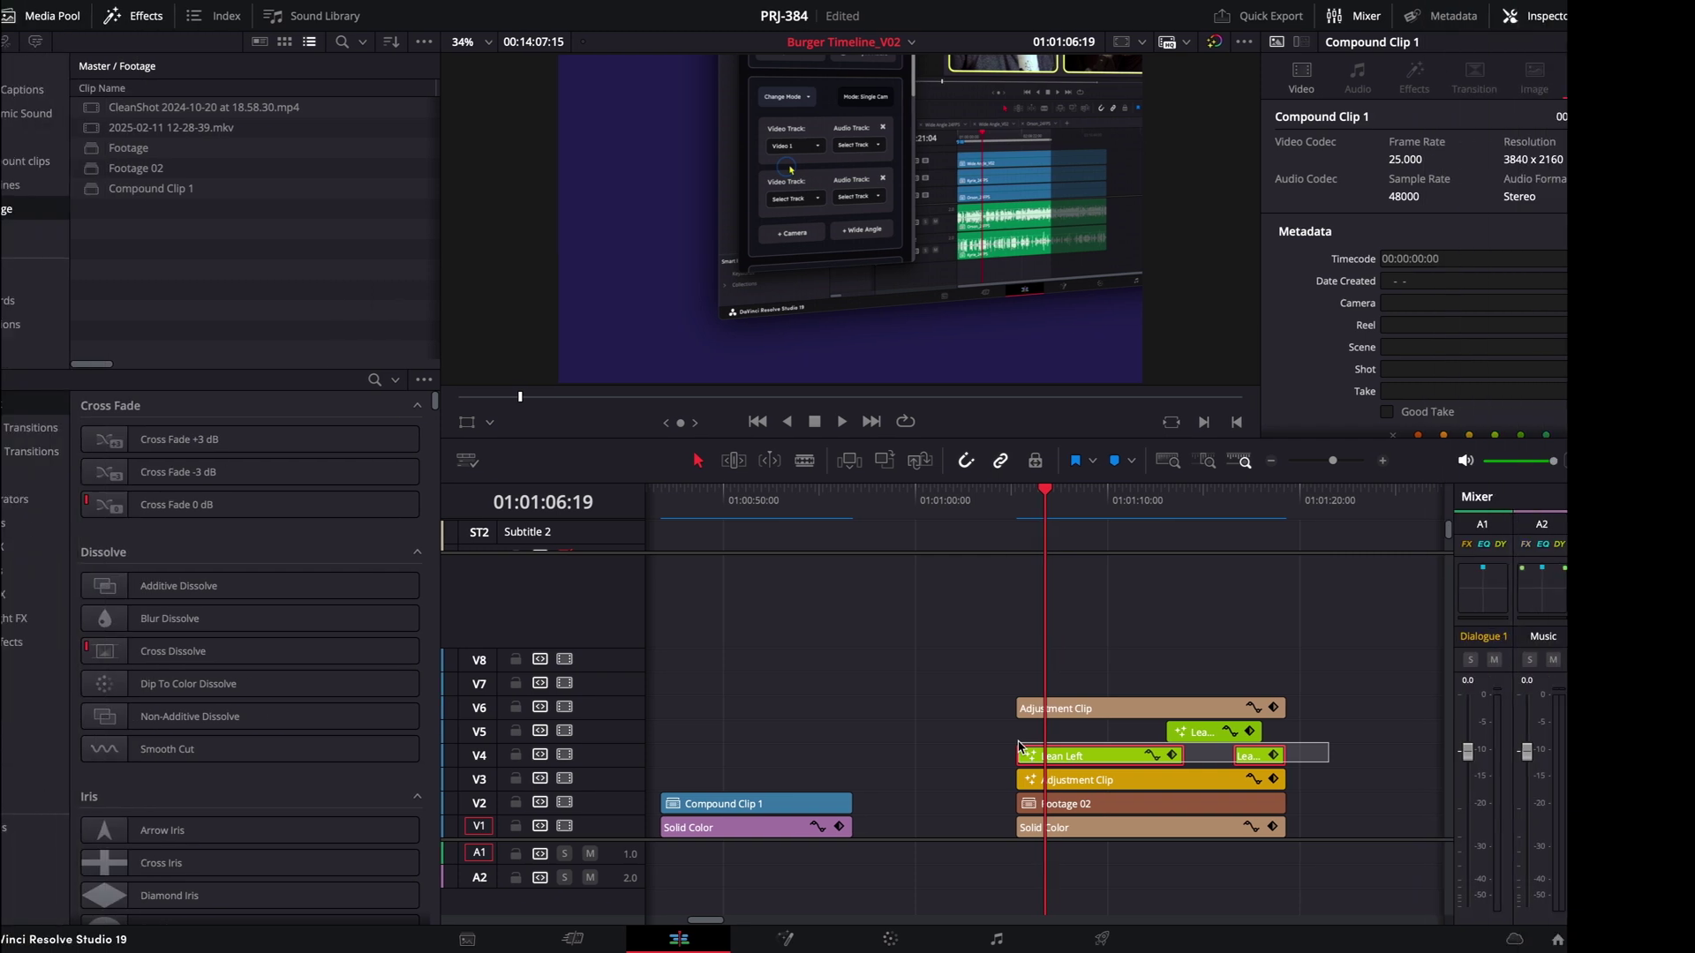
left_click_drag(1020, 746, 1051, 723)
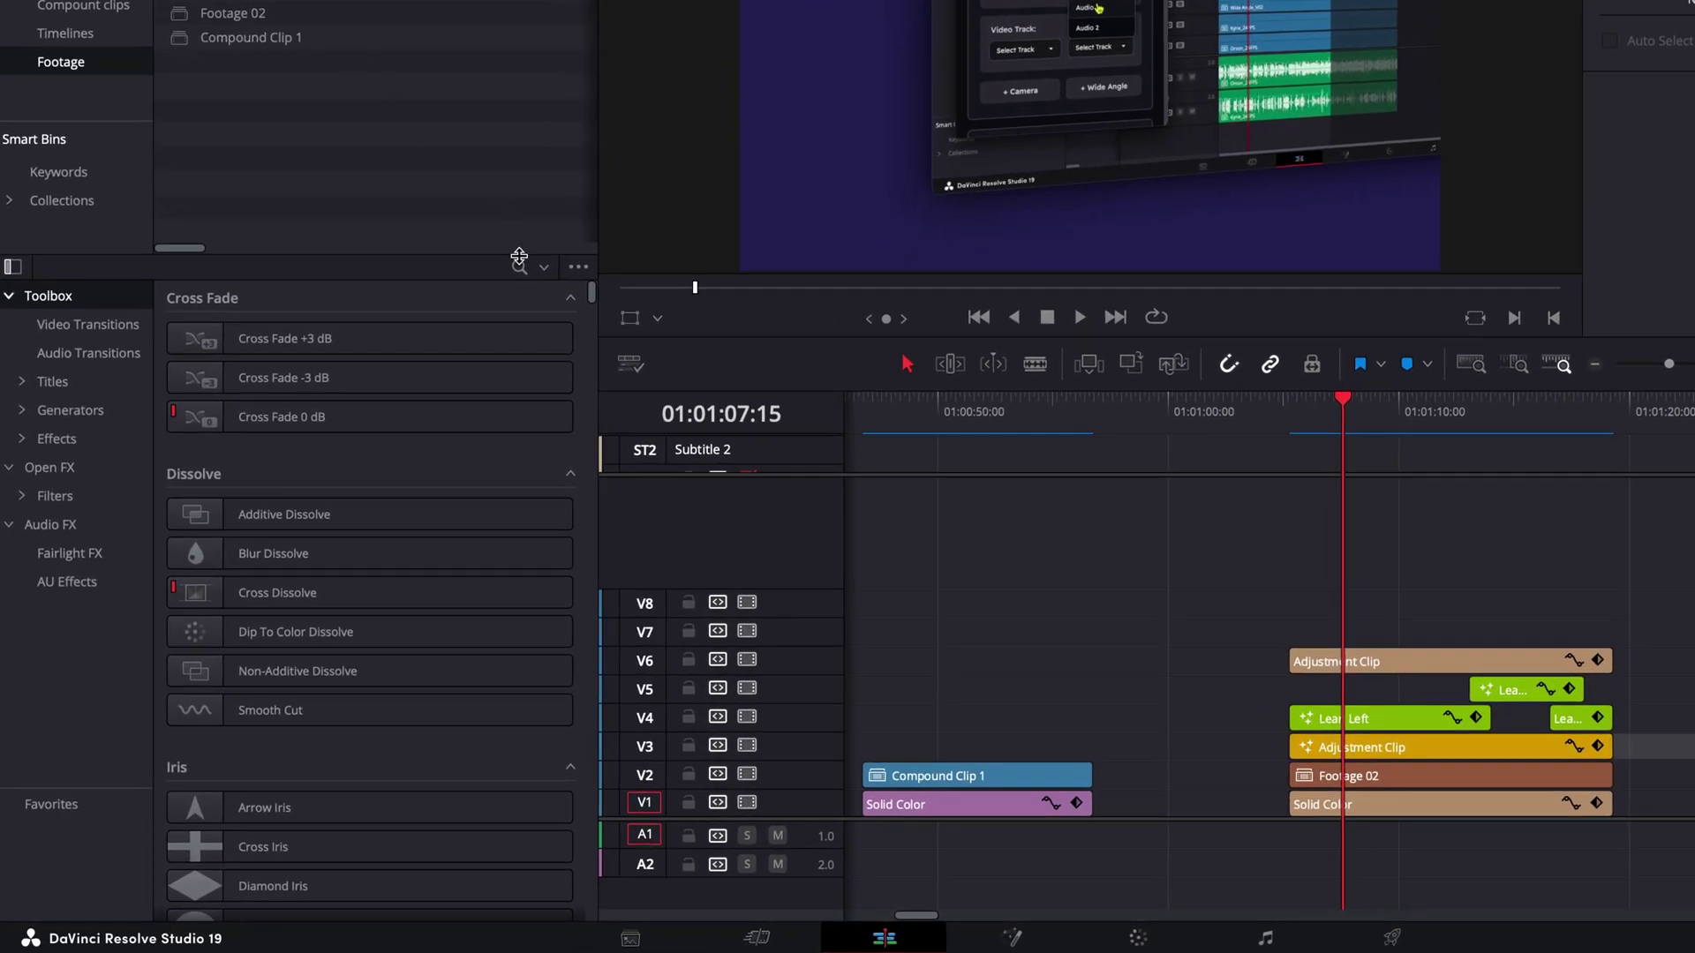
- Add a Solid Color generator on V1 after the second stack and make it blue
left_click(519, 265)
type("solid")
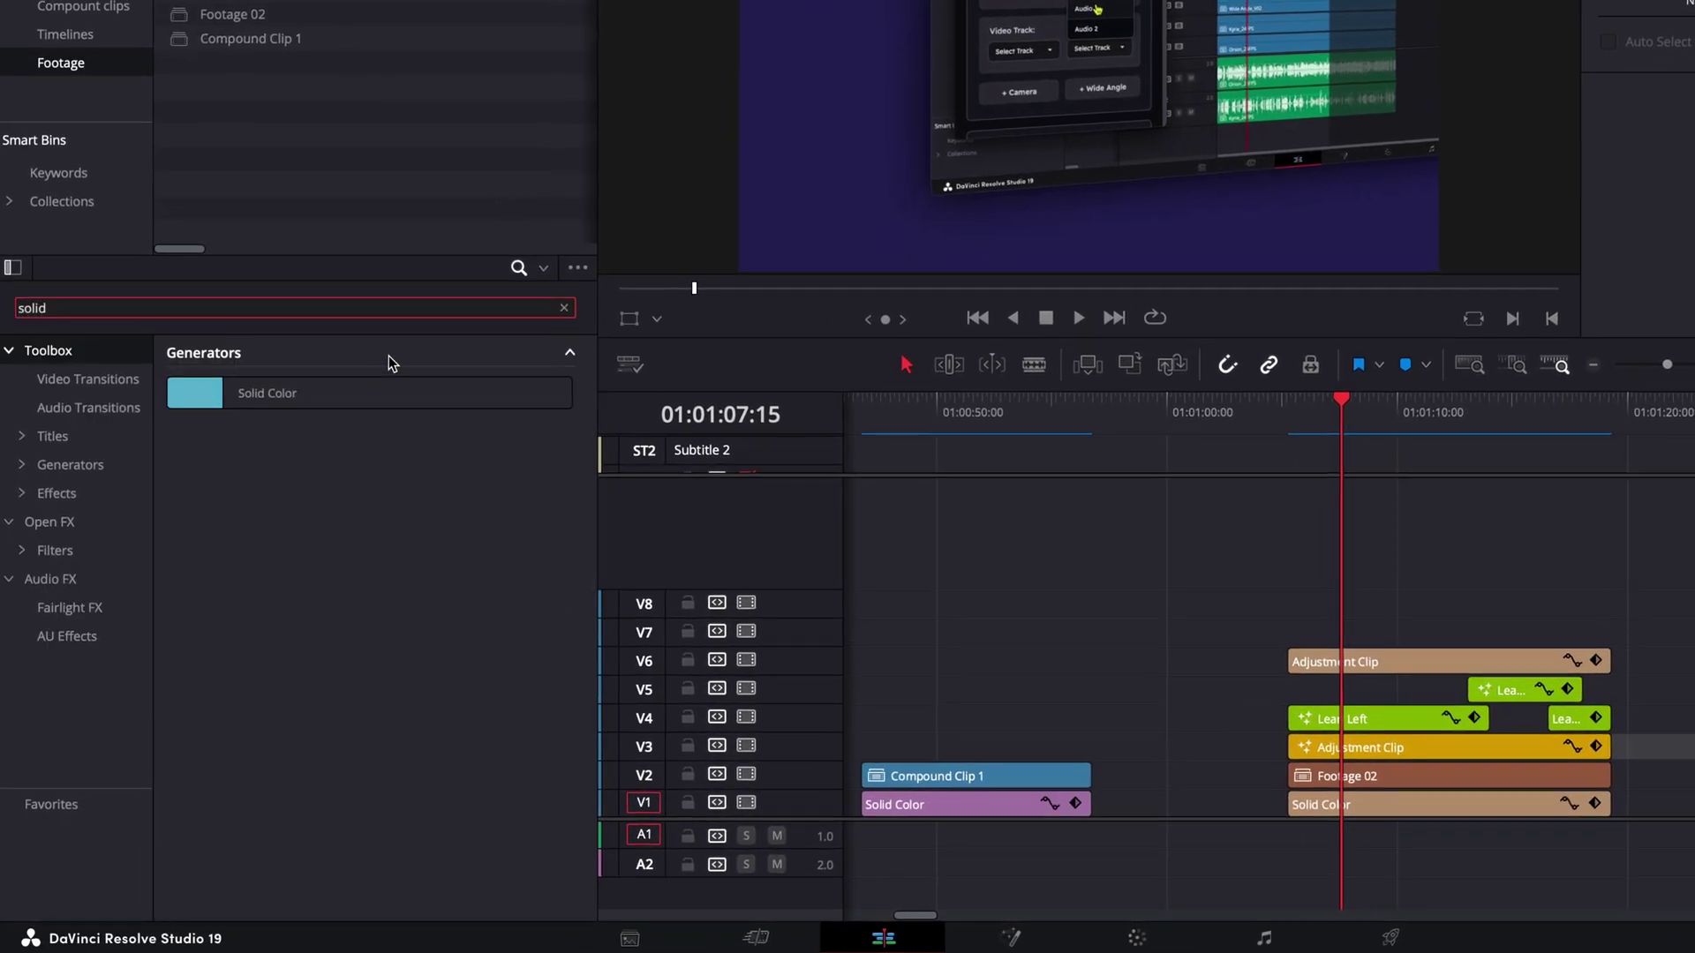
left_click_drag(371, 393, 1384, 741)
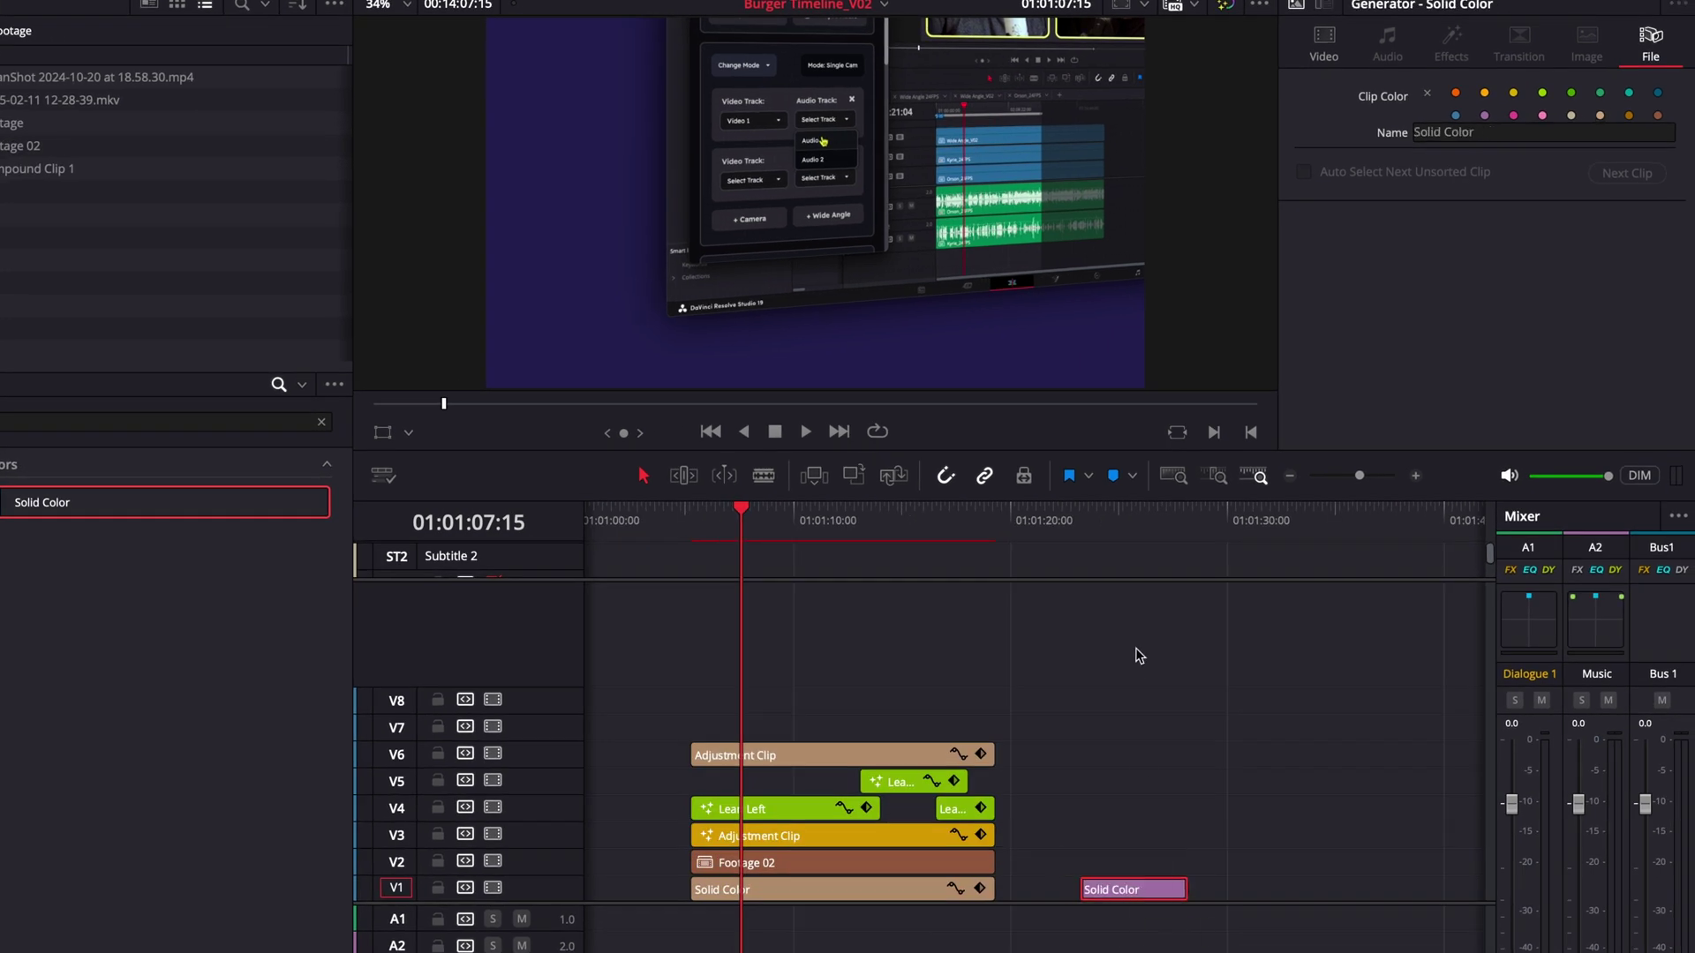
left_click(1109, 510)
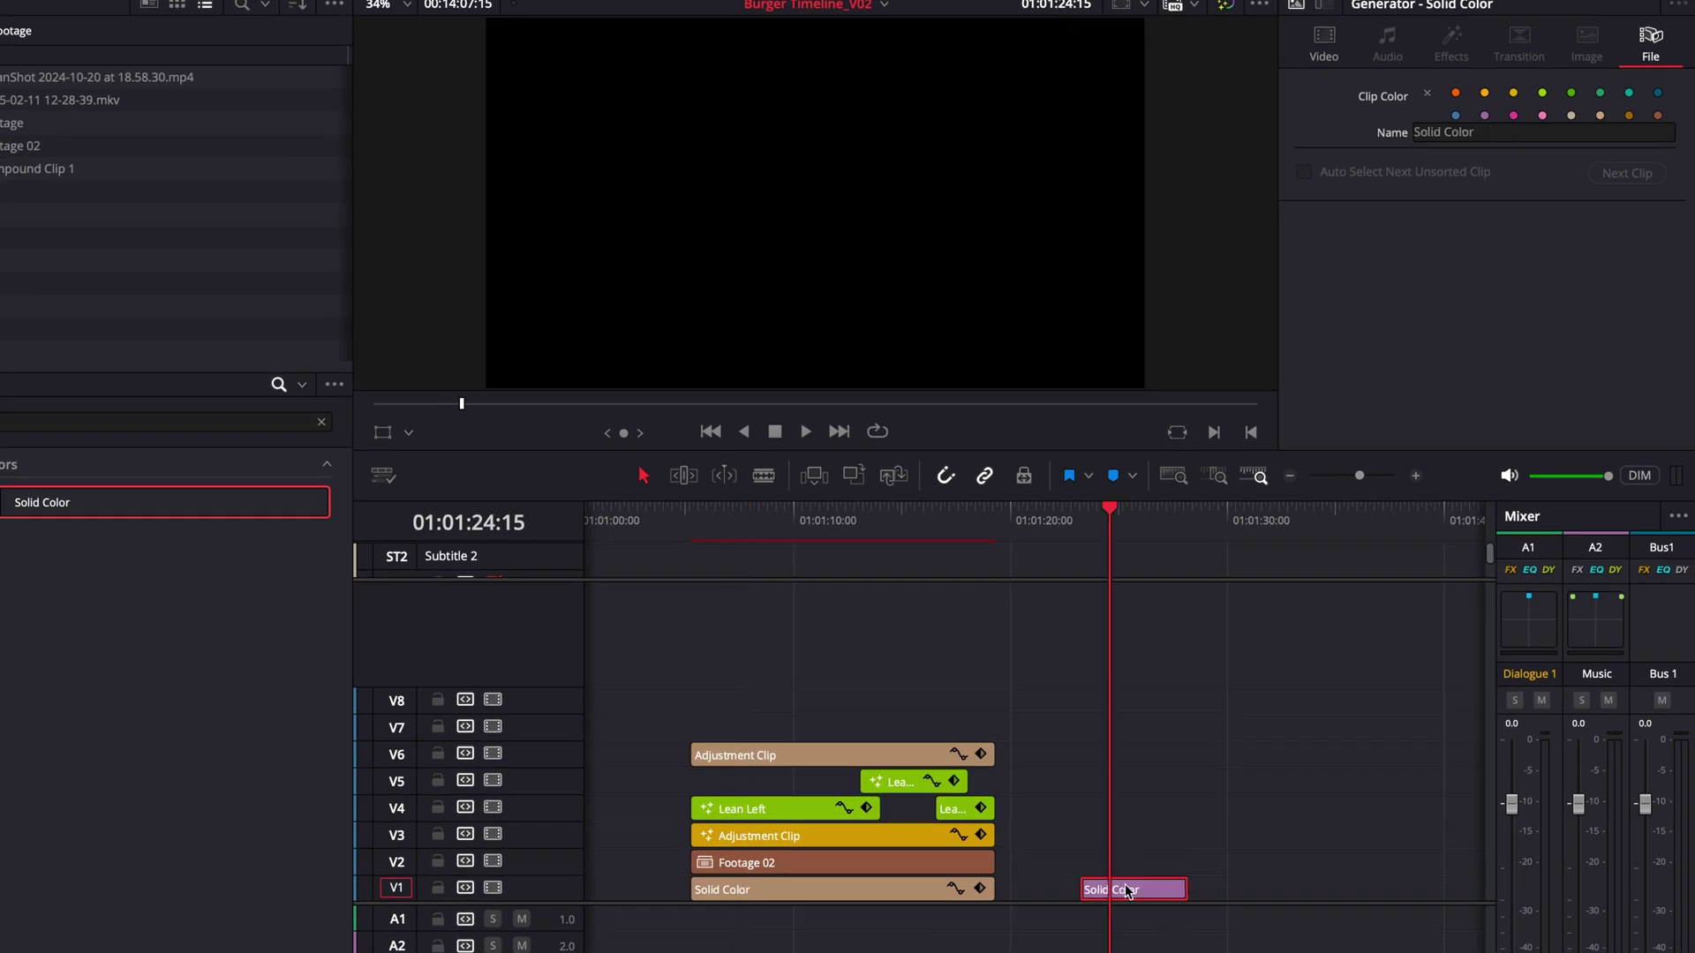
left_click(1324, 44)
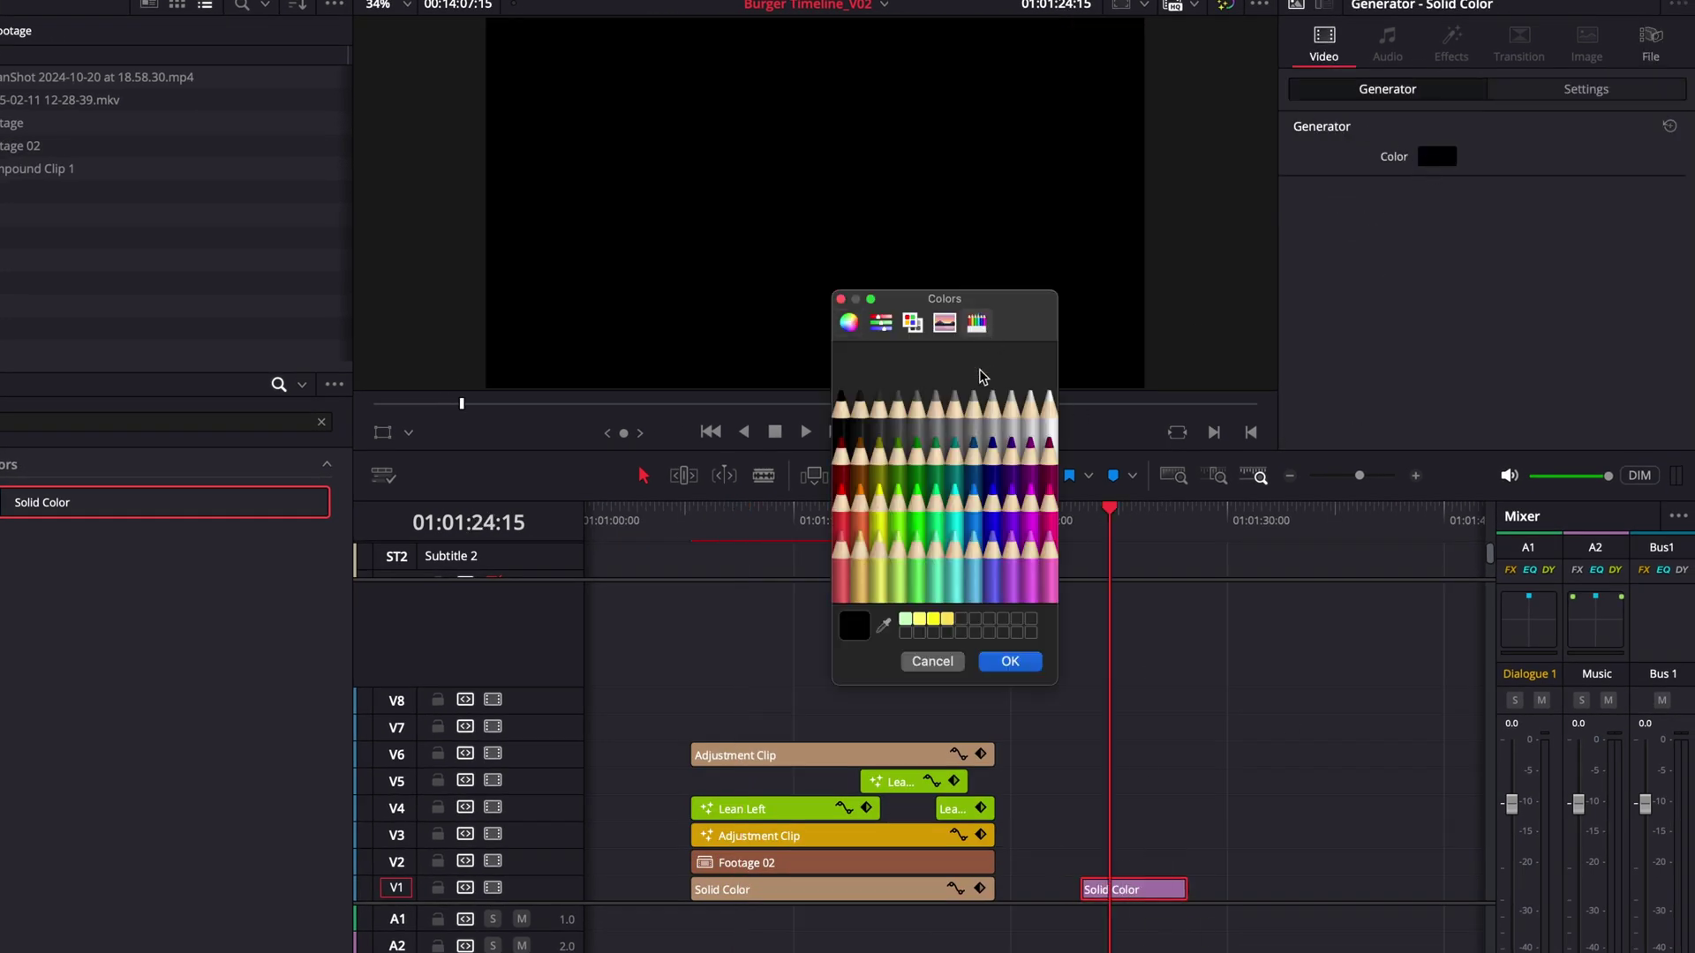
left_click(1010, 661)
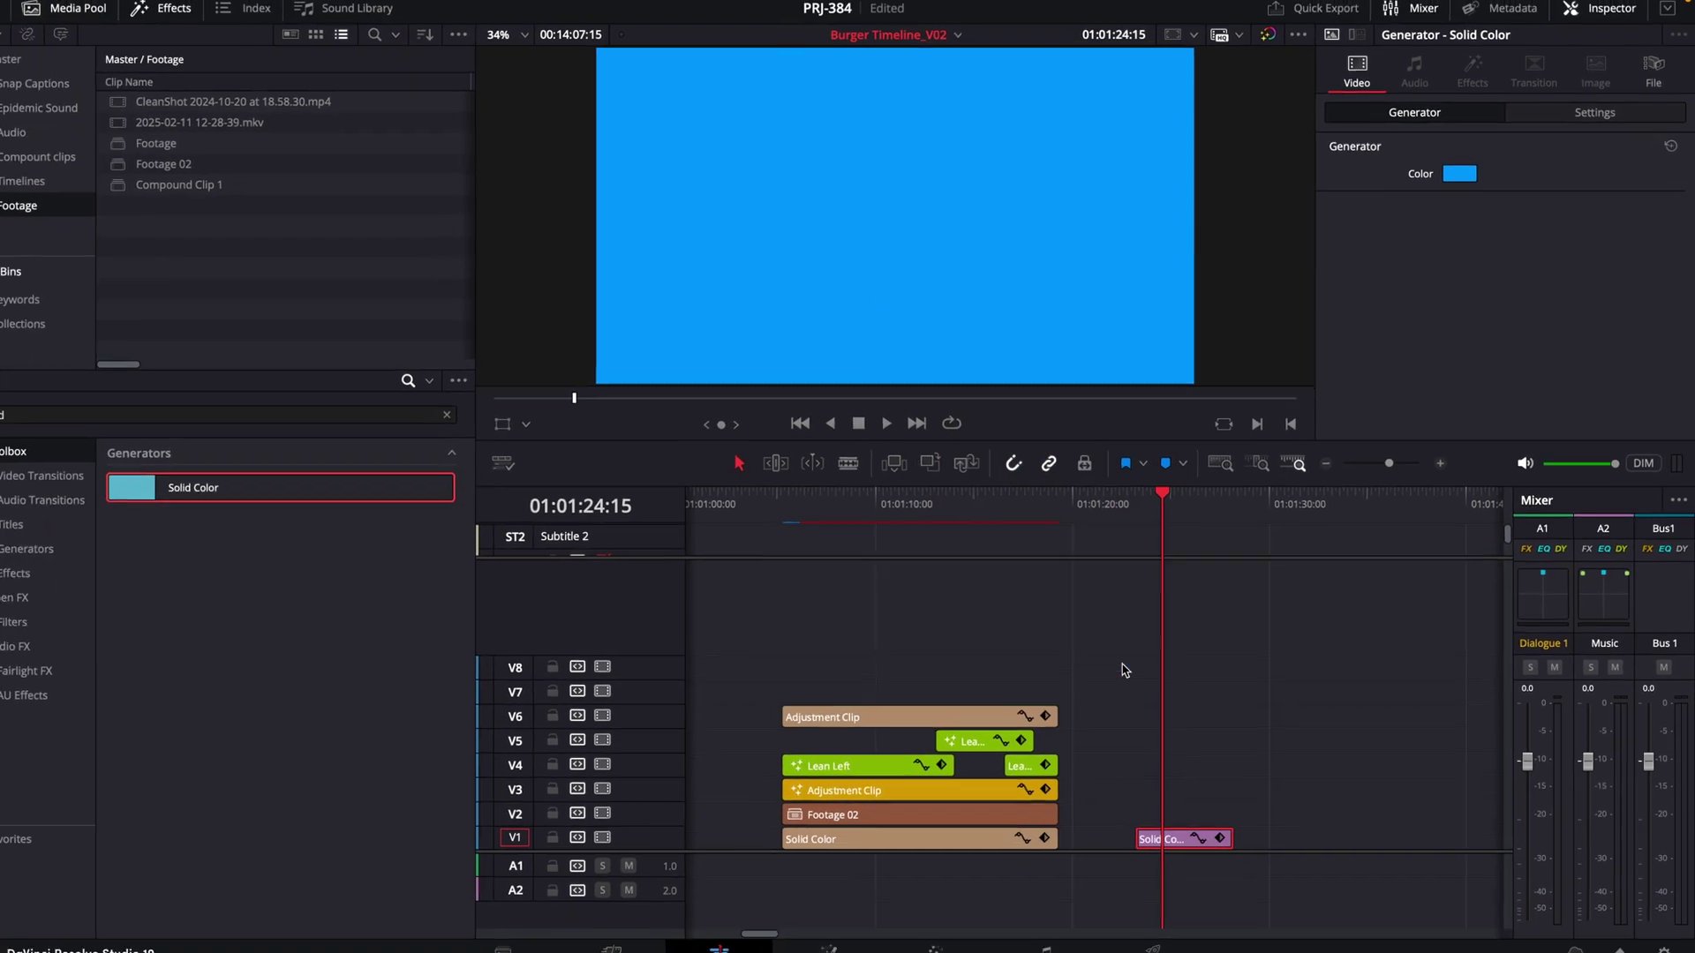
- Tag the Solid Color clip with the Beige clip colour
right_click(1181, 889)
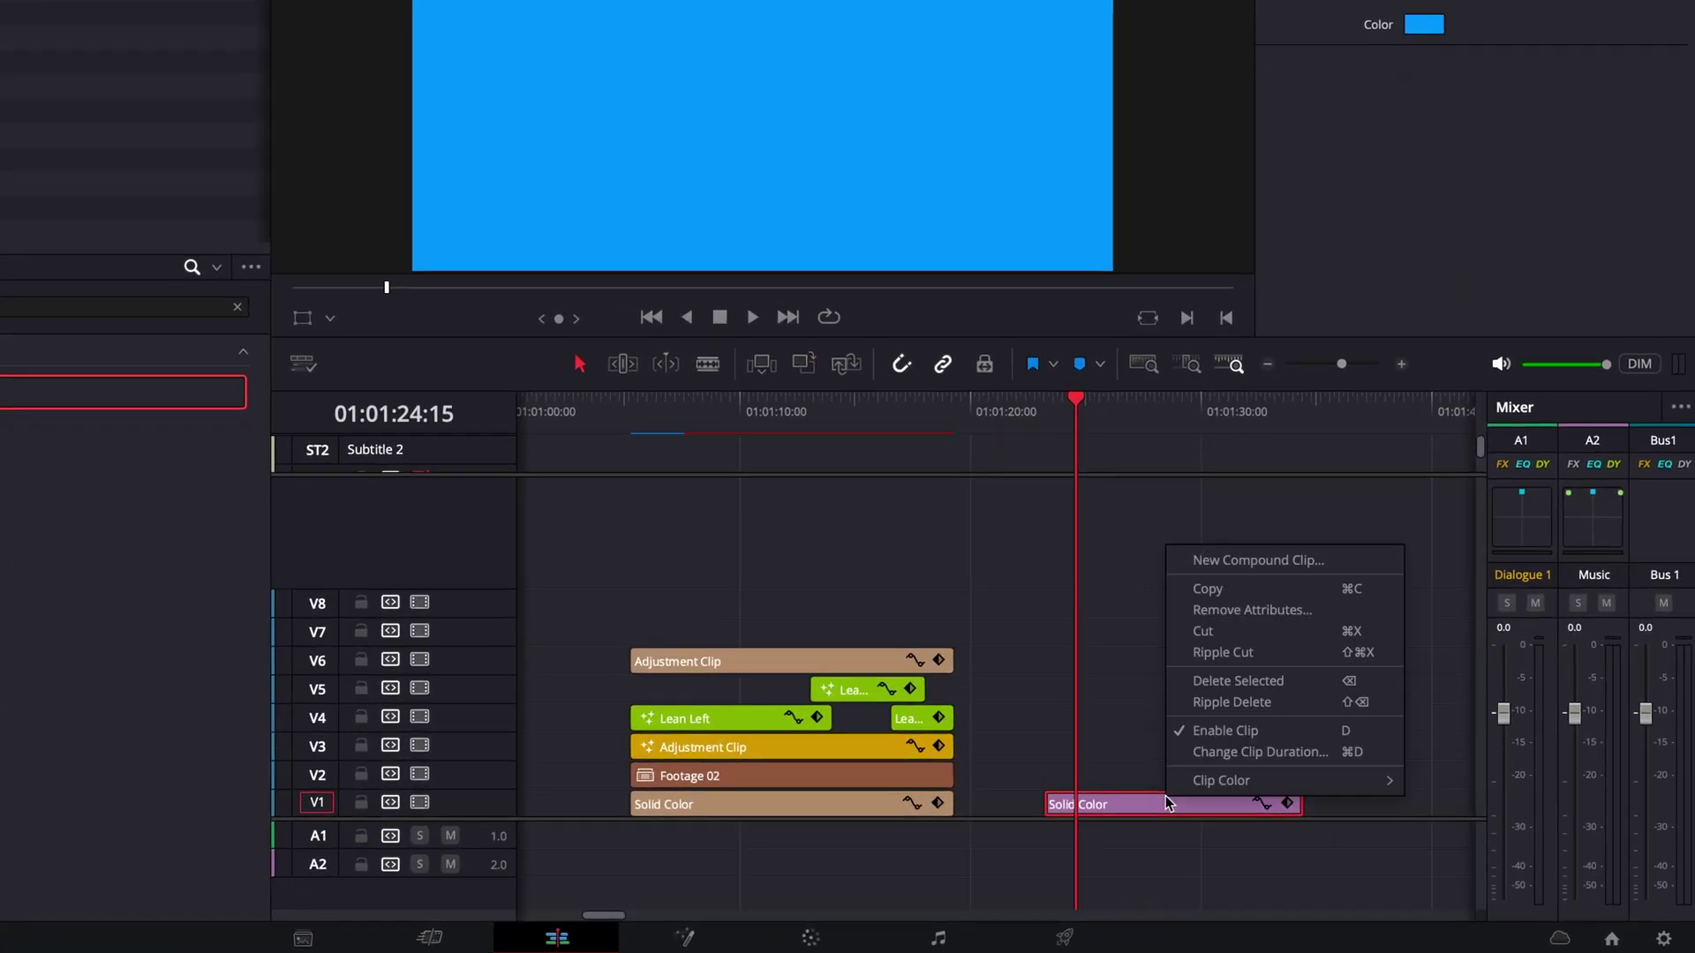
mouse_move(1253, 781)
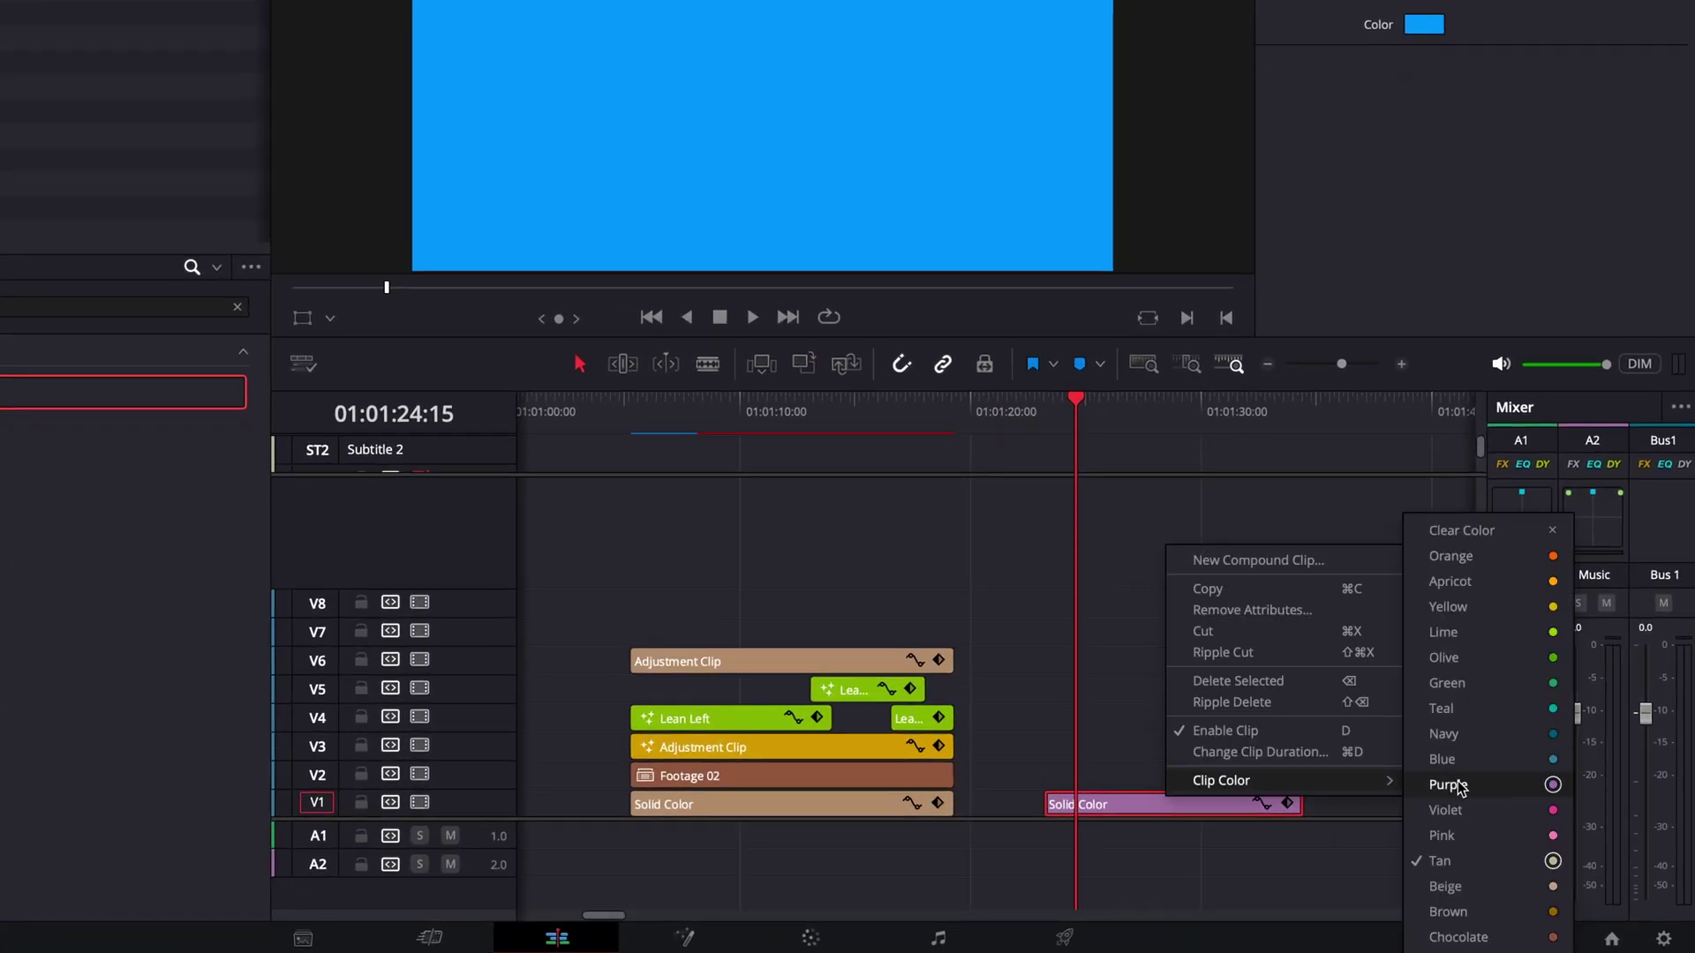
left_click(1452, 900)
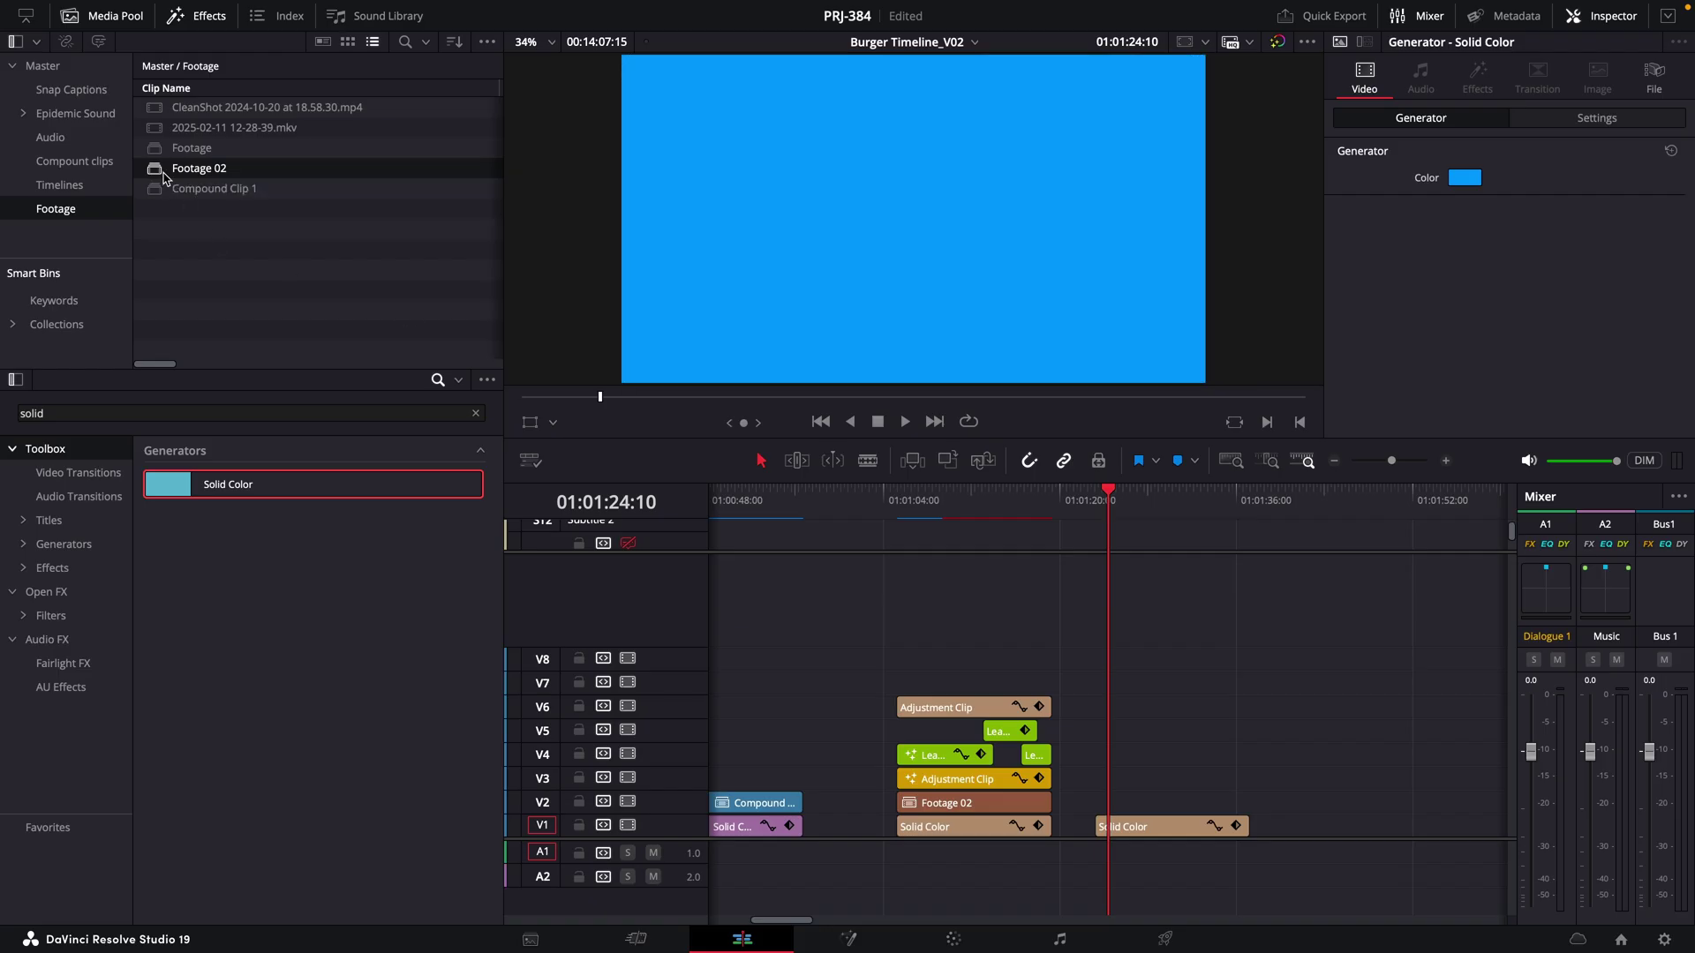
- Place Footage 02 on V2 above the blue background and tag it brown
left_click_drag(199, 168, 1103, 803)
right_click(1123, 803)
left_click(1430, 938)
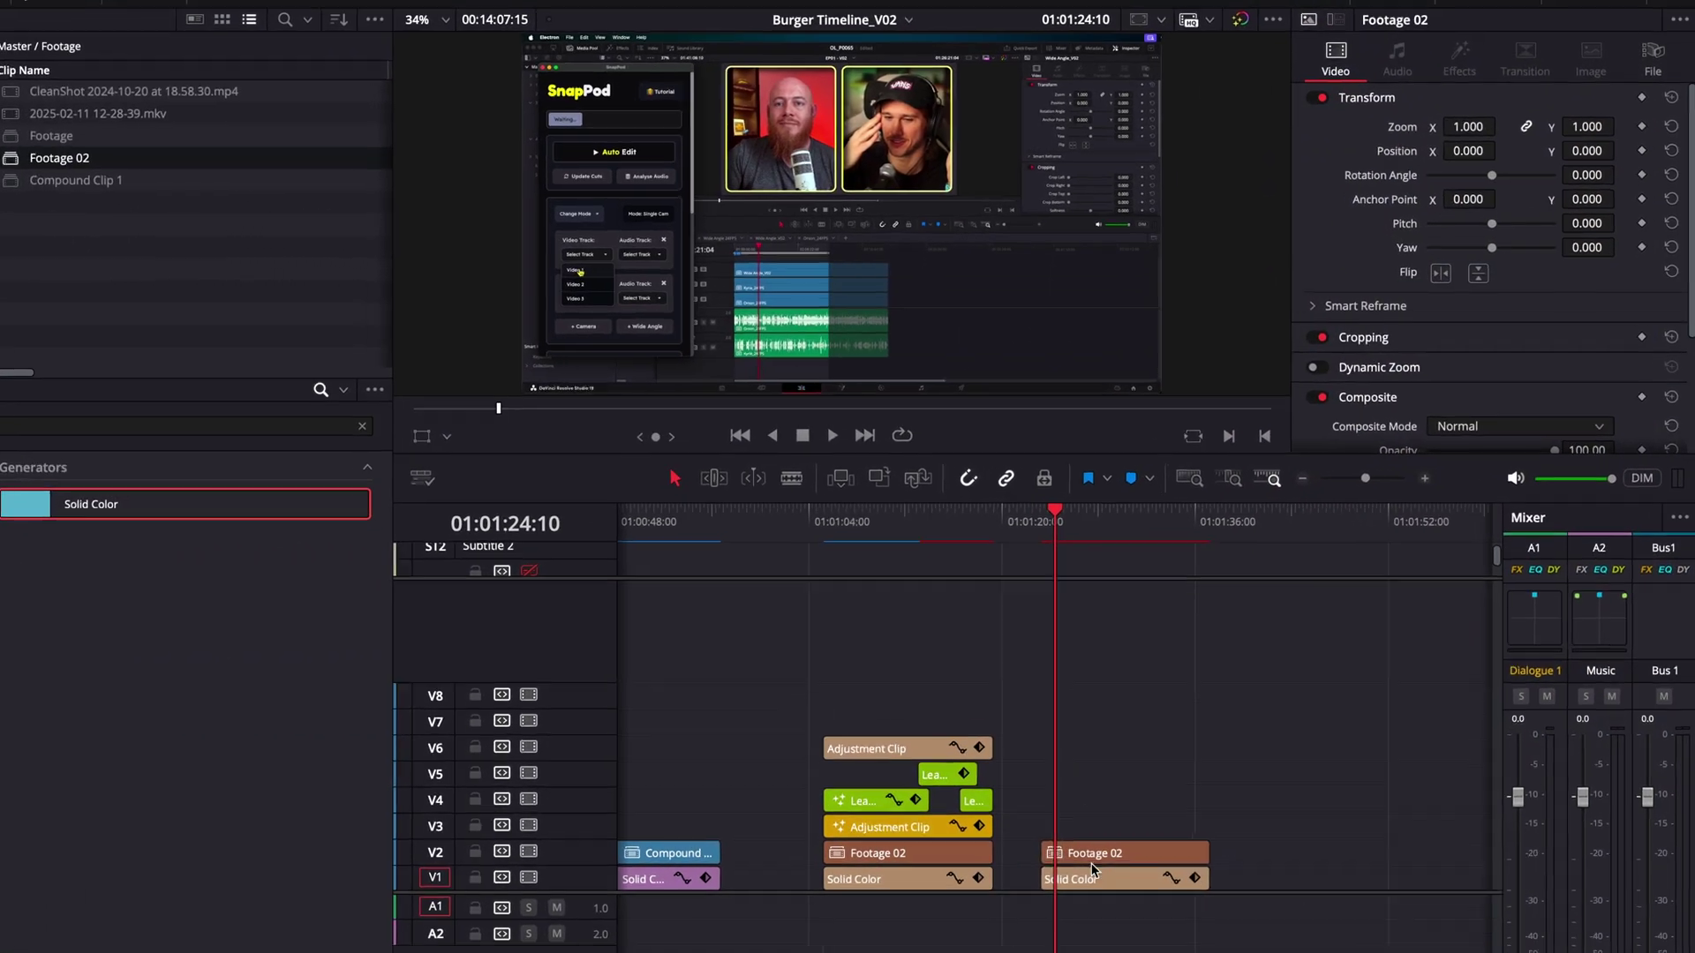
- Scale the Footage 02 clip to a zoom of 0.5
left_click(1092, 858)
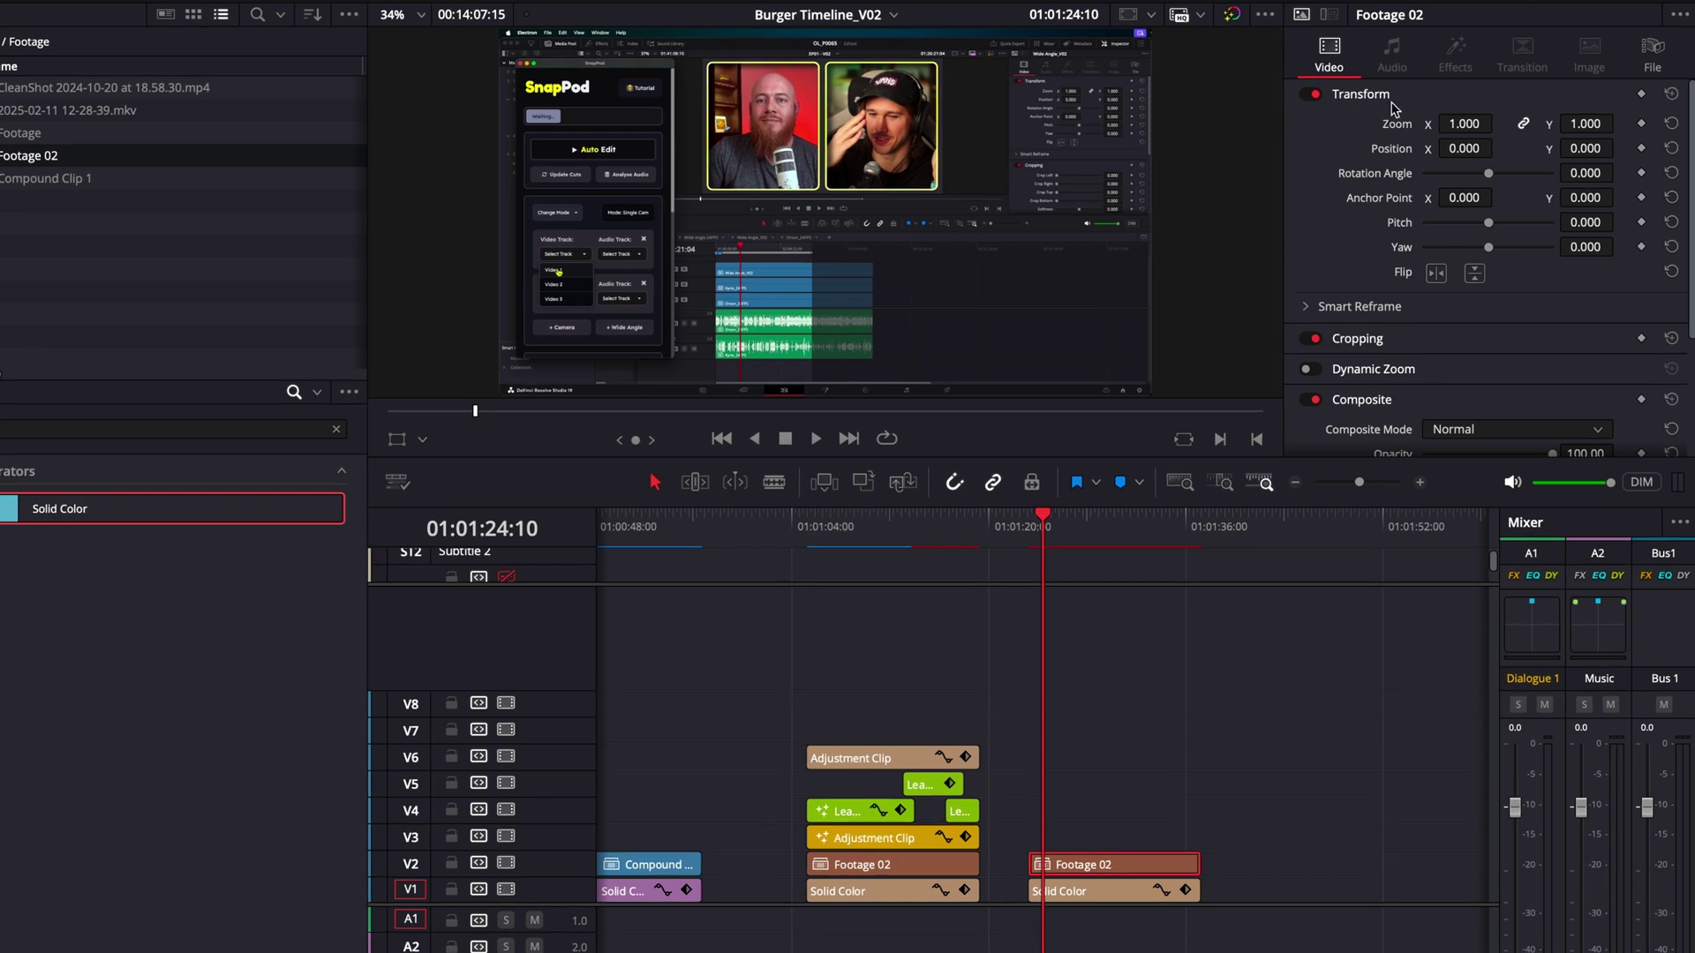
type("0.5")
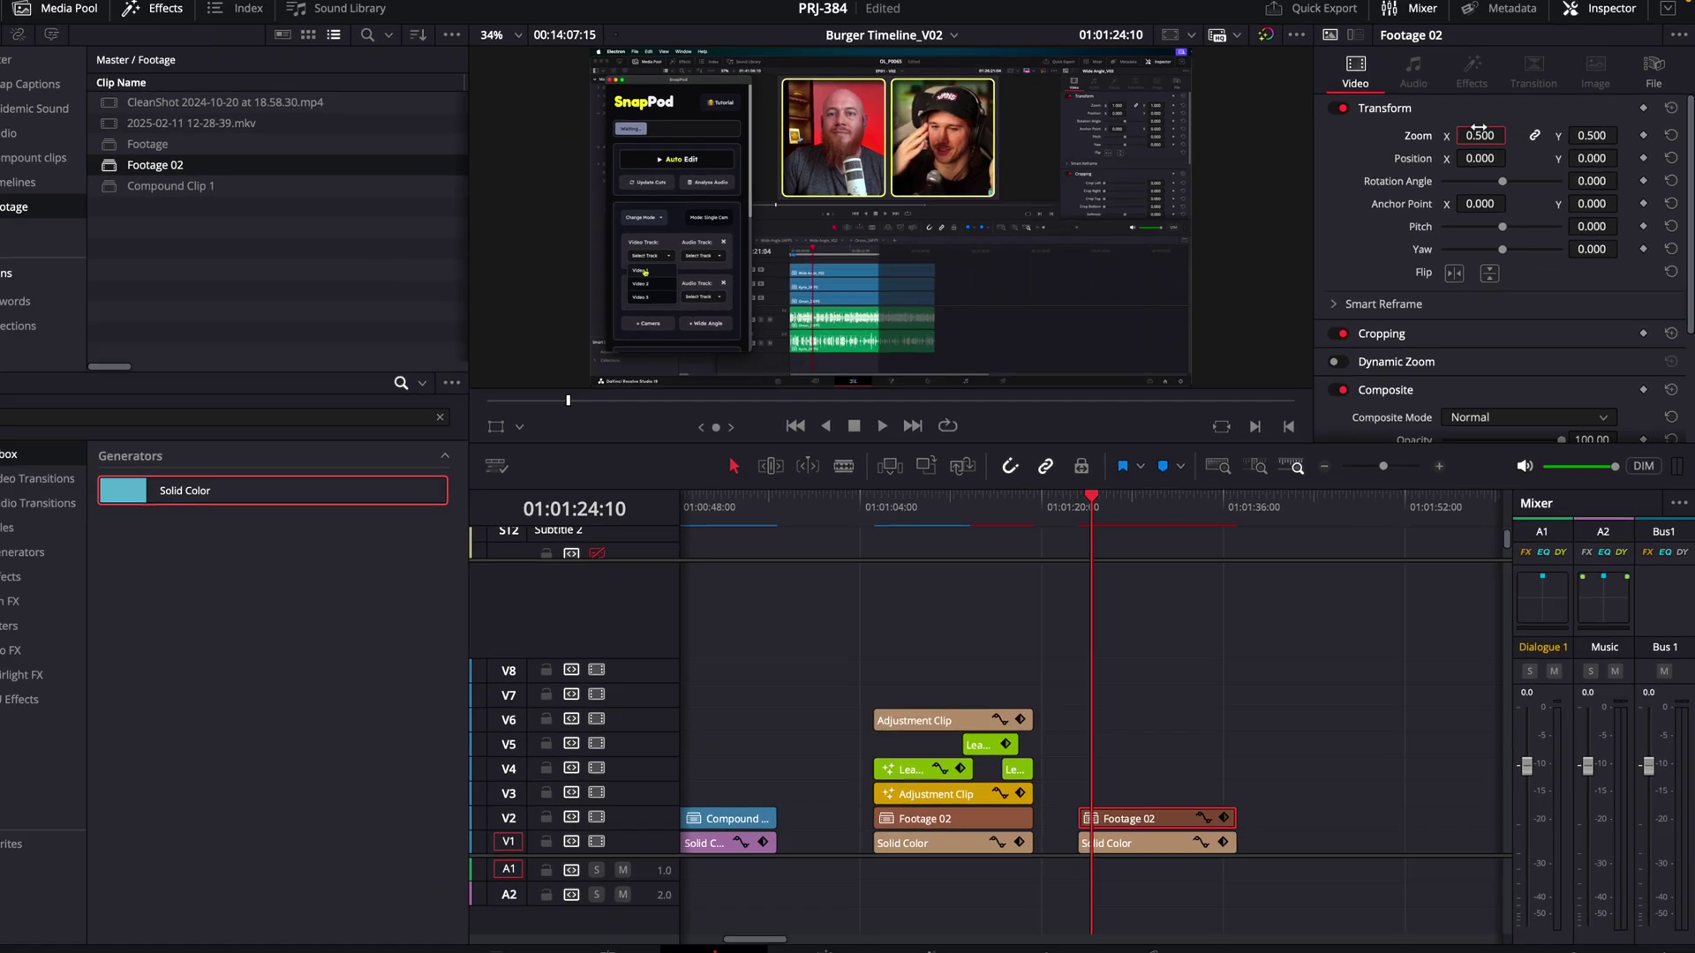
key("Return")
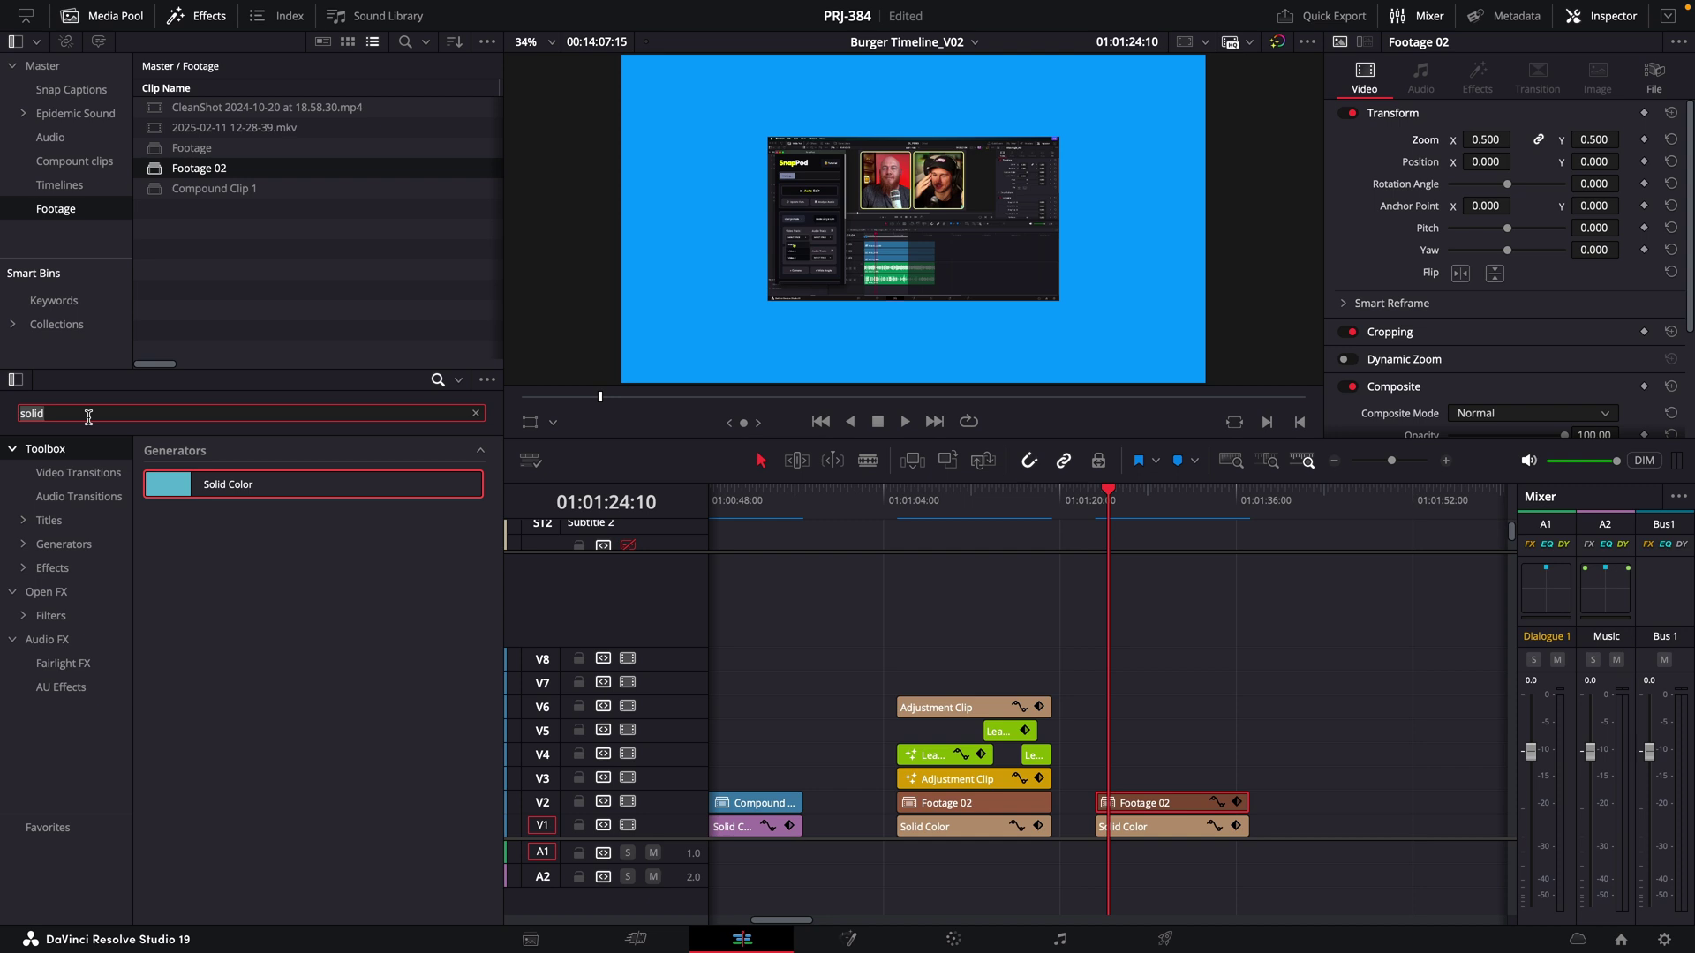
- Give the V3 adjustment clip two stacked Scanlines nodes in Fusion, with a Rectangle mask on the second
type("a")
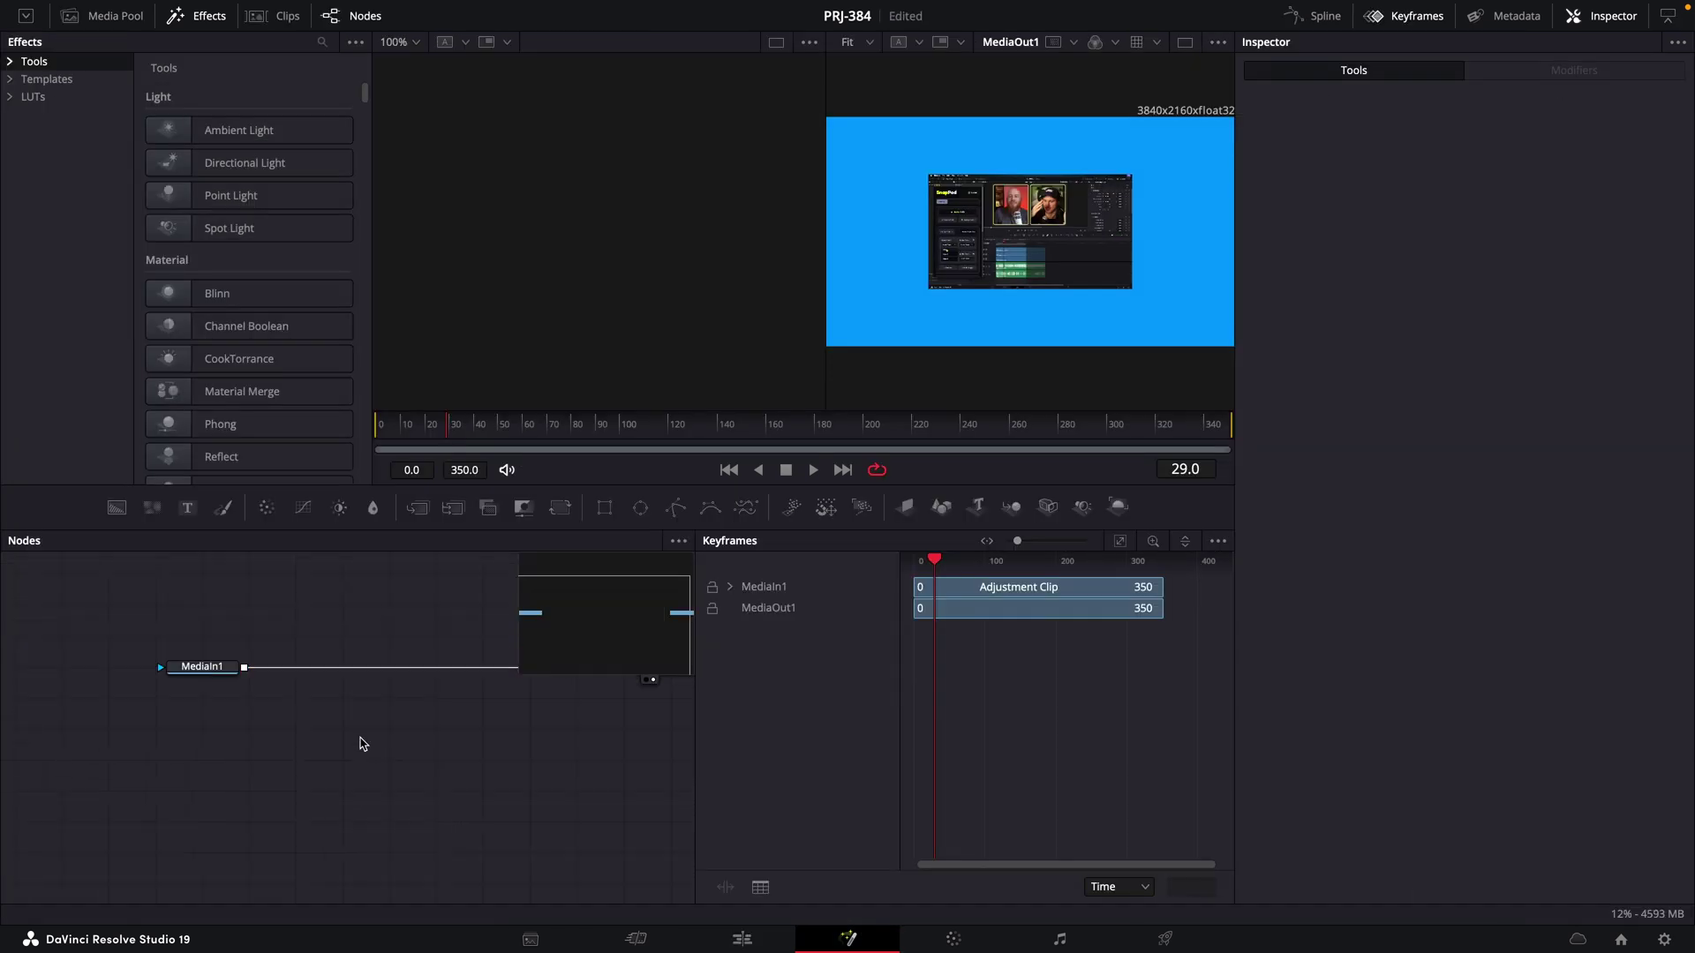
left_click_drag(360, 737, 338, 673)
key("shift+space")
type("scanlines")
key("Return")
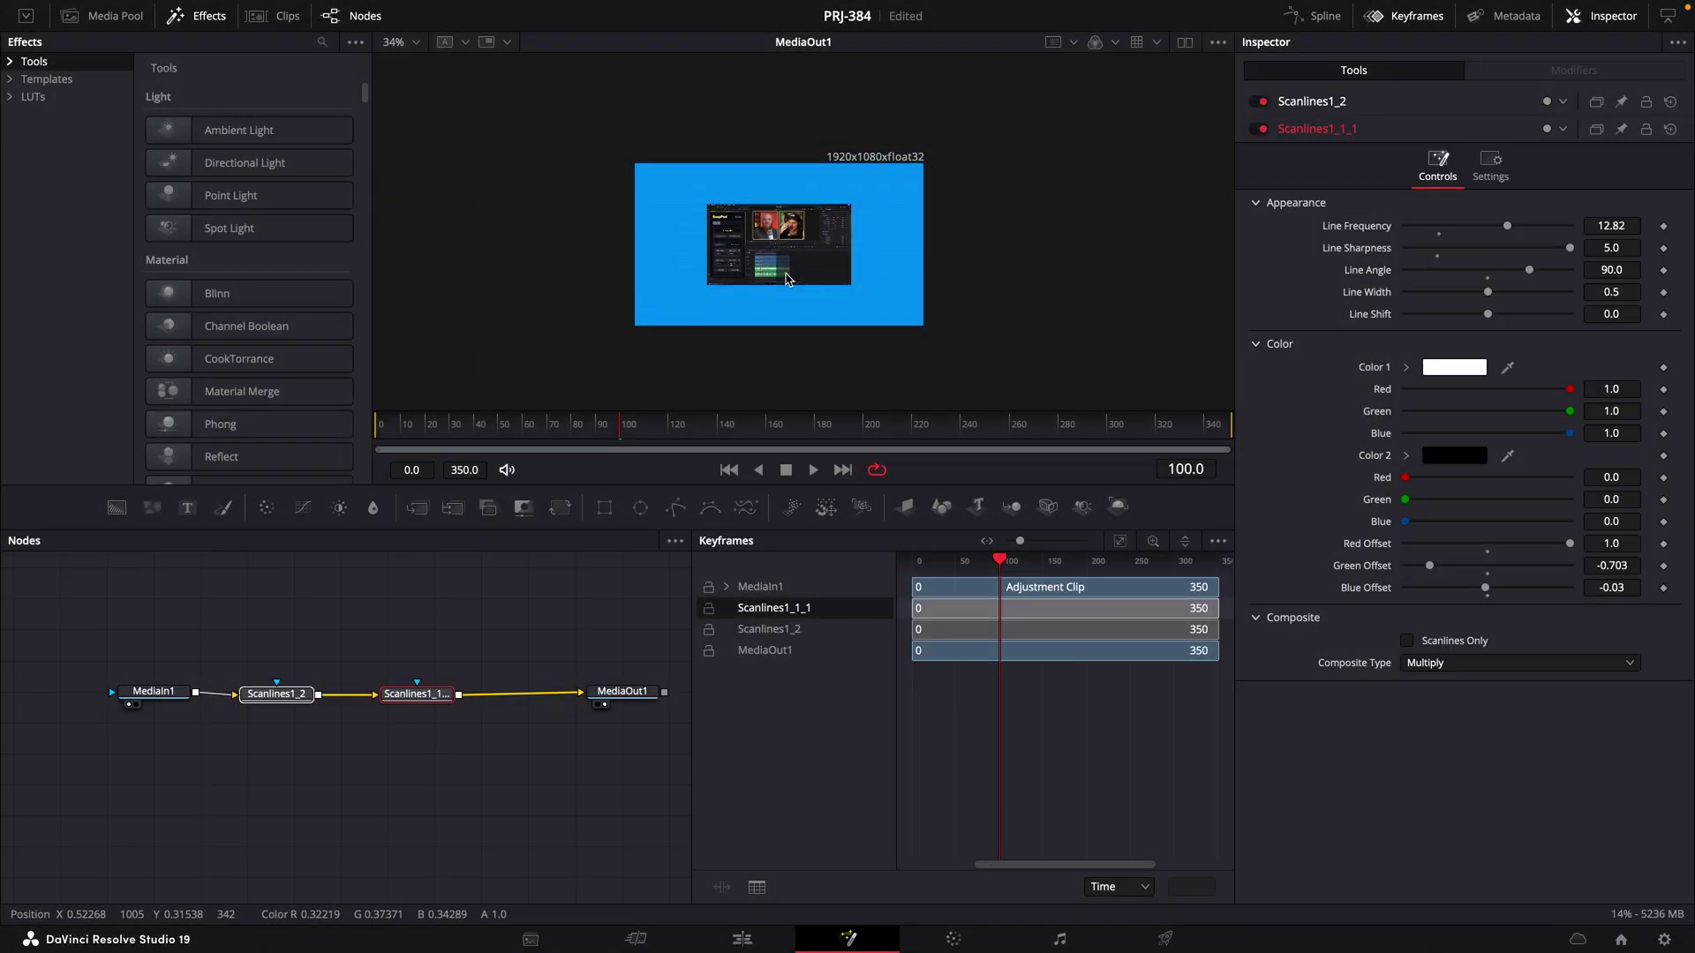
scroll(818, 248, "up", 9)
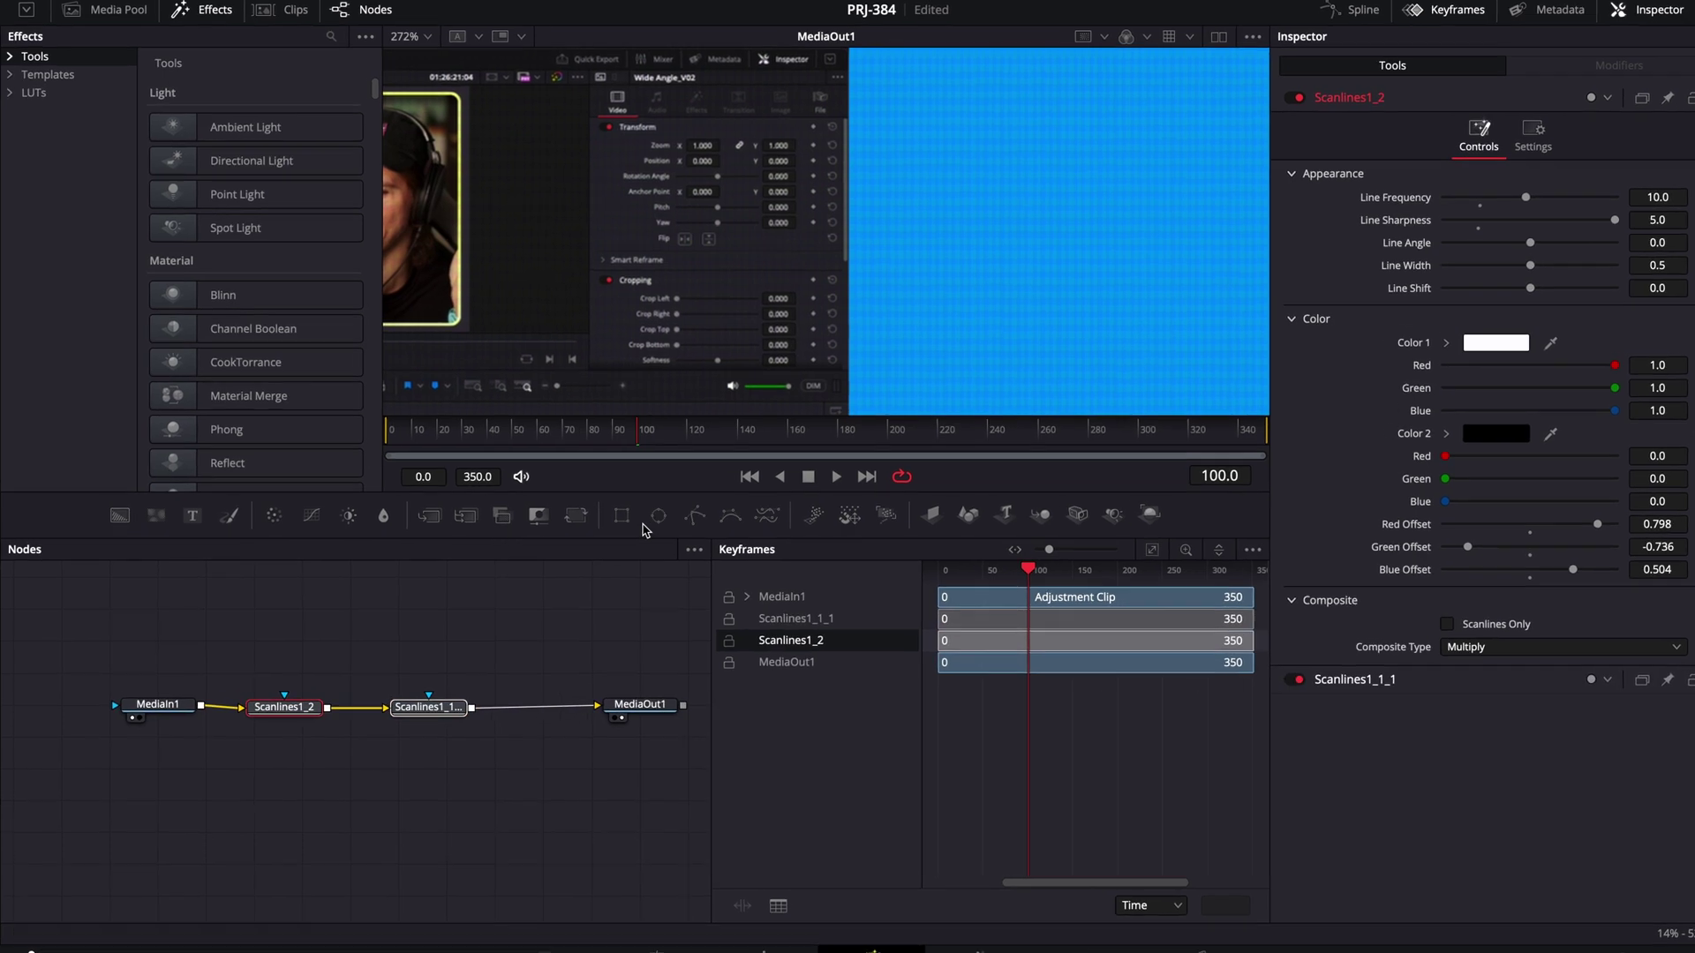
left_click(605, 507)
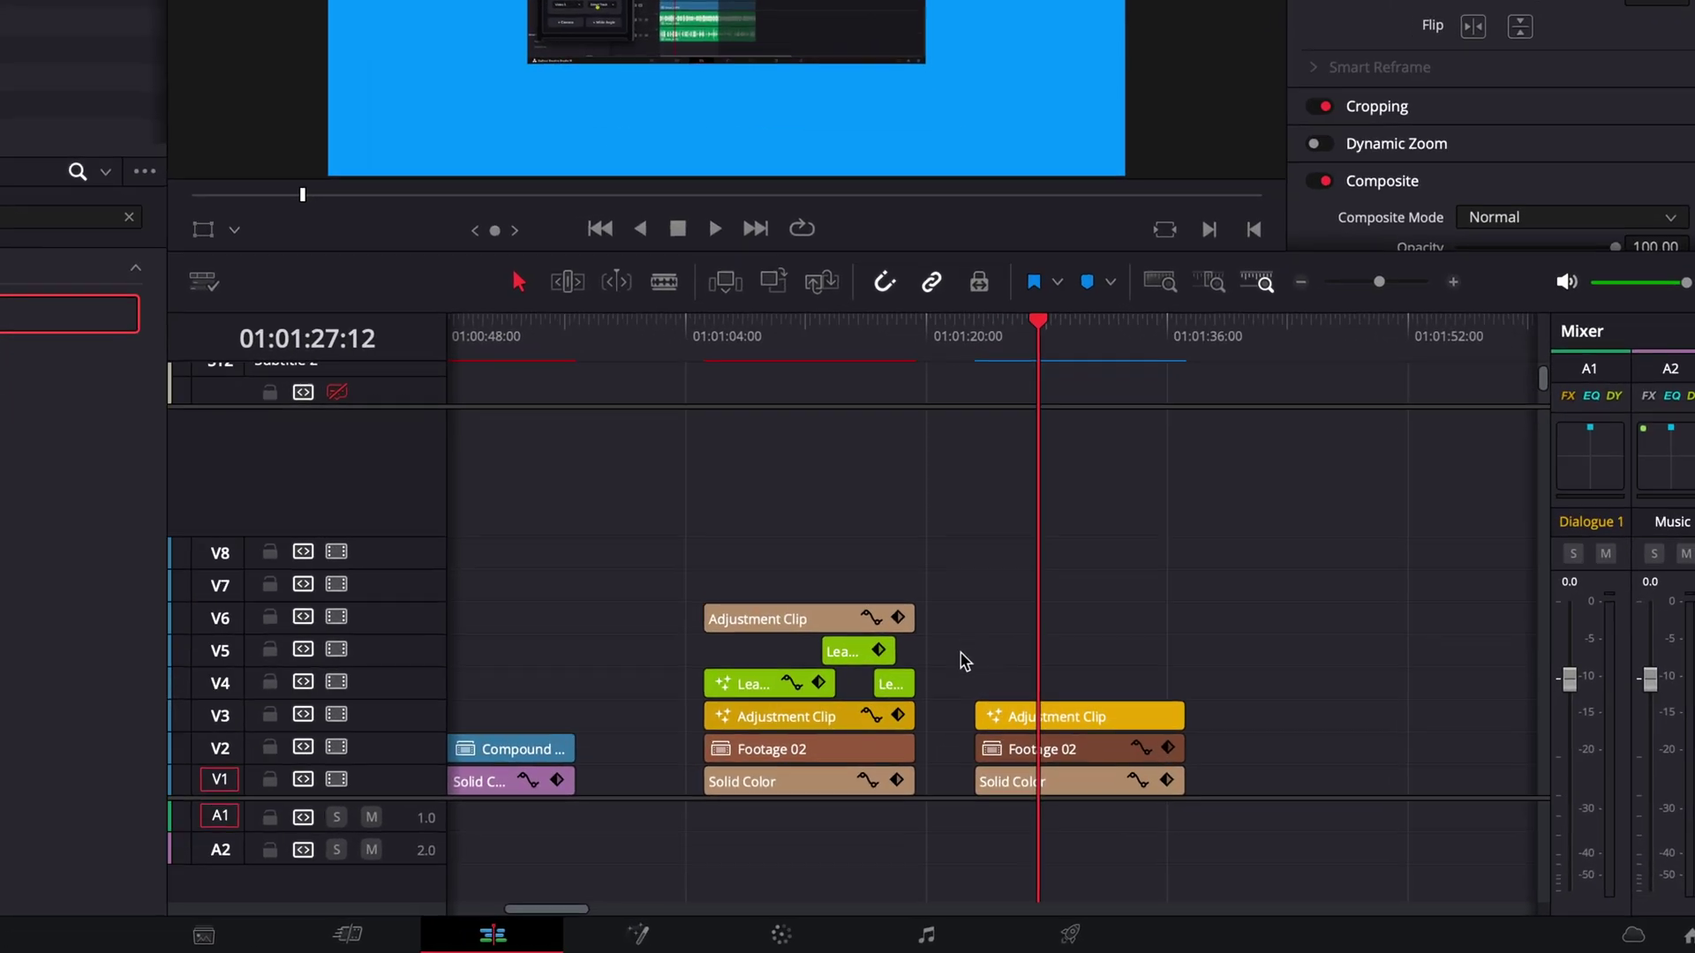
- Drop an Adjustment Clip on V6, stretch it across the second section, and set its zoom to 2
left_click_drag(813, 677, 764, 653)
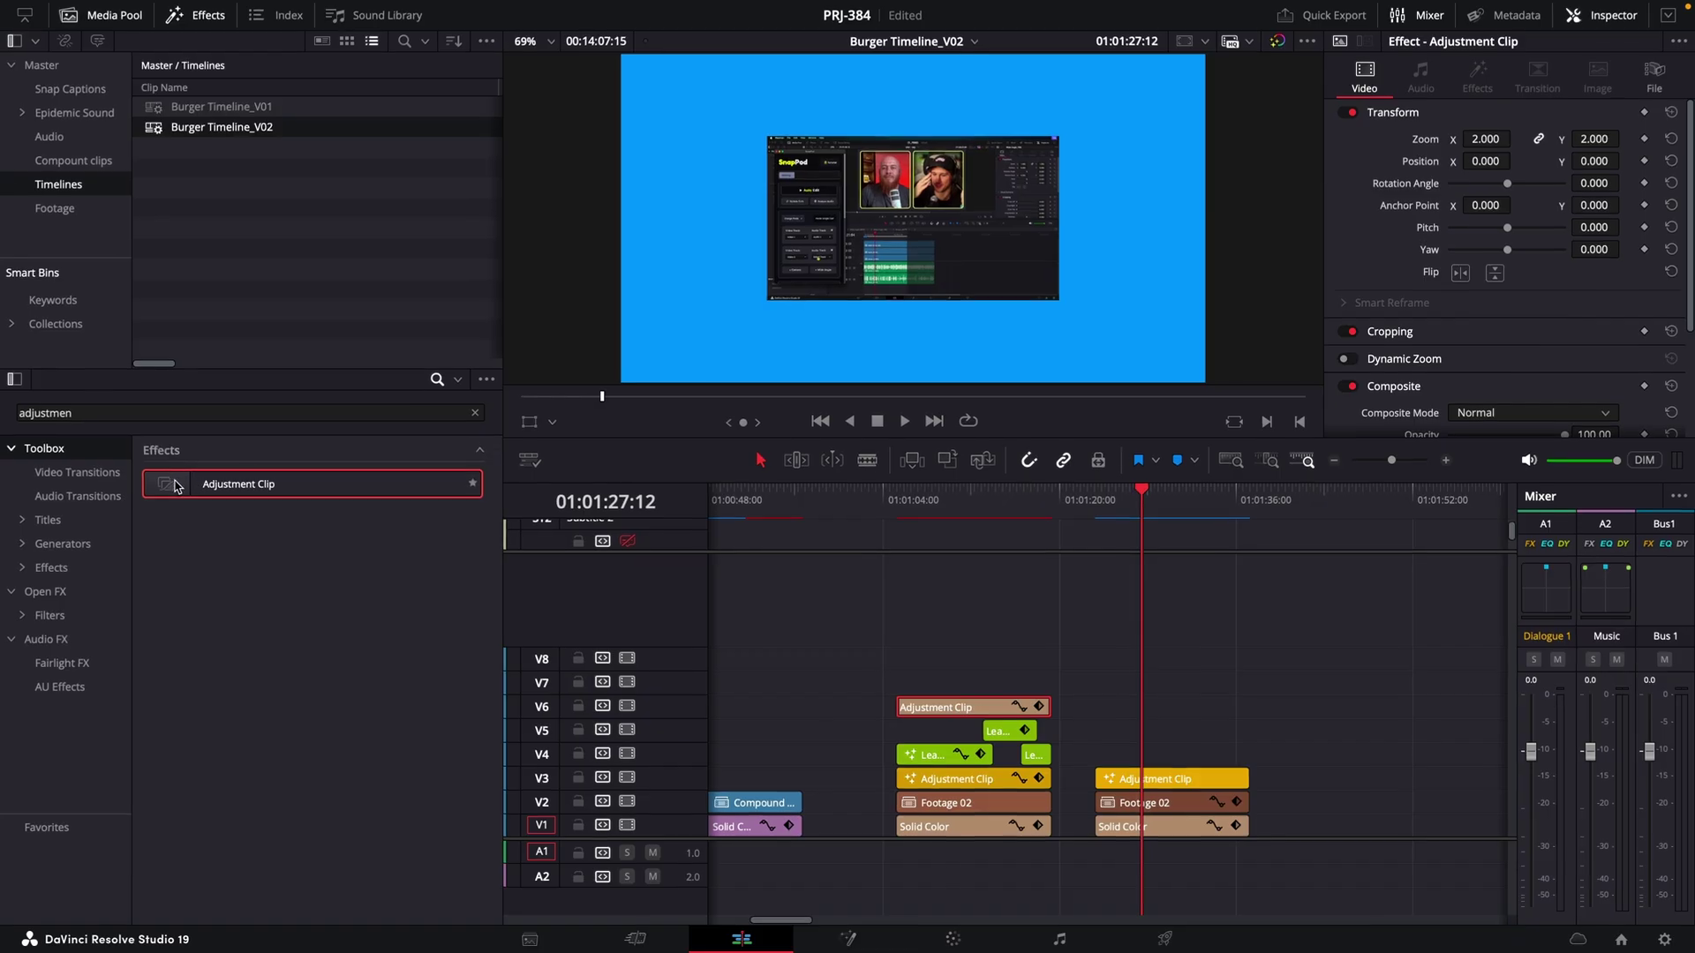
left_click_drag(176, 487, 1139, 706)
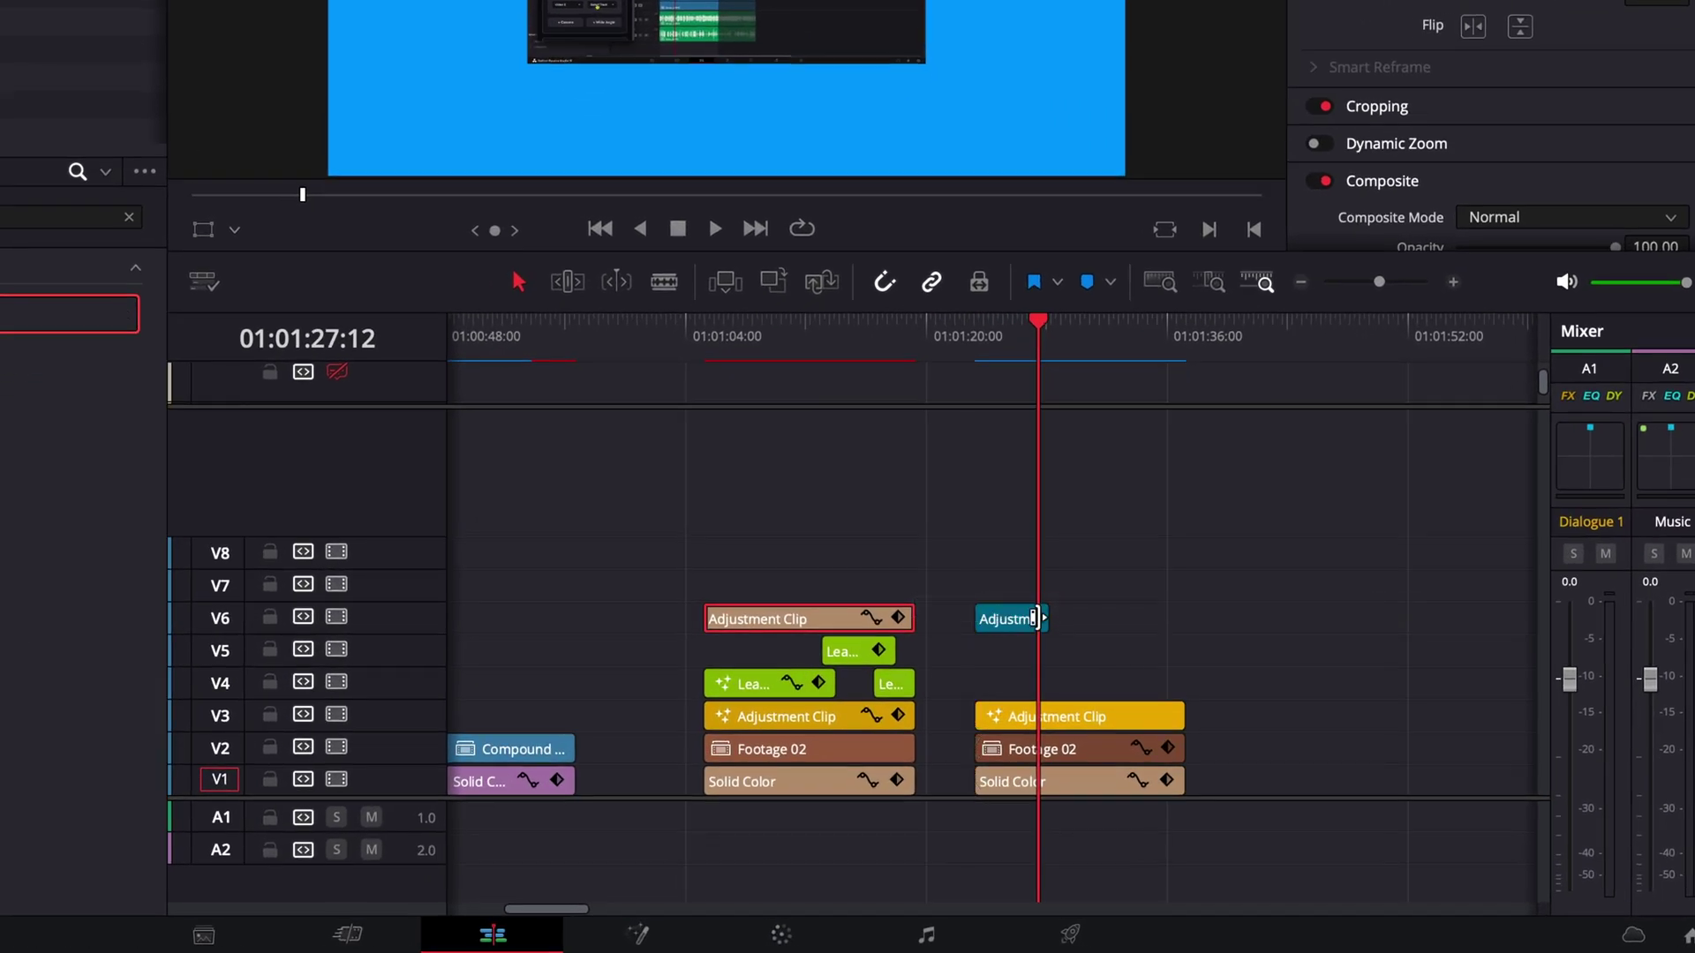
left_click_drag(1052, 621, 1212, 621)
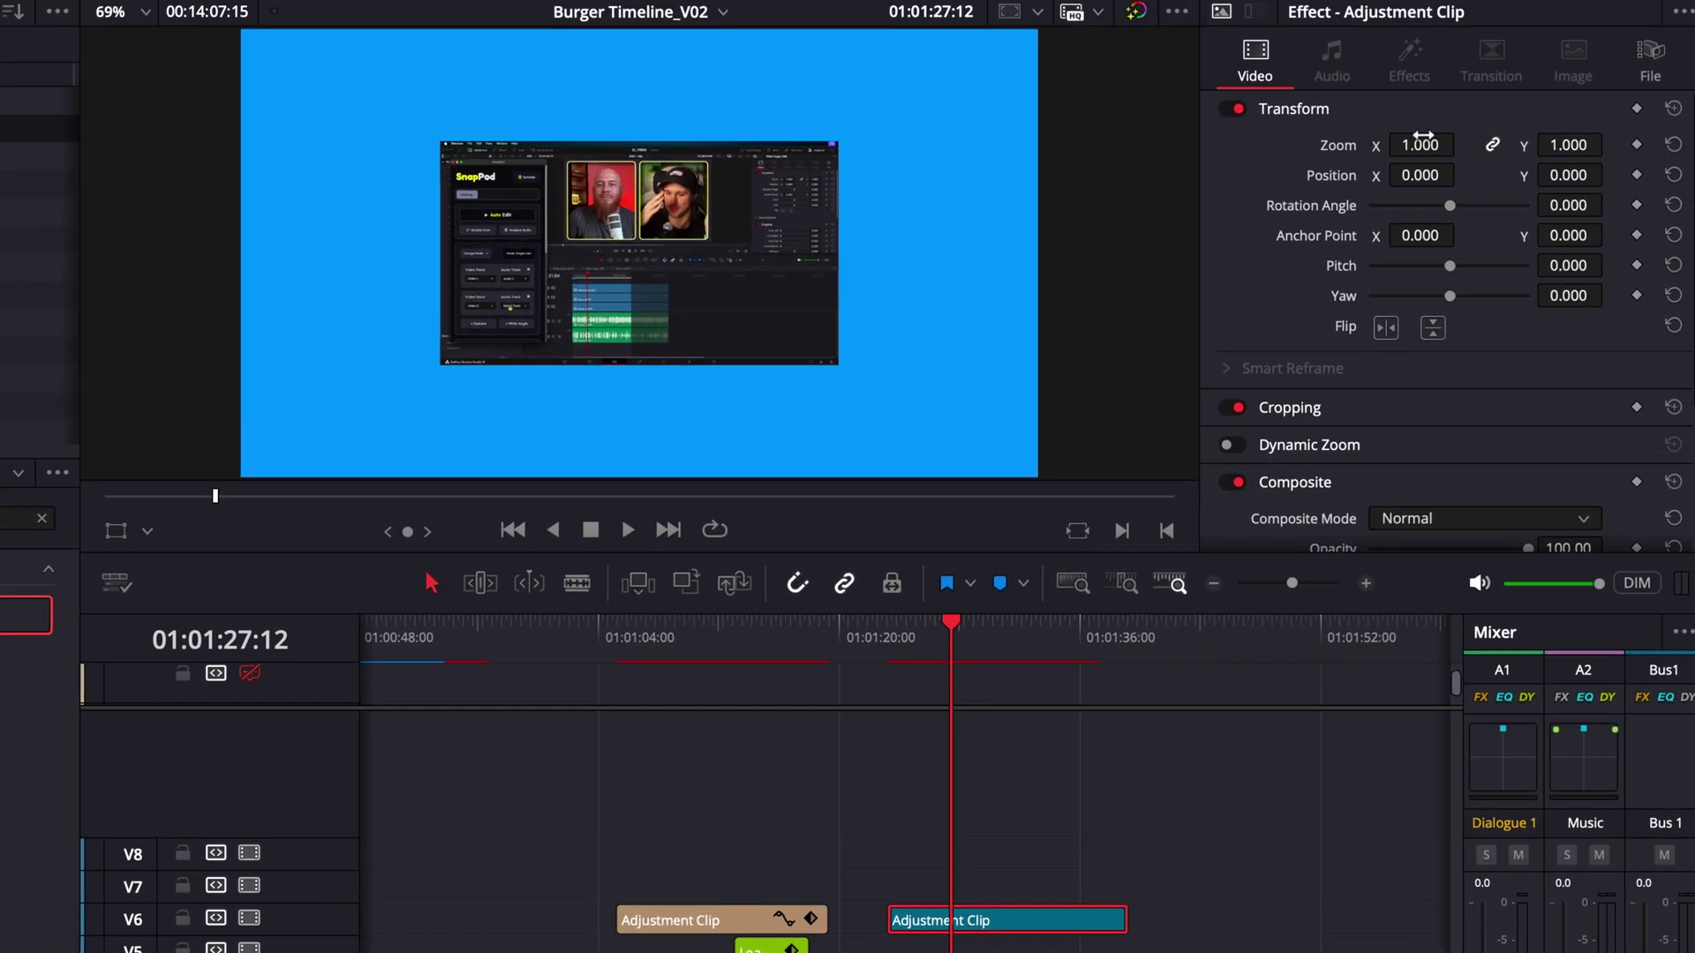
type("2")
key("Return")
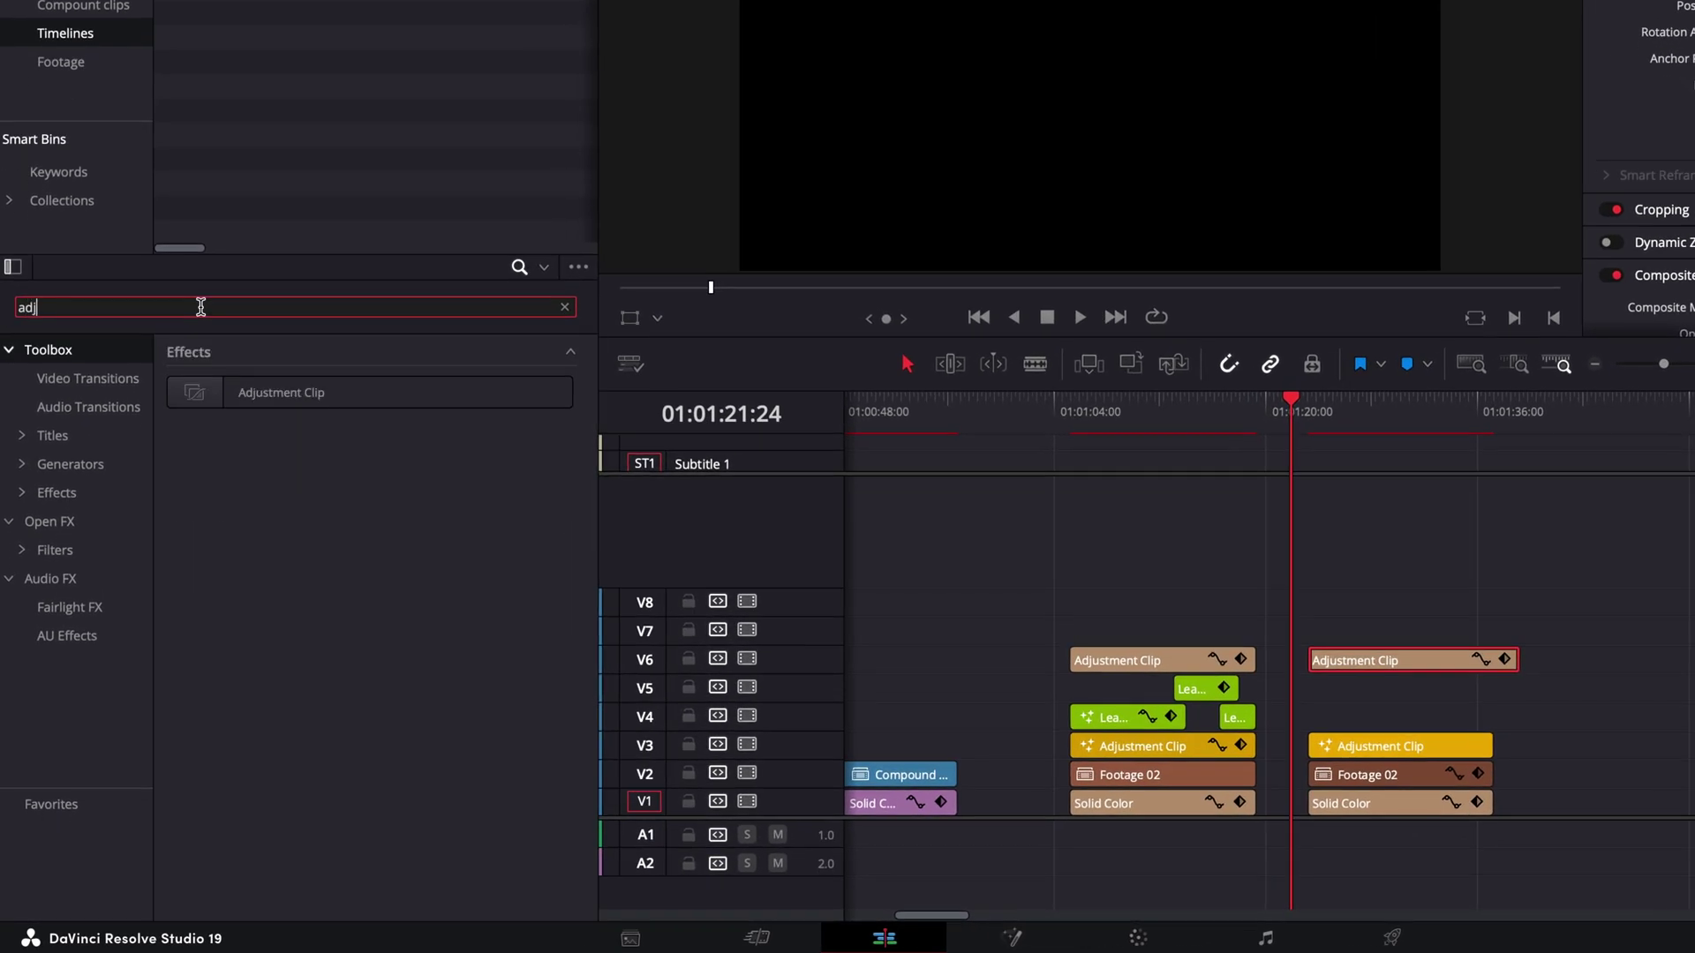
- Drop a short Adjustment Clip on V5 and apply the MagicAnimateV3 effect to it
left_click_drag(204, 385, 1320, 688)
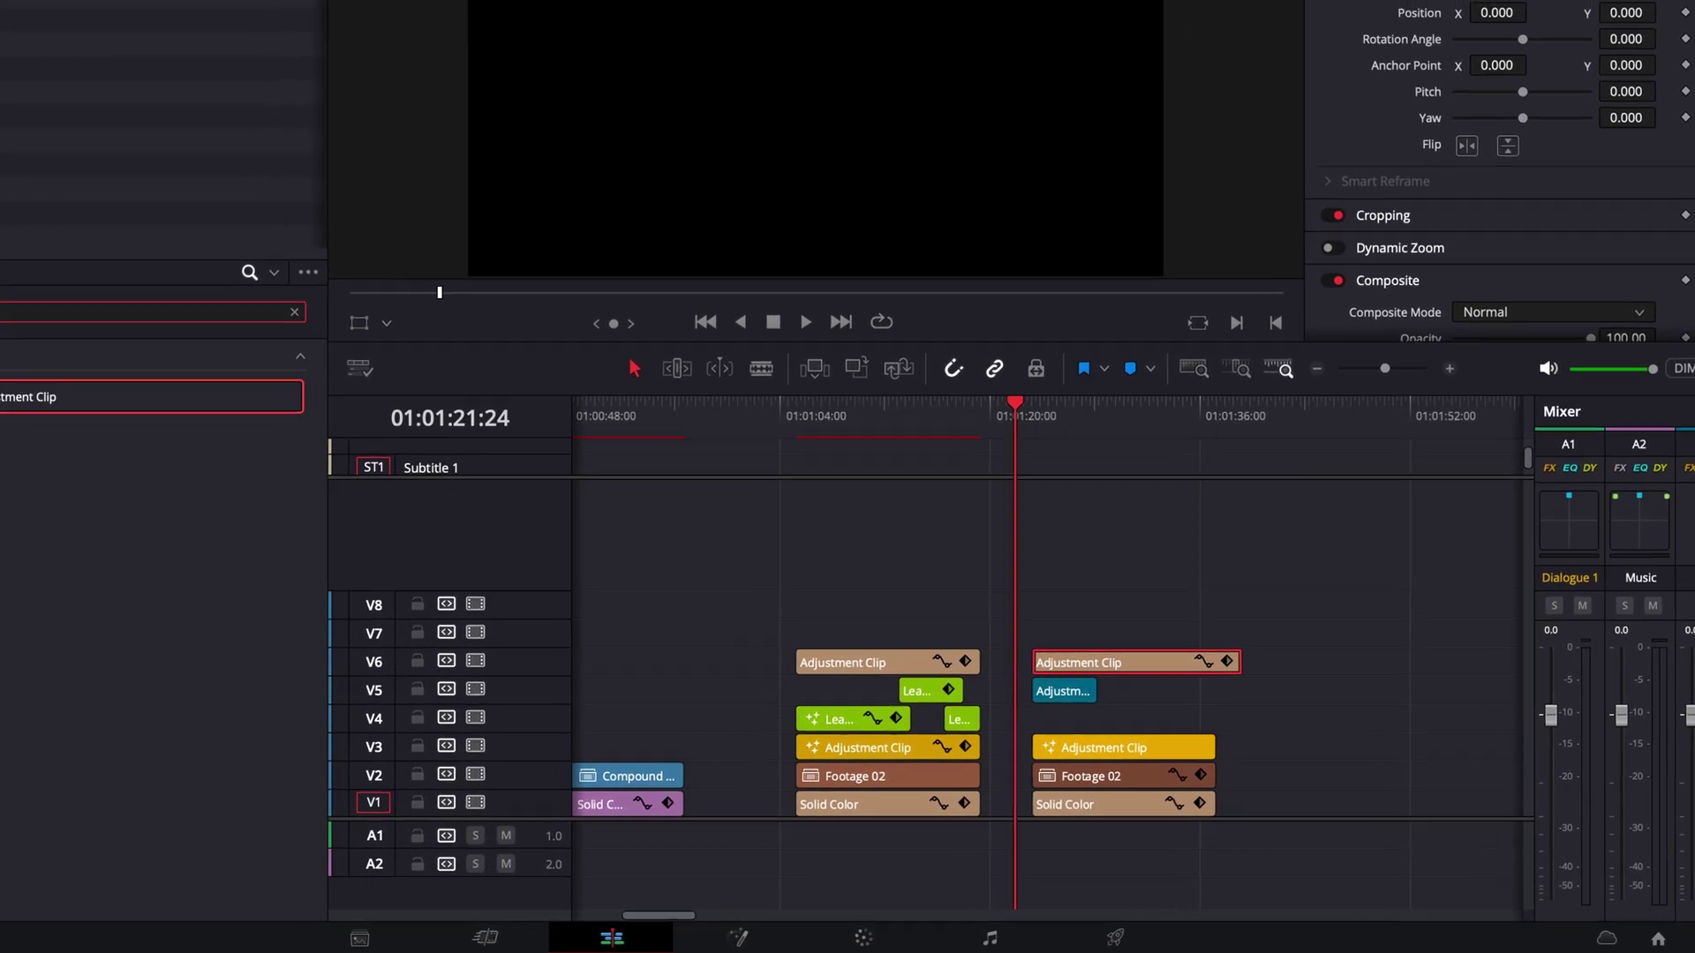
type("magic")
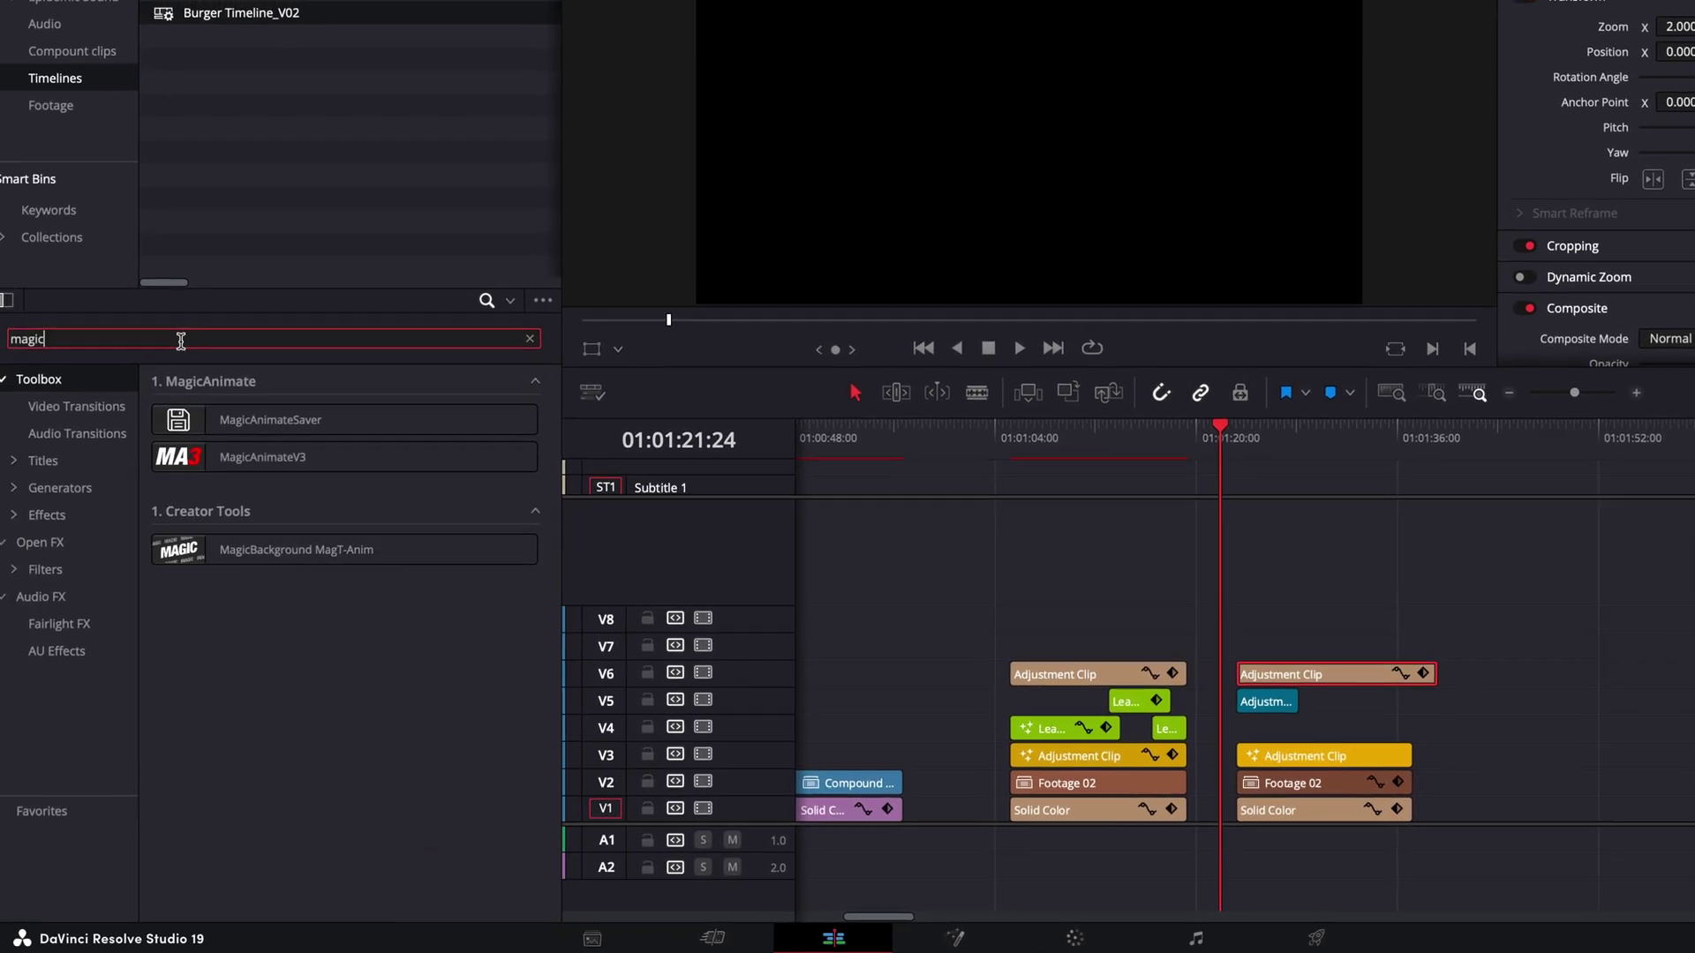
left_click_drag(12, 435, 485, 471)
left_click_drag(722, 493, 1307, 710)
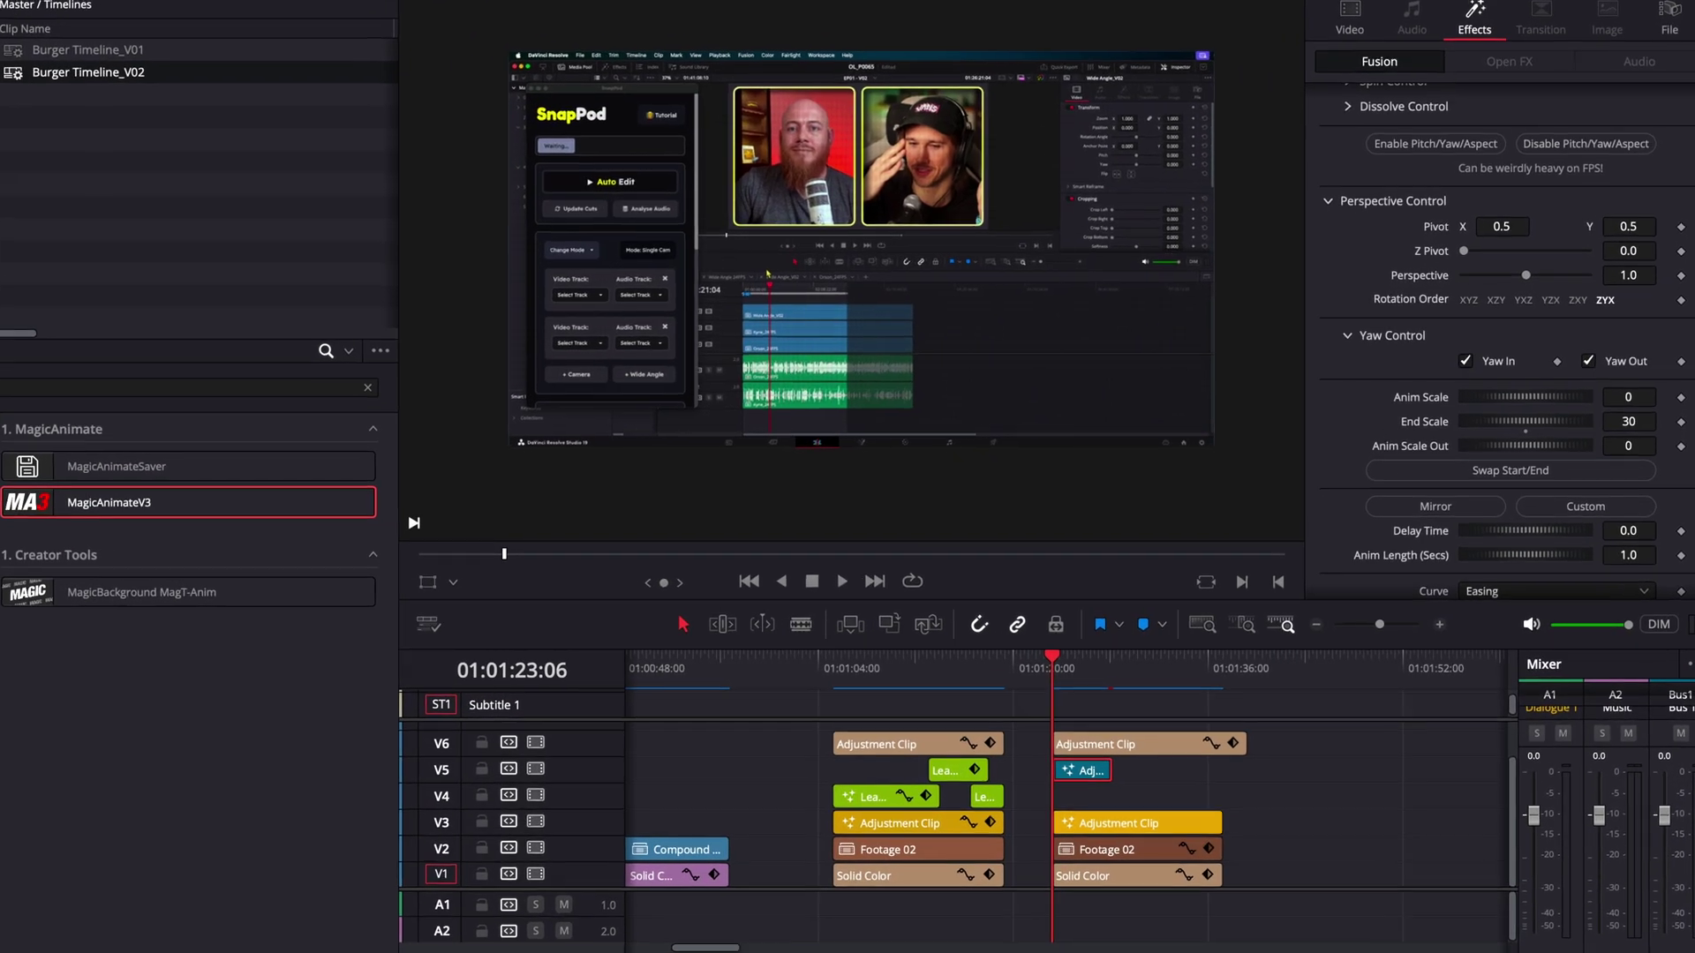
- Play back the second section to preview the MagicAnimateV3 zoom animation
key("space")
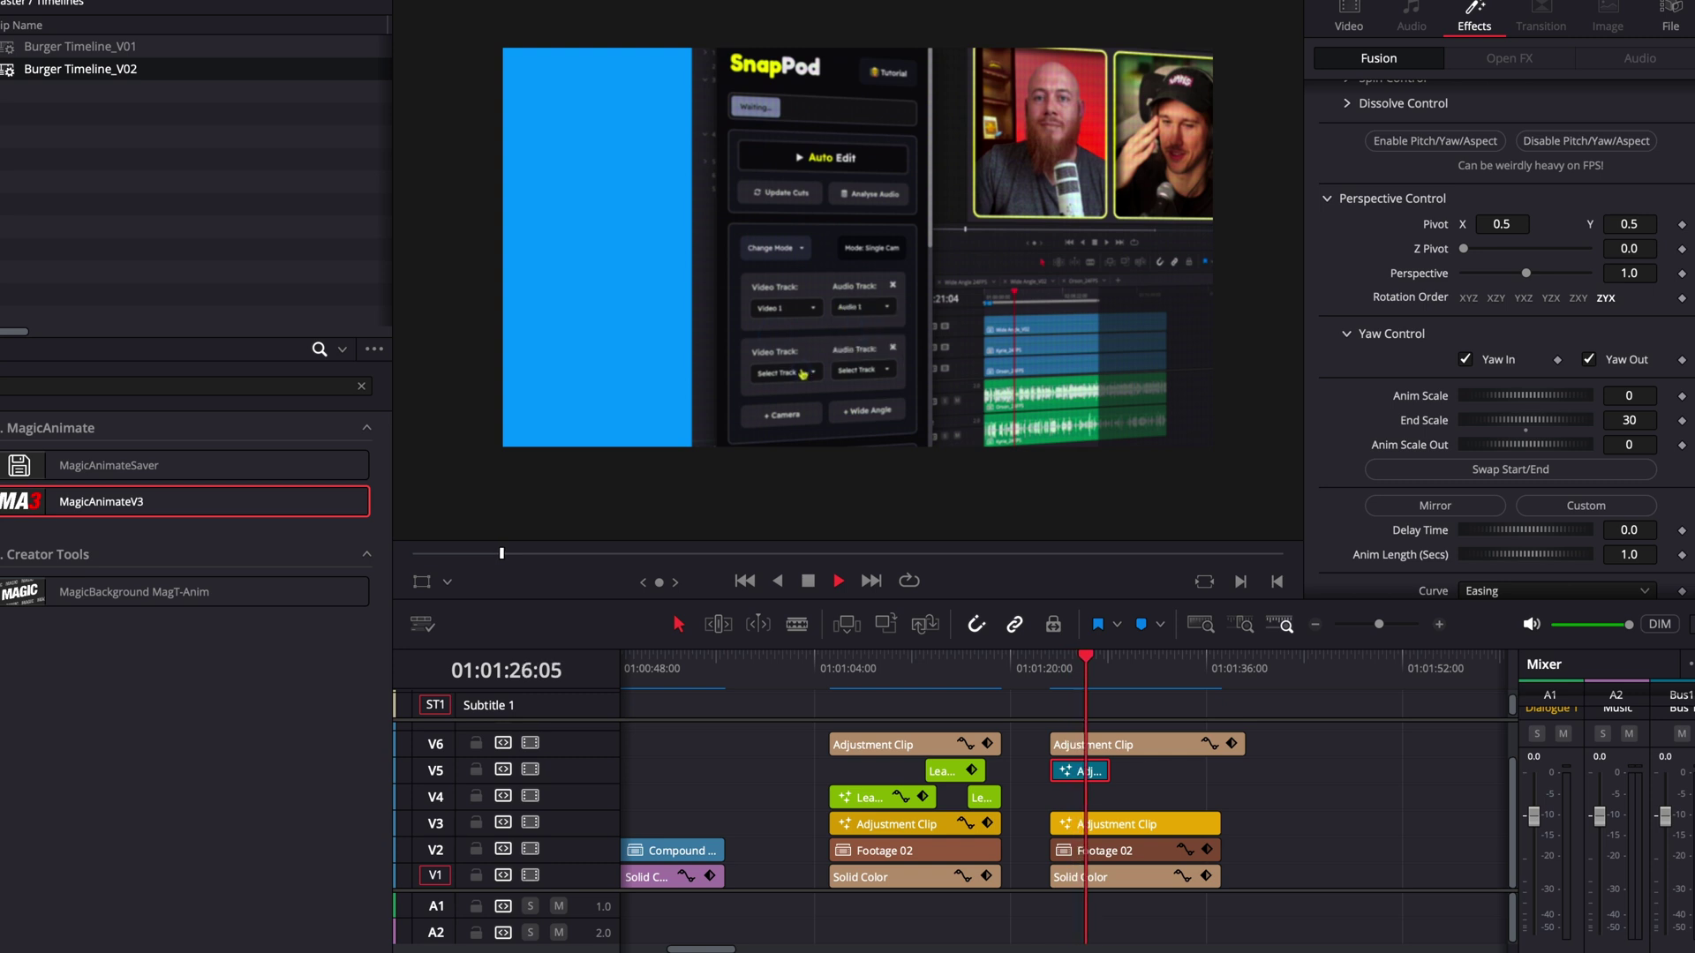
key("space")
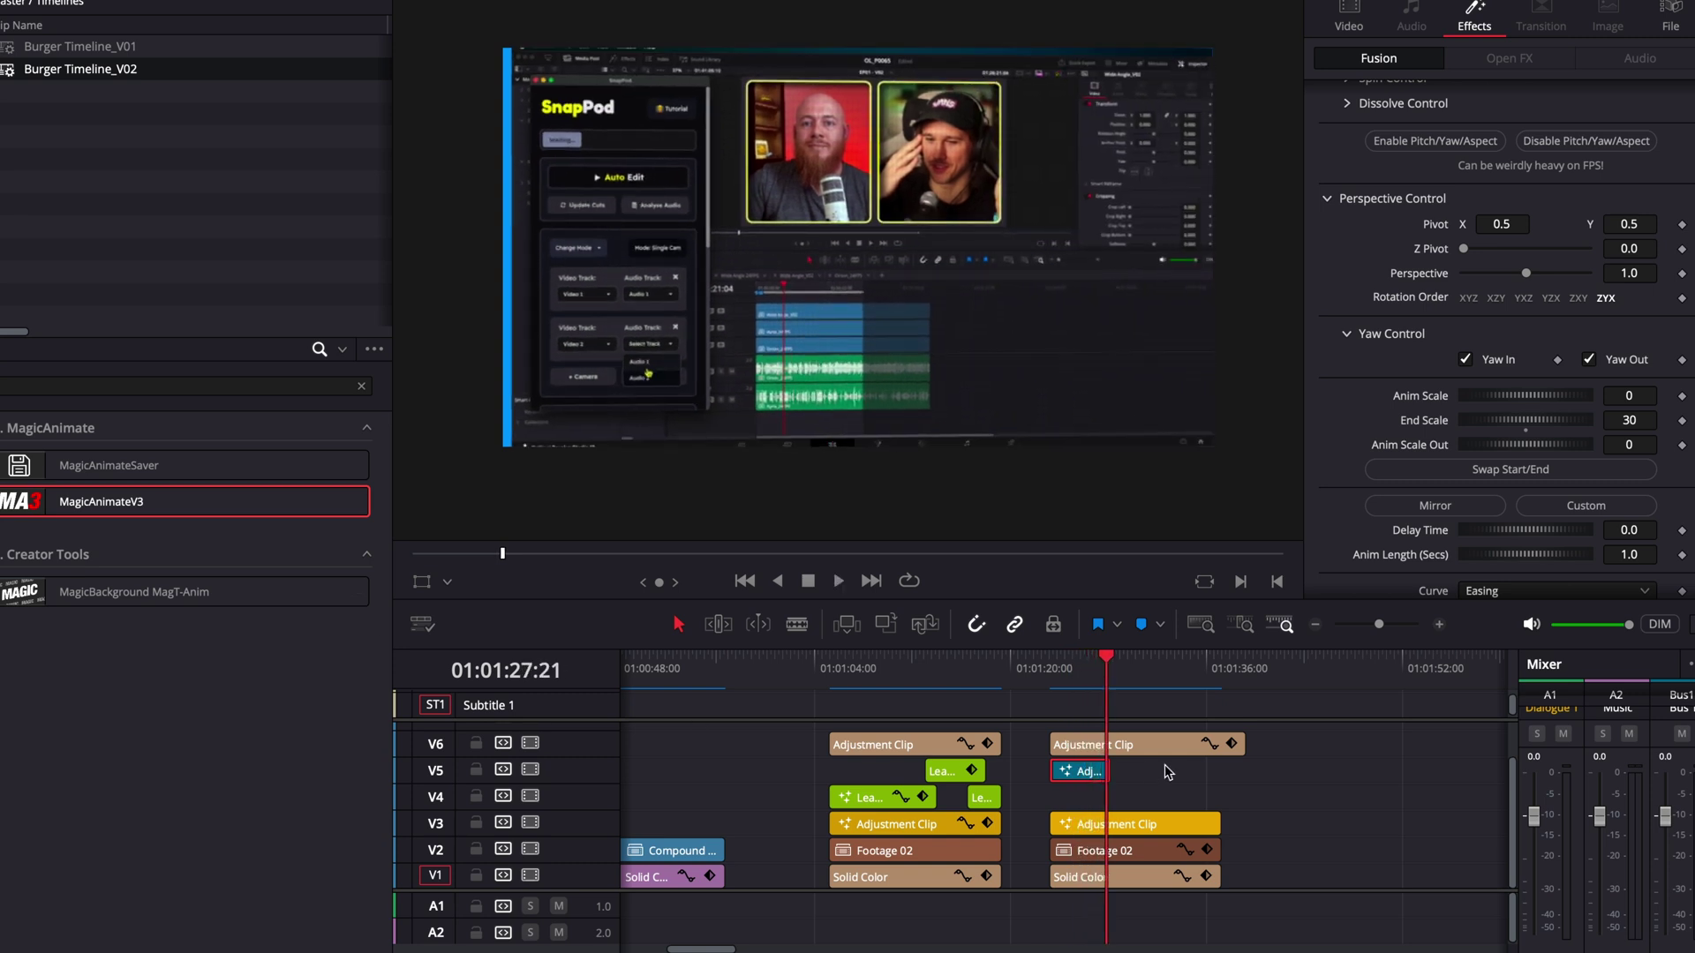
right_click(1101, 768)
- Colour the MagicAnimateV3 clip lime, move it down to V4, and make track V4 taller
mouse_move(1194, 698)
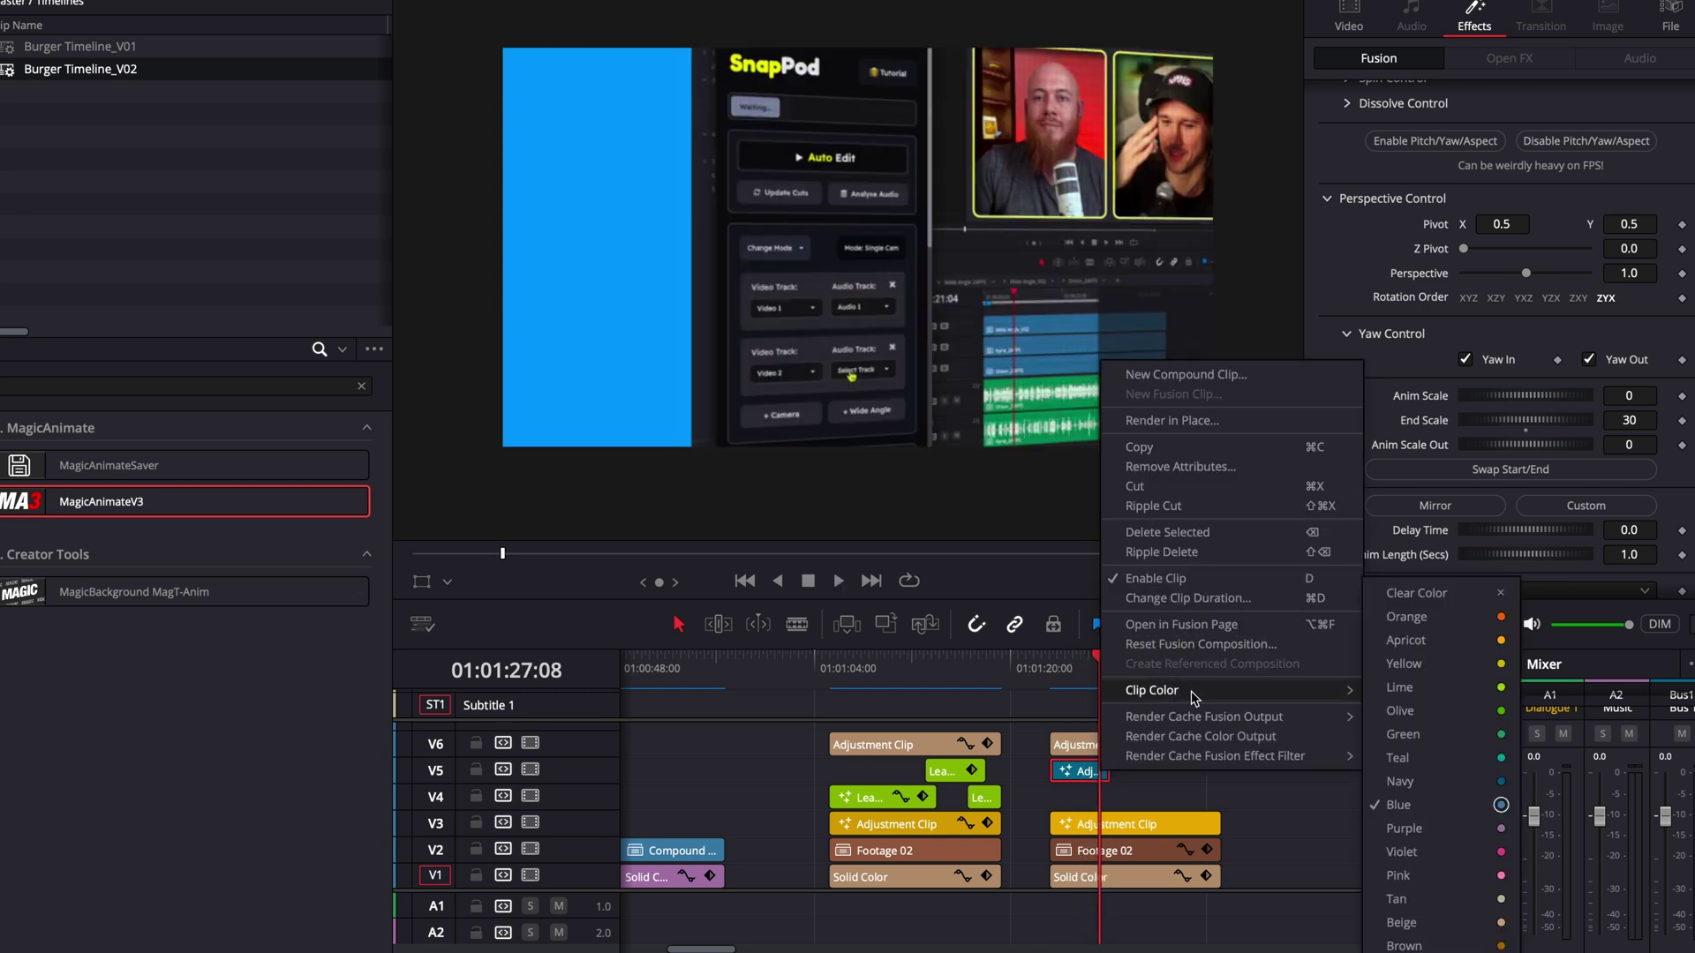
left_click(1412, 689)
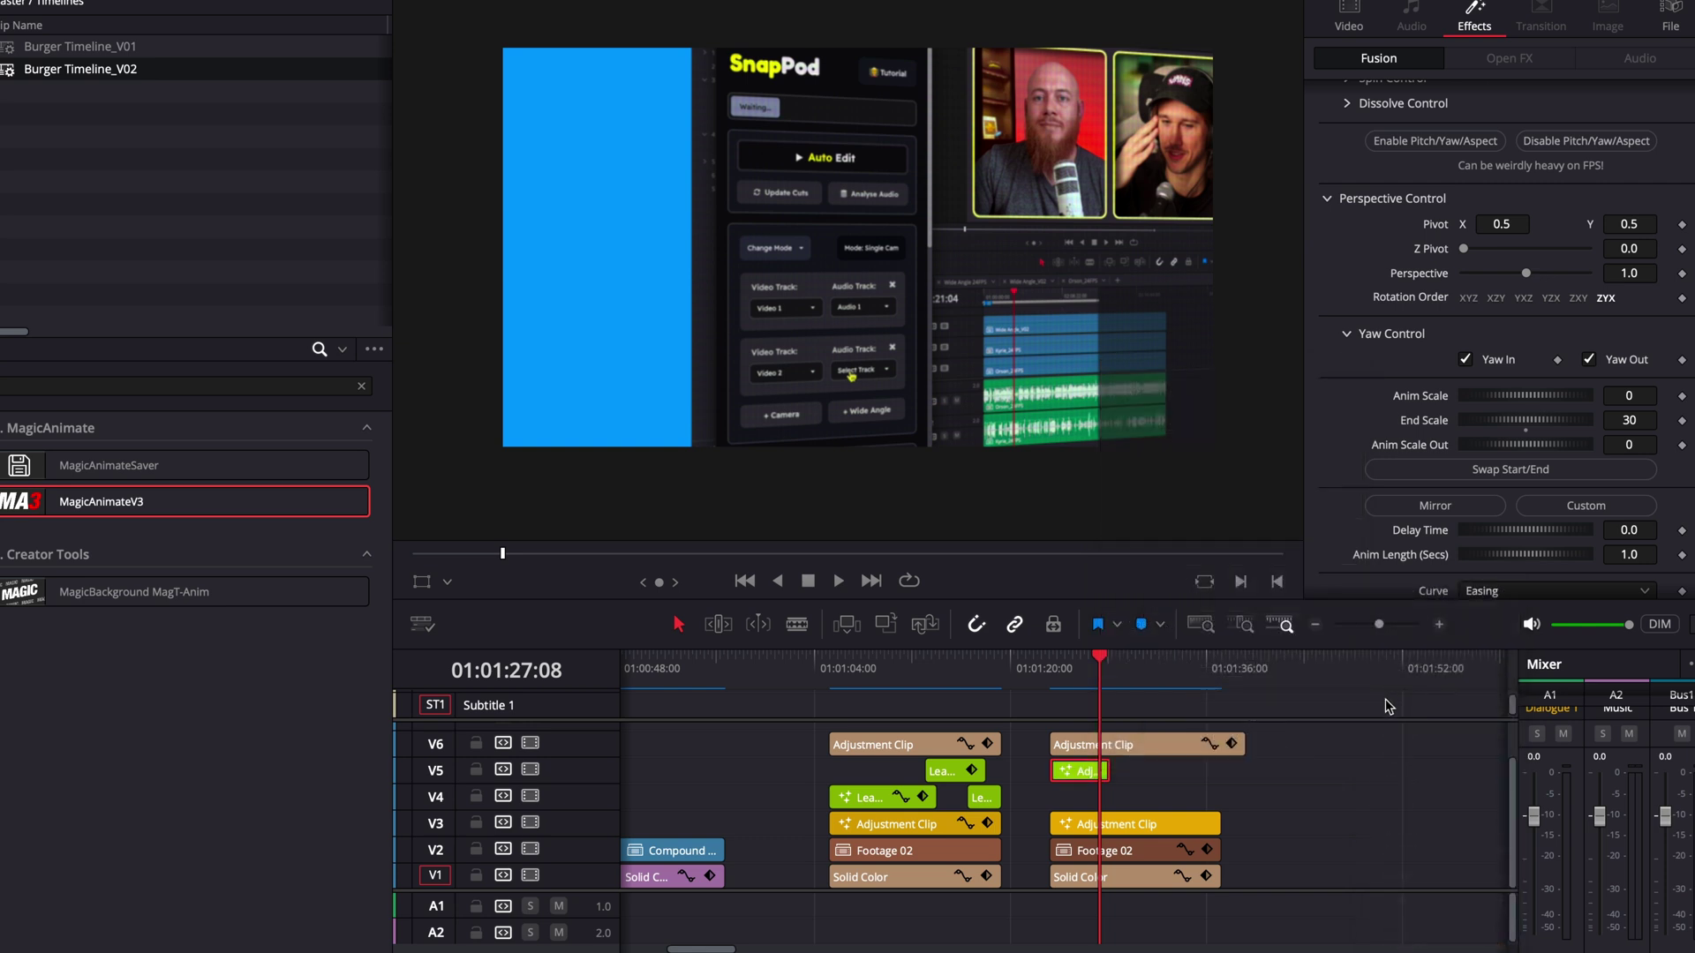
left_click_drag(1092, 776, 1092, 801)
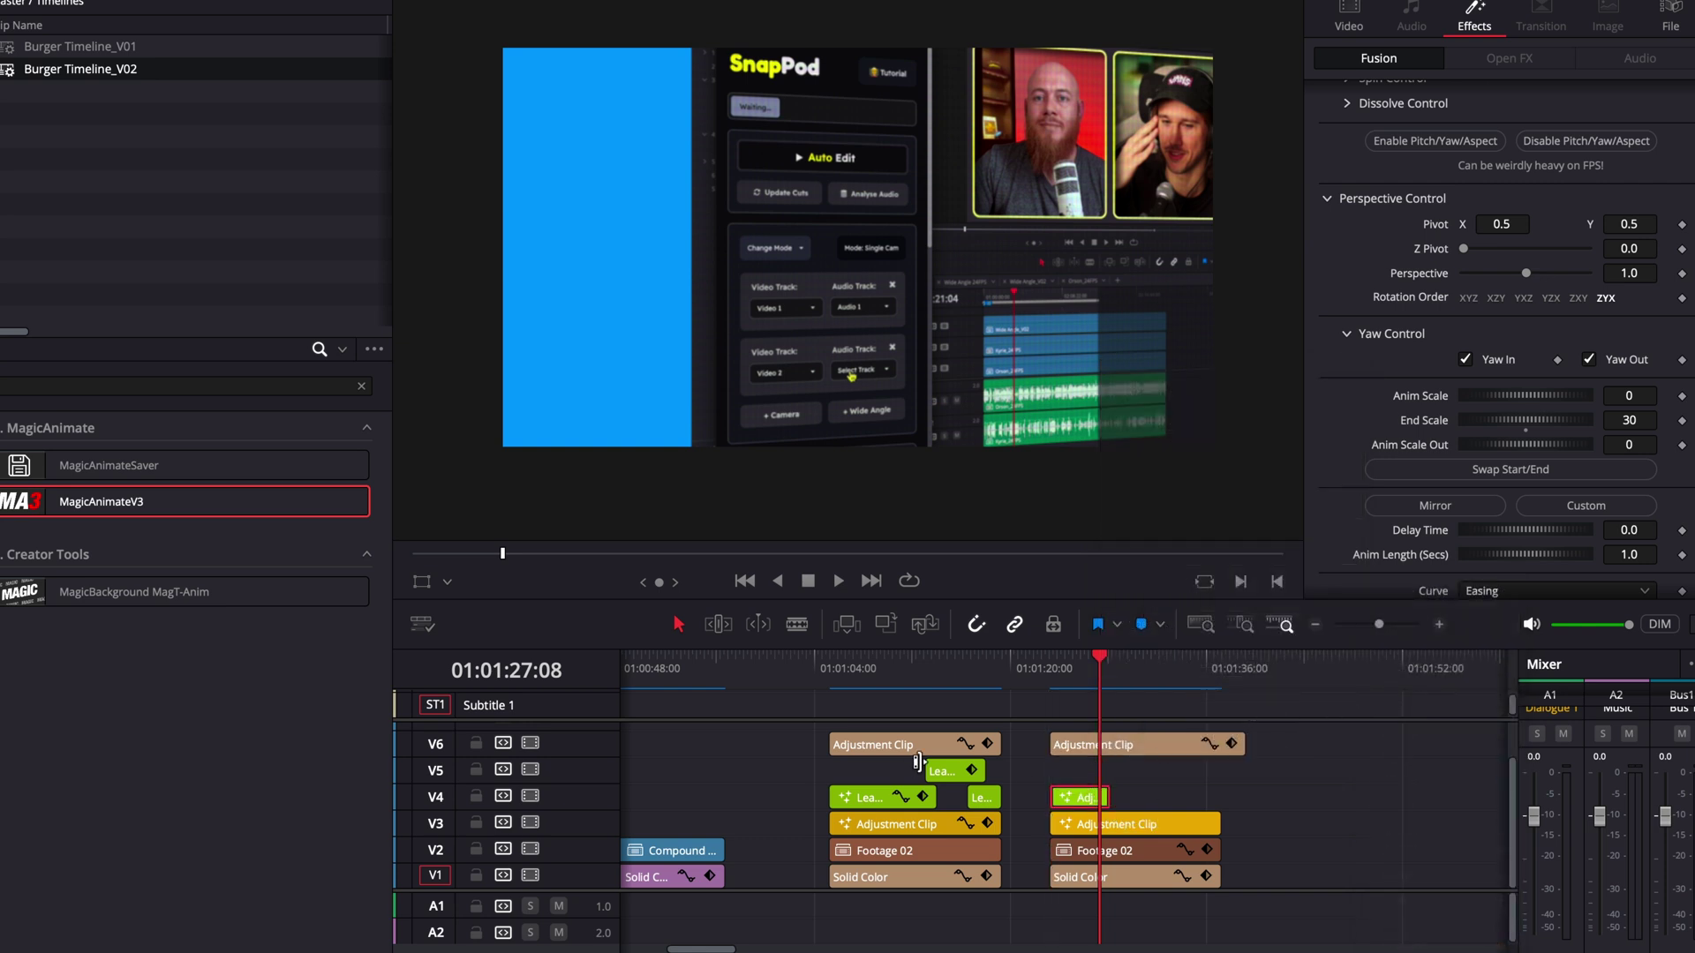
scroll(1104, 764, "up", 3)
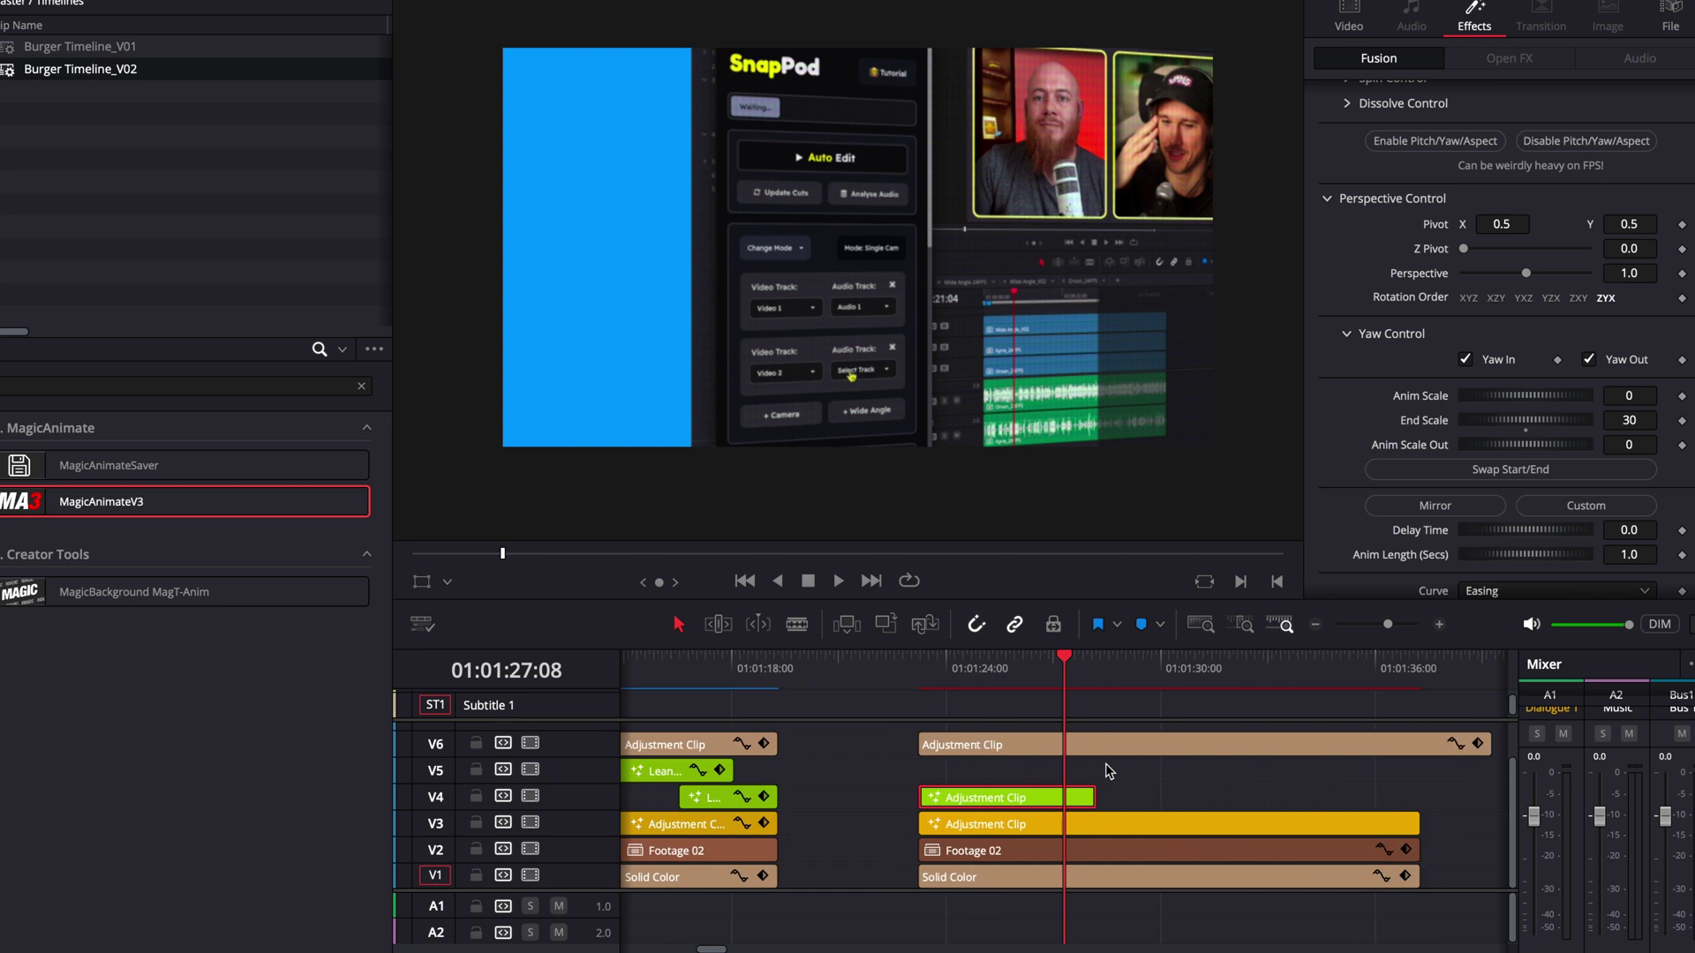
left_click_drag(580, 788, 587, 753)
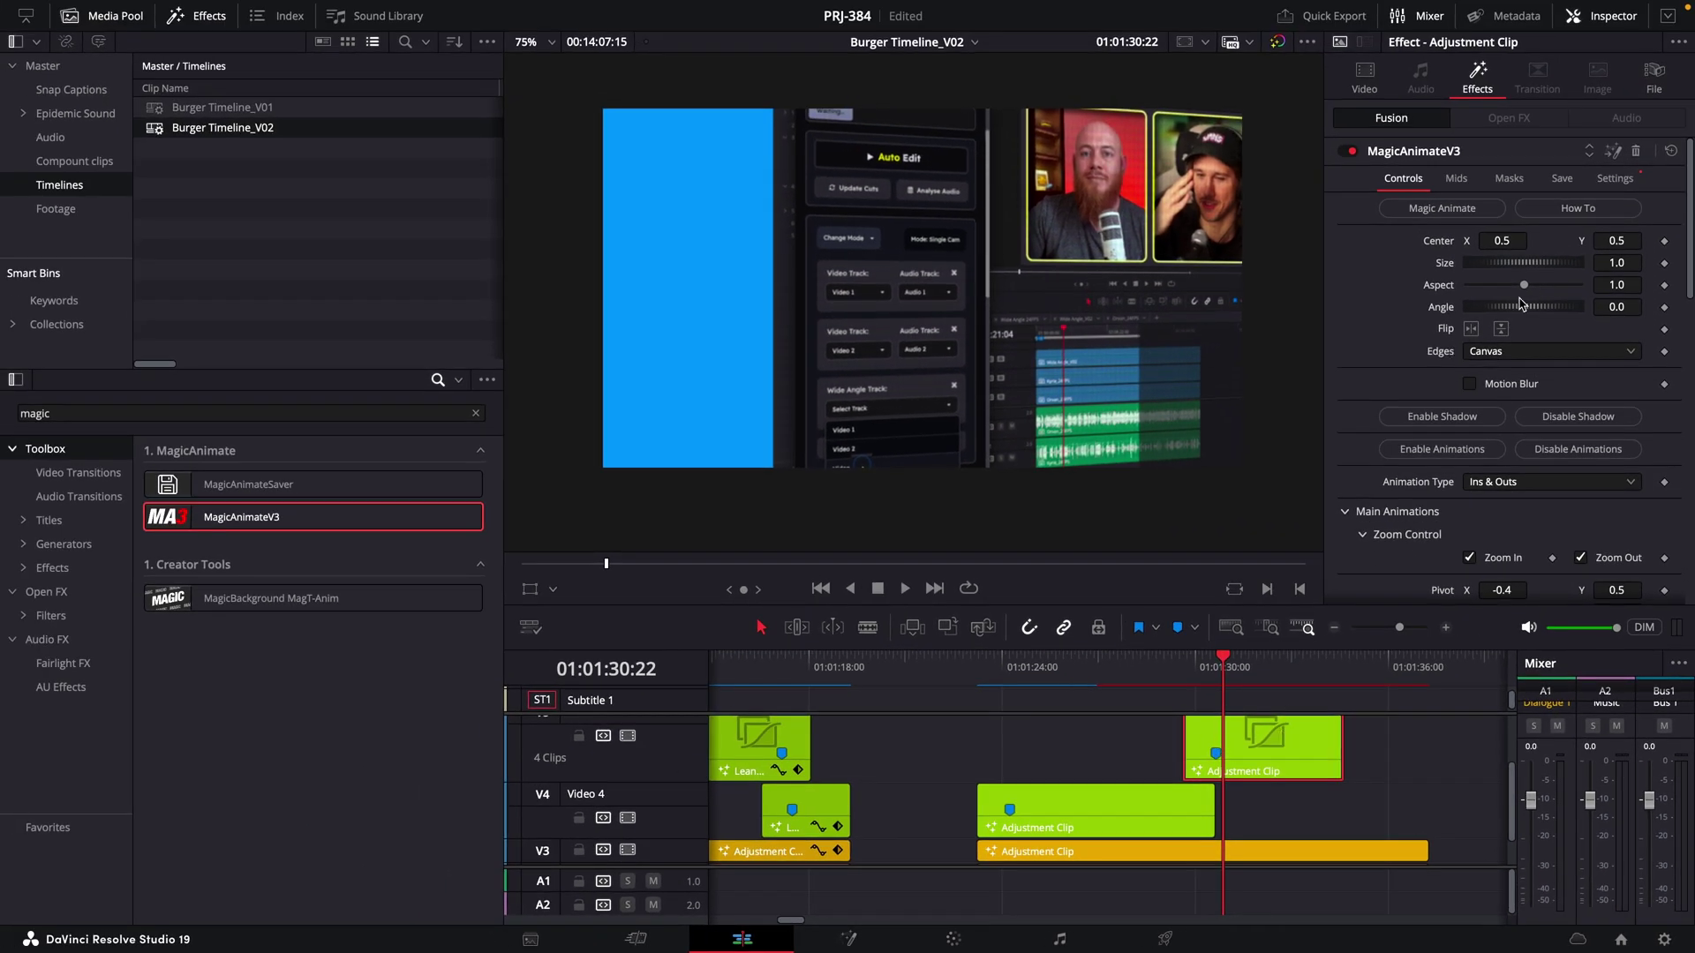
- Tune MagicAnimateV3 to pivot 0.032, 0.772, resting scale 1.425, yaw end scale 25, then preview
scroll(1483, 291, "down", 4)
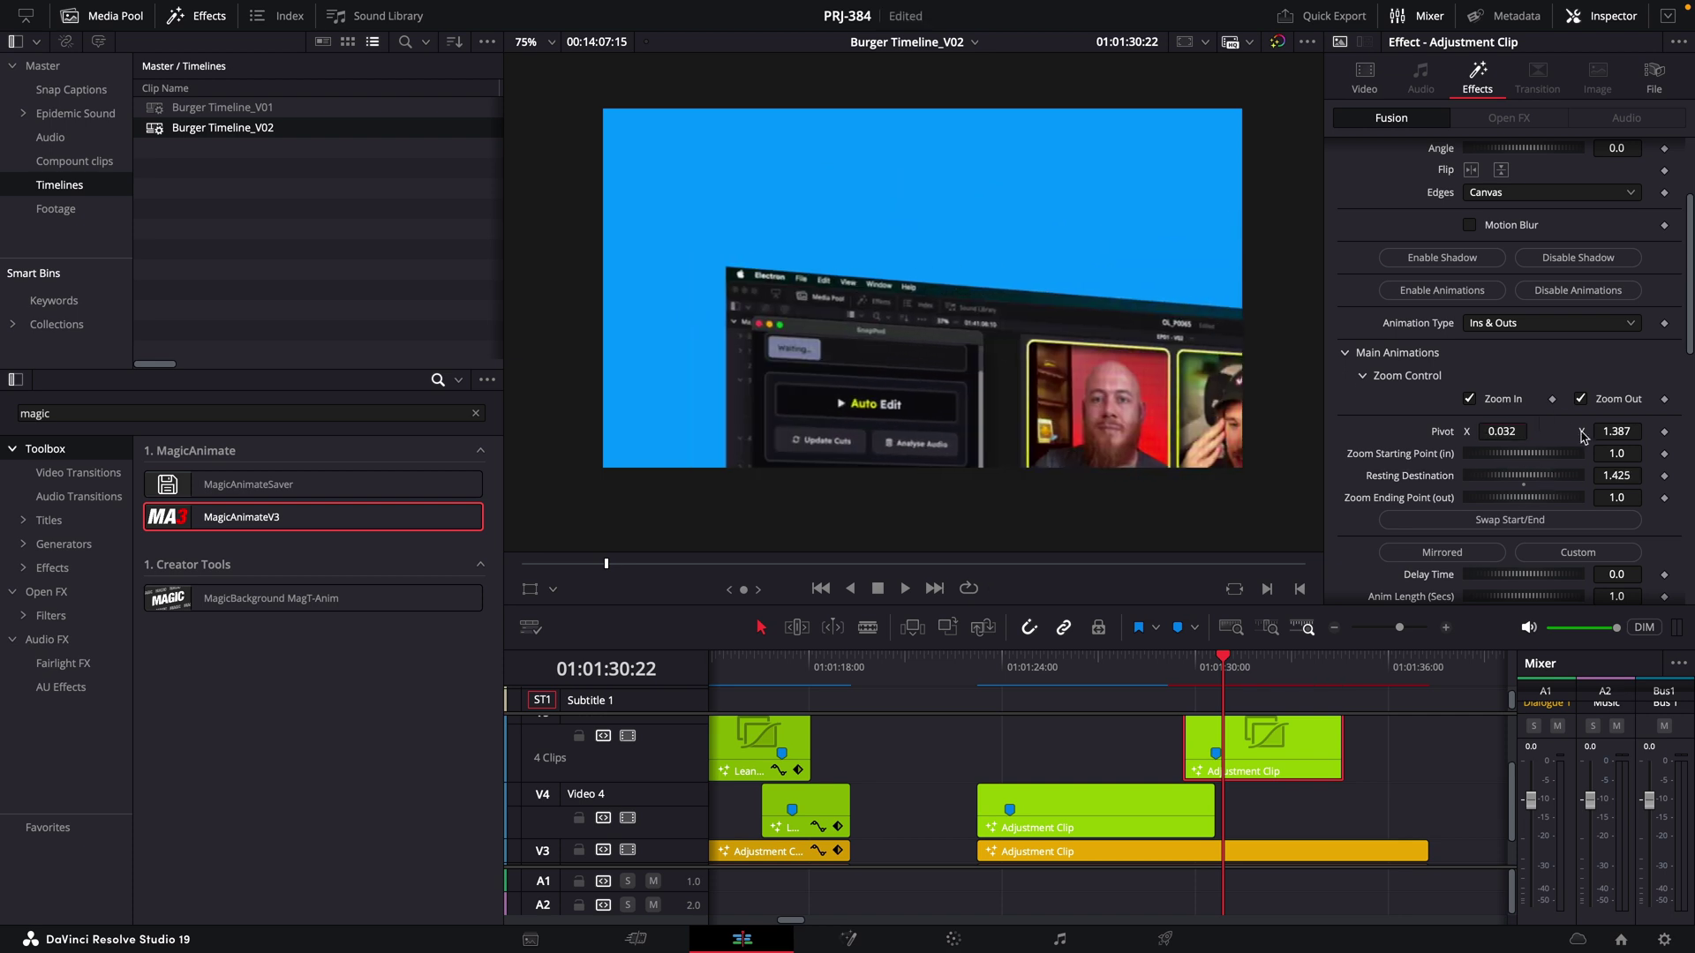
scroll(1433, 444, "down", 5)
scroll(1433, 444, "down", 12)
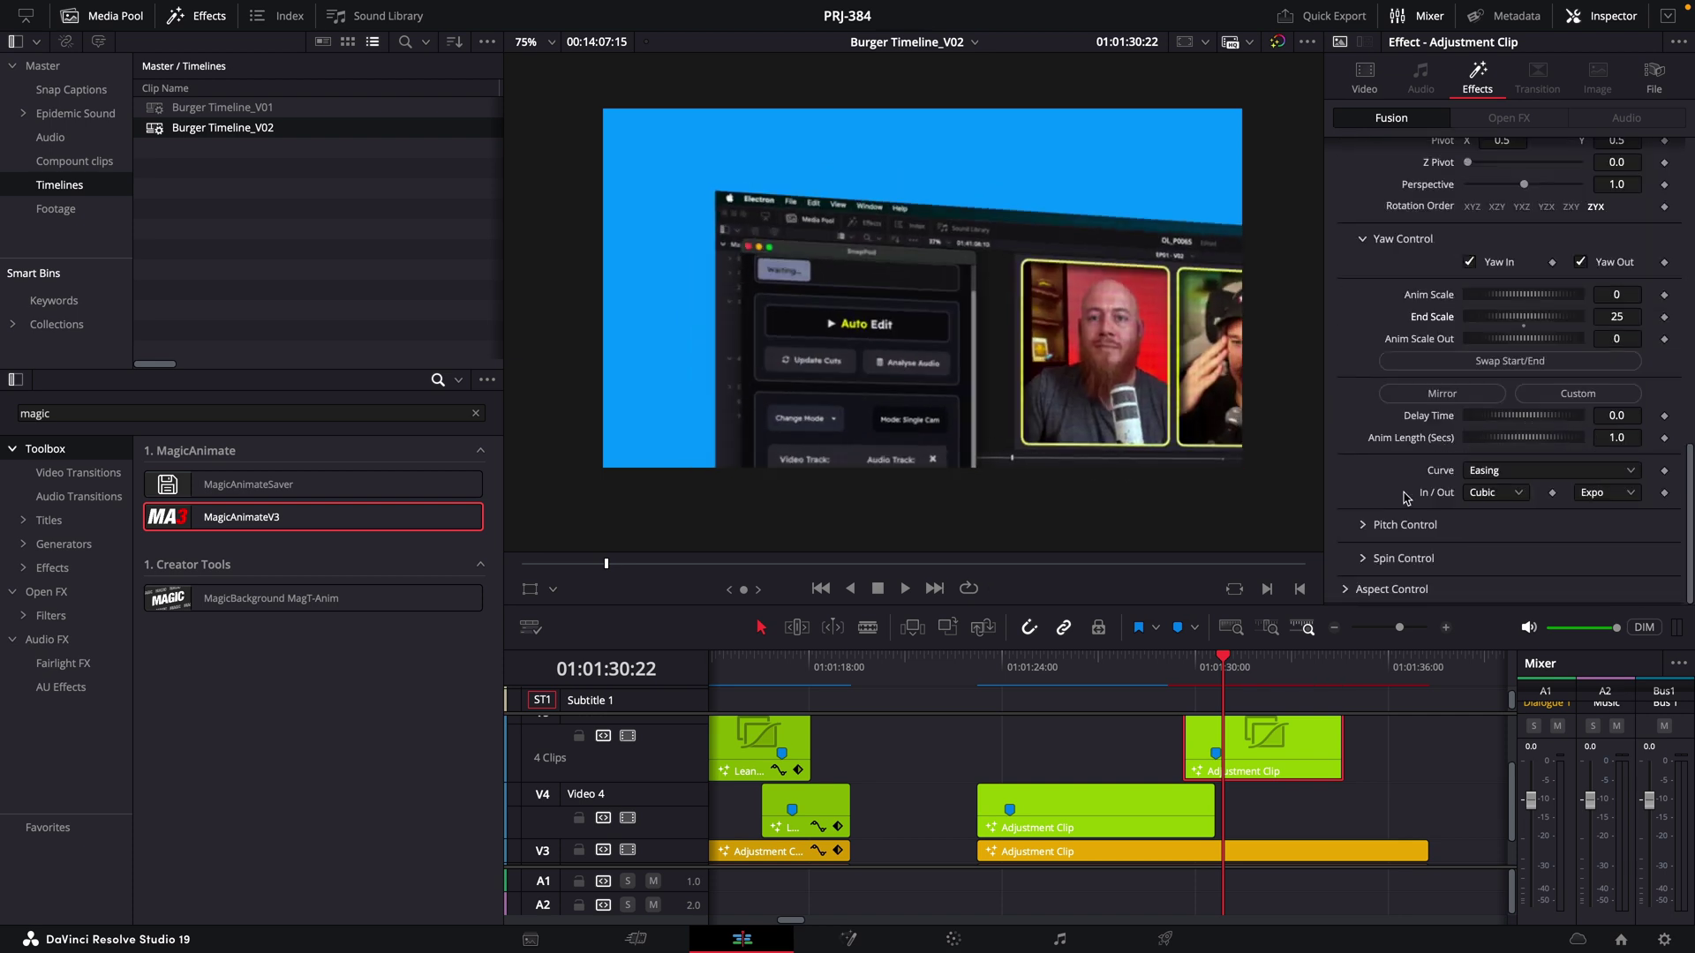
scroll(1618, 576, "up", 13)
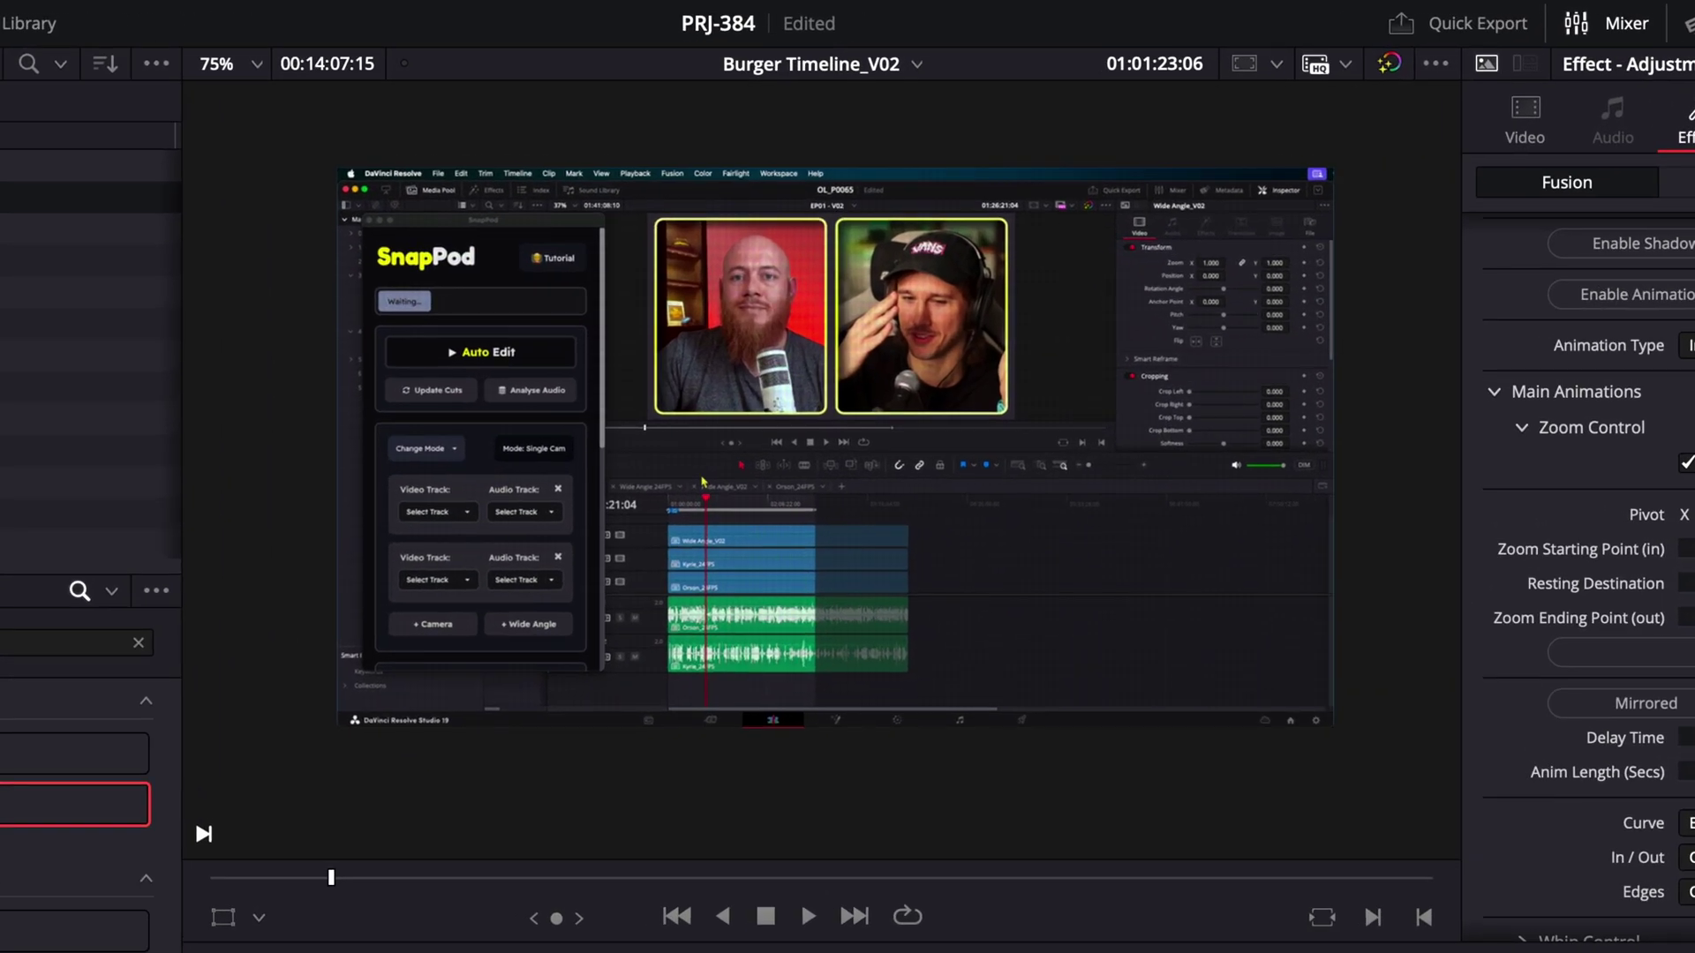
key("space")
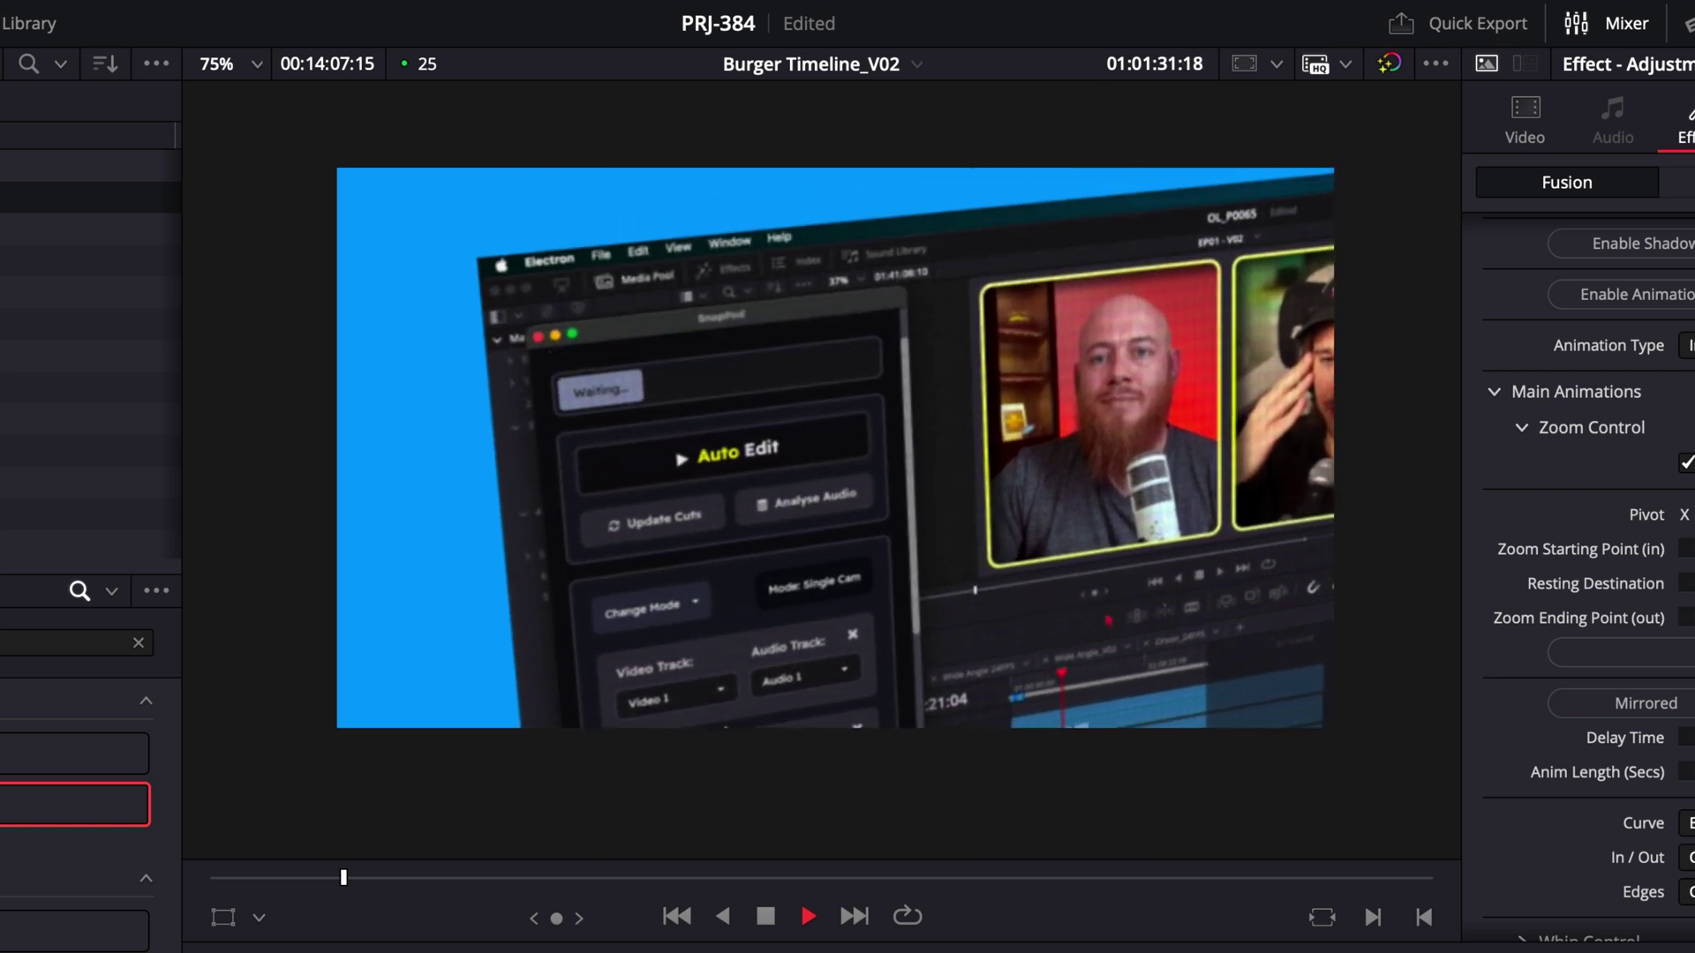
key("space")
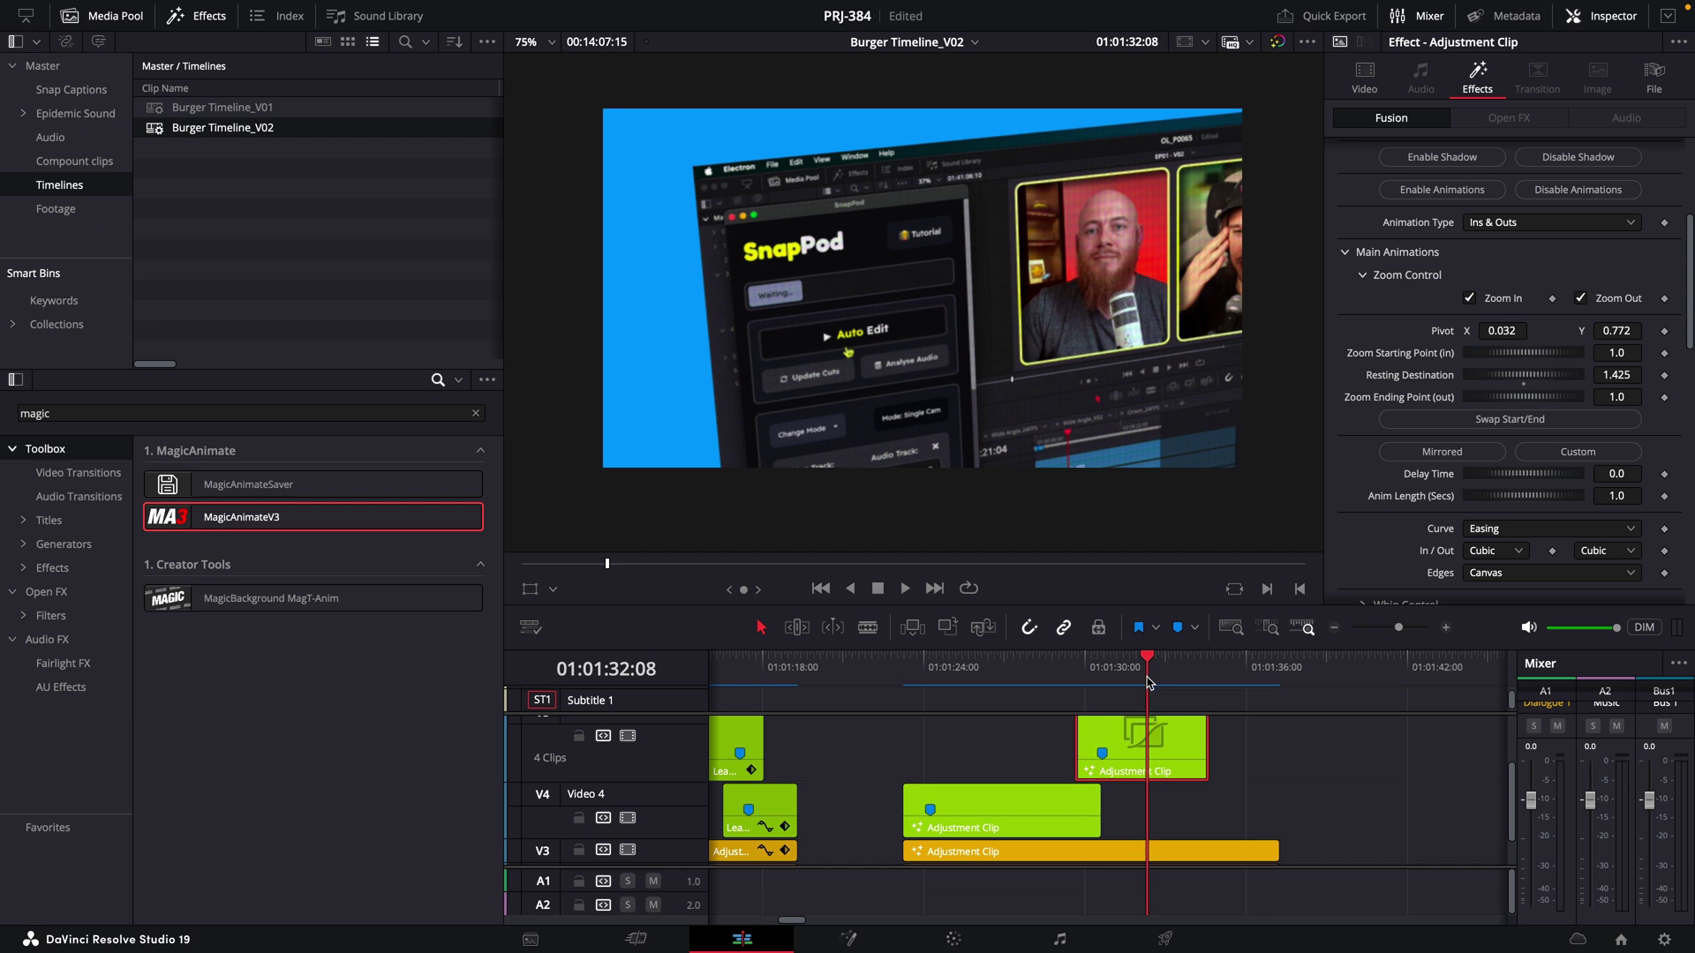
- Shift the top-track Adjustment Clip slightly later on the timeline
left_click_drag(1165, 752, 1191, 753)
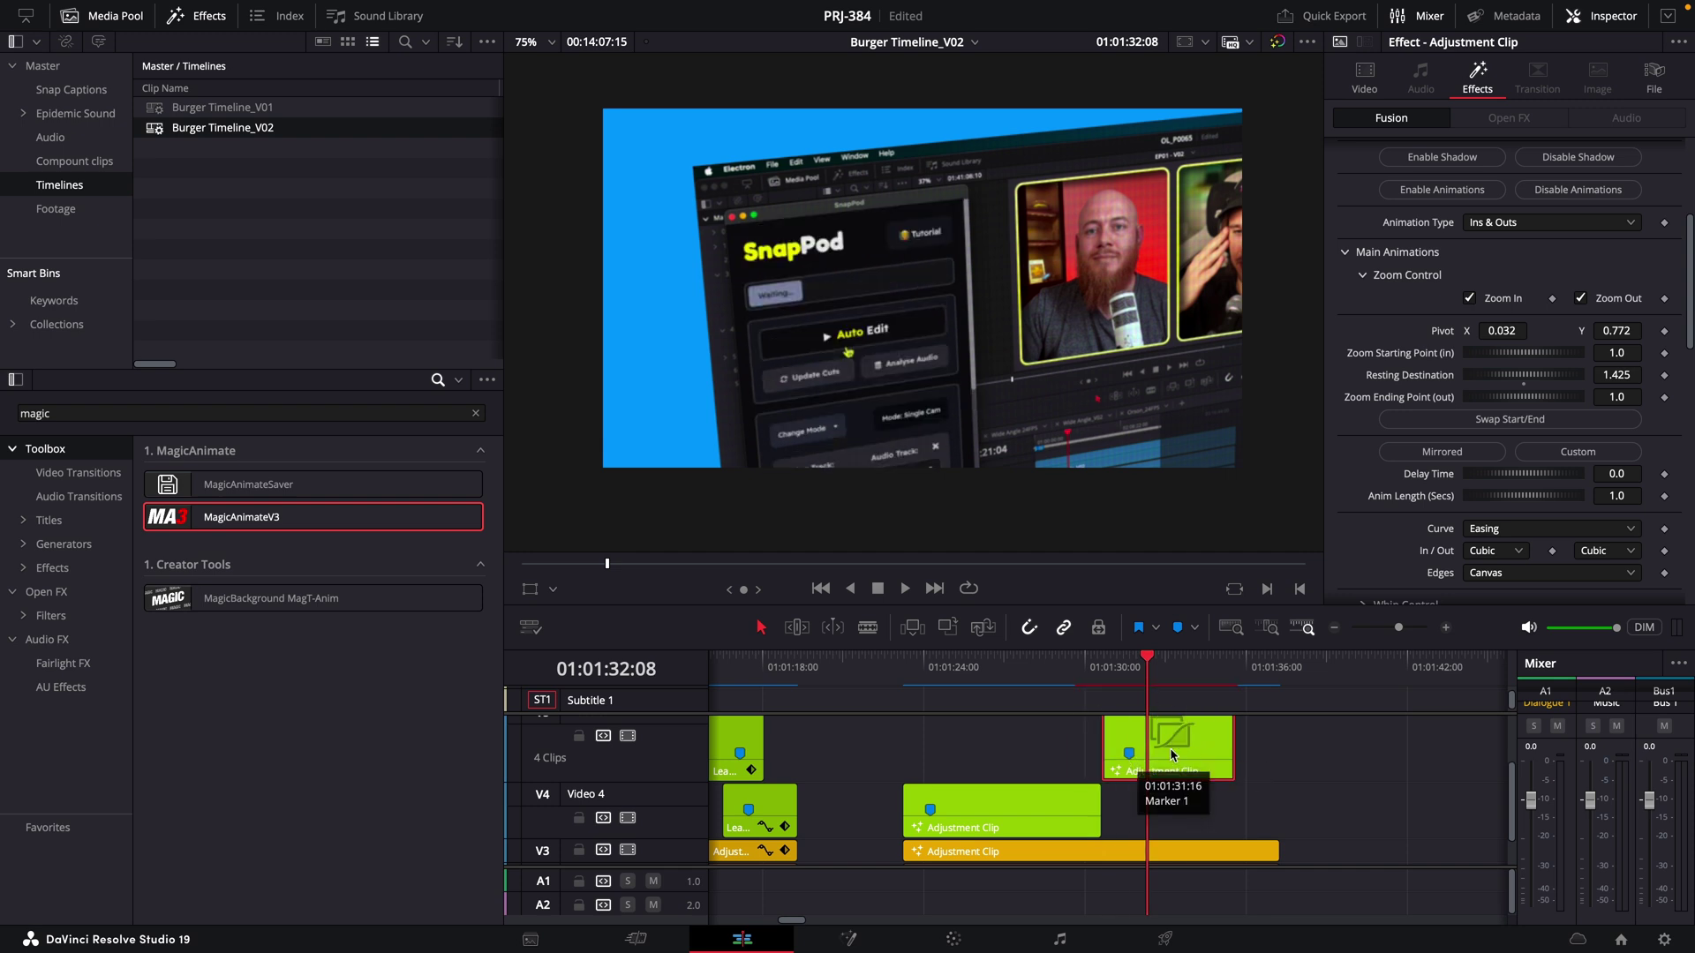
scroll(1225, 750, "up", 3)
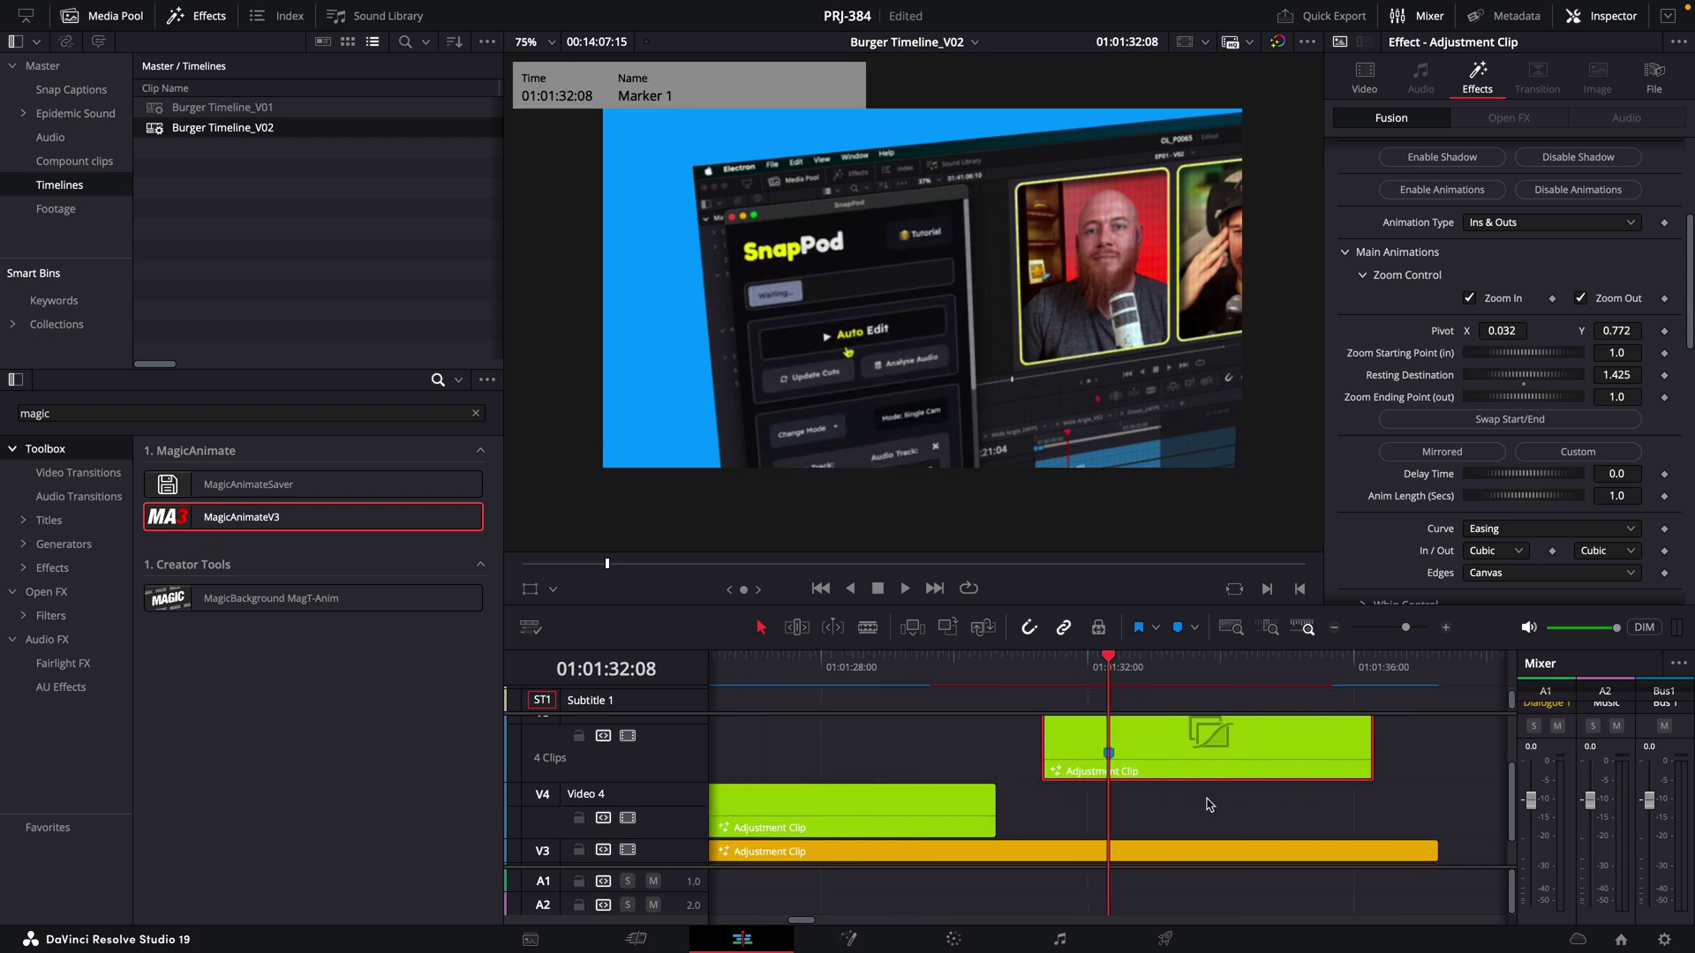
scroll(1210, 805, "up", 1)
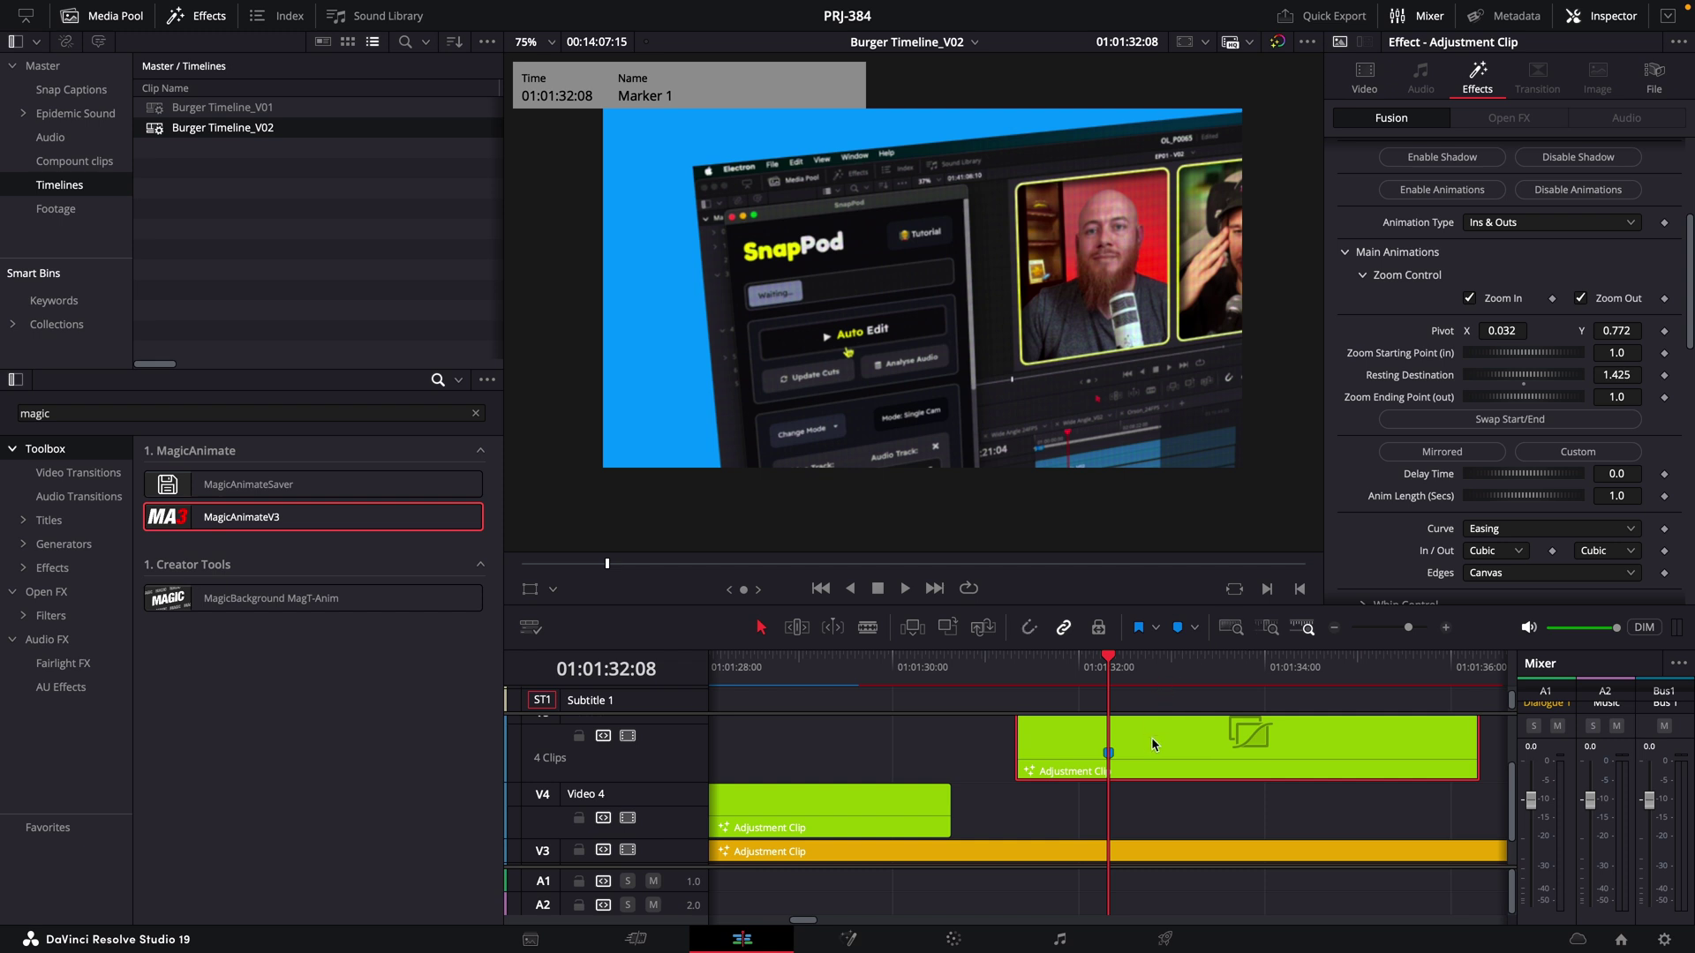
left_click_drag(1151, 744, 1162, 746)
- Extend the V4 Adjustment Clip by 01:22 to end at 01:01:32:08, then play to check timing
left_click_drag(945, 804, 1121, 807)
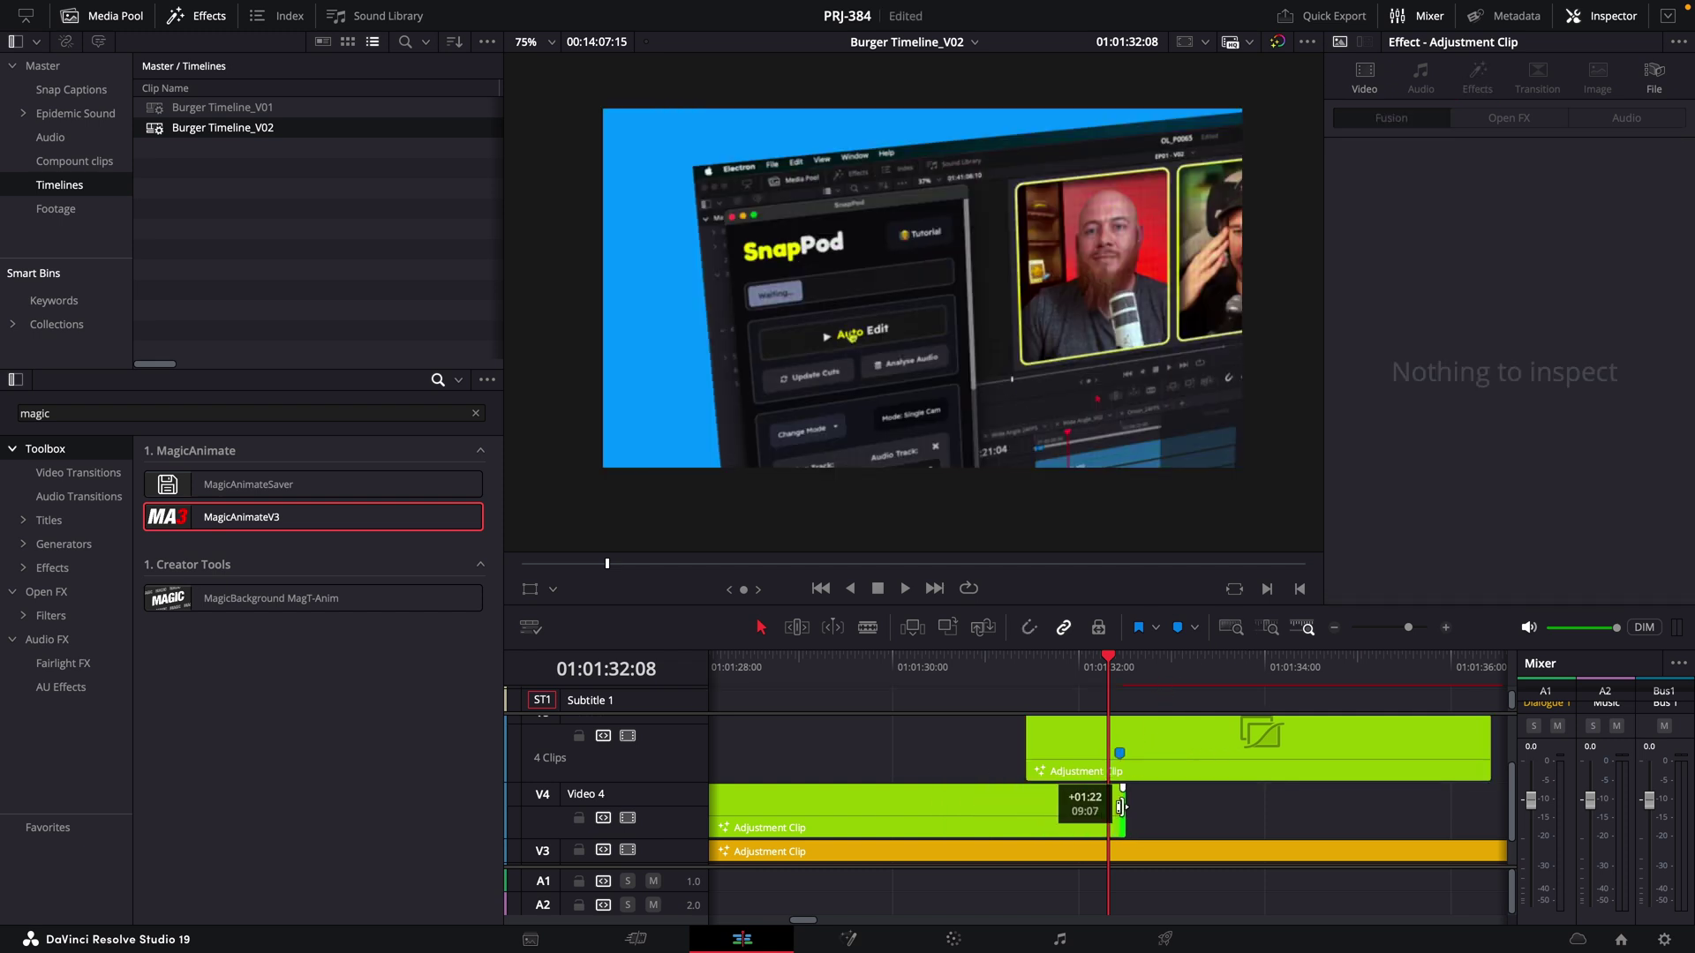
scroll(1015, 784, "down", 2)
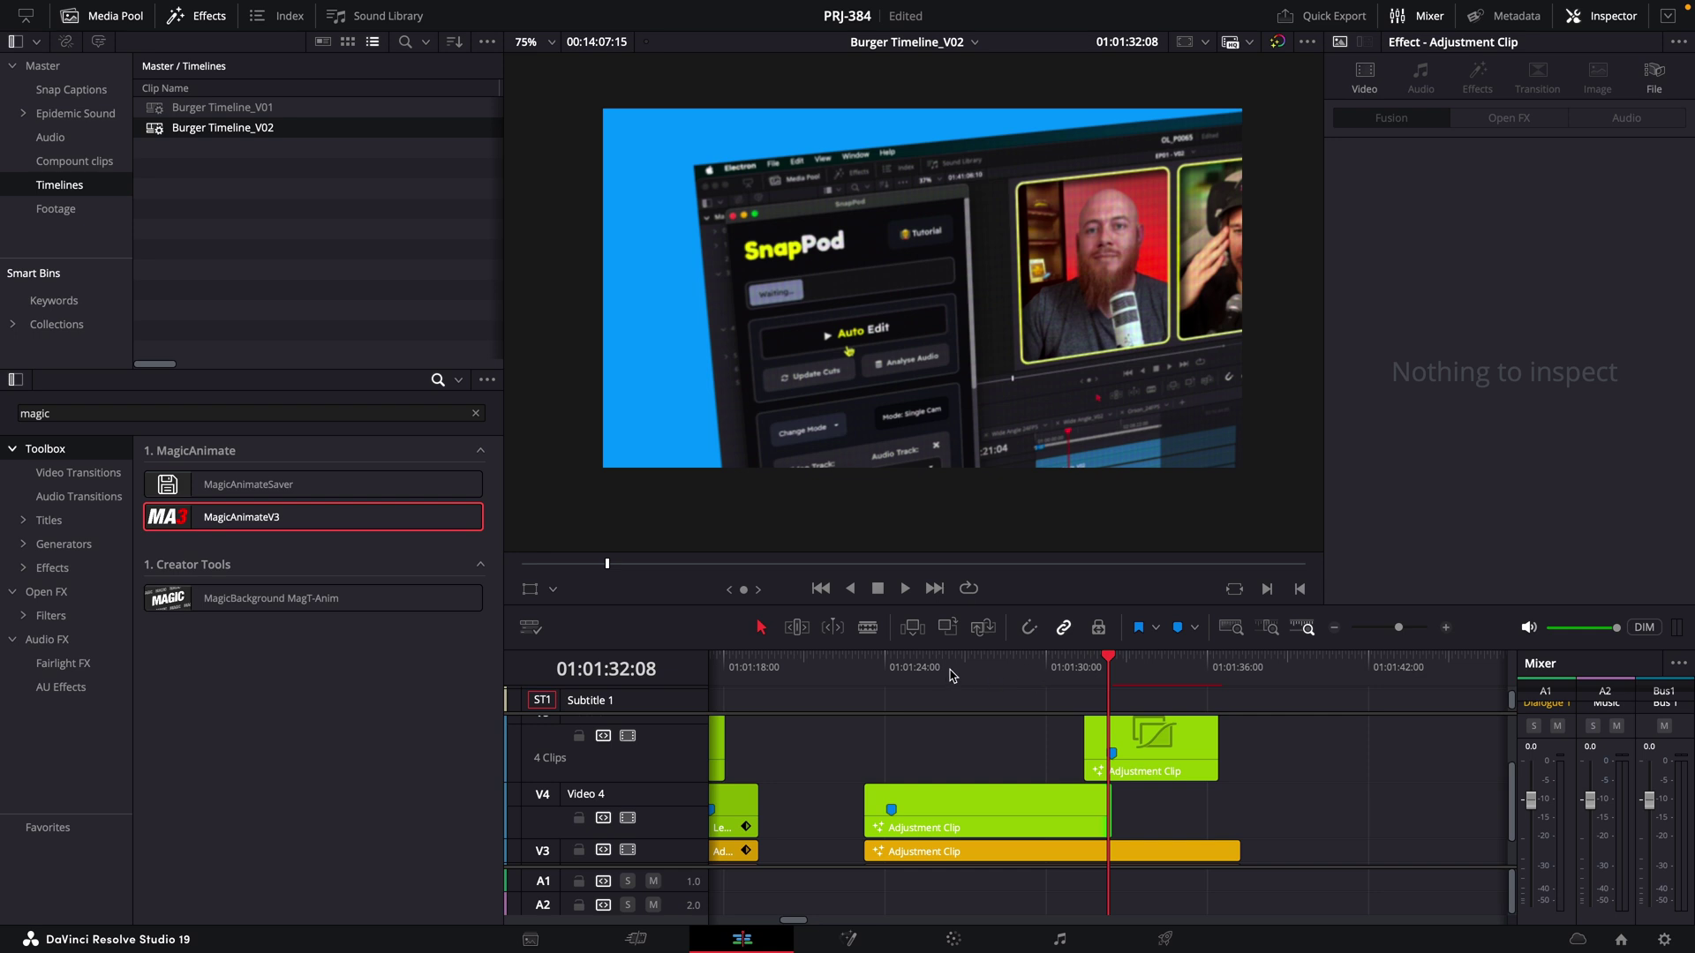
key("space")
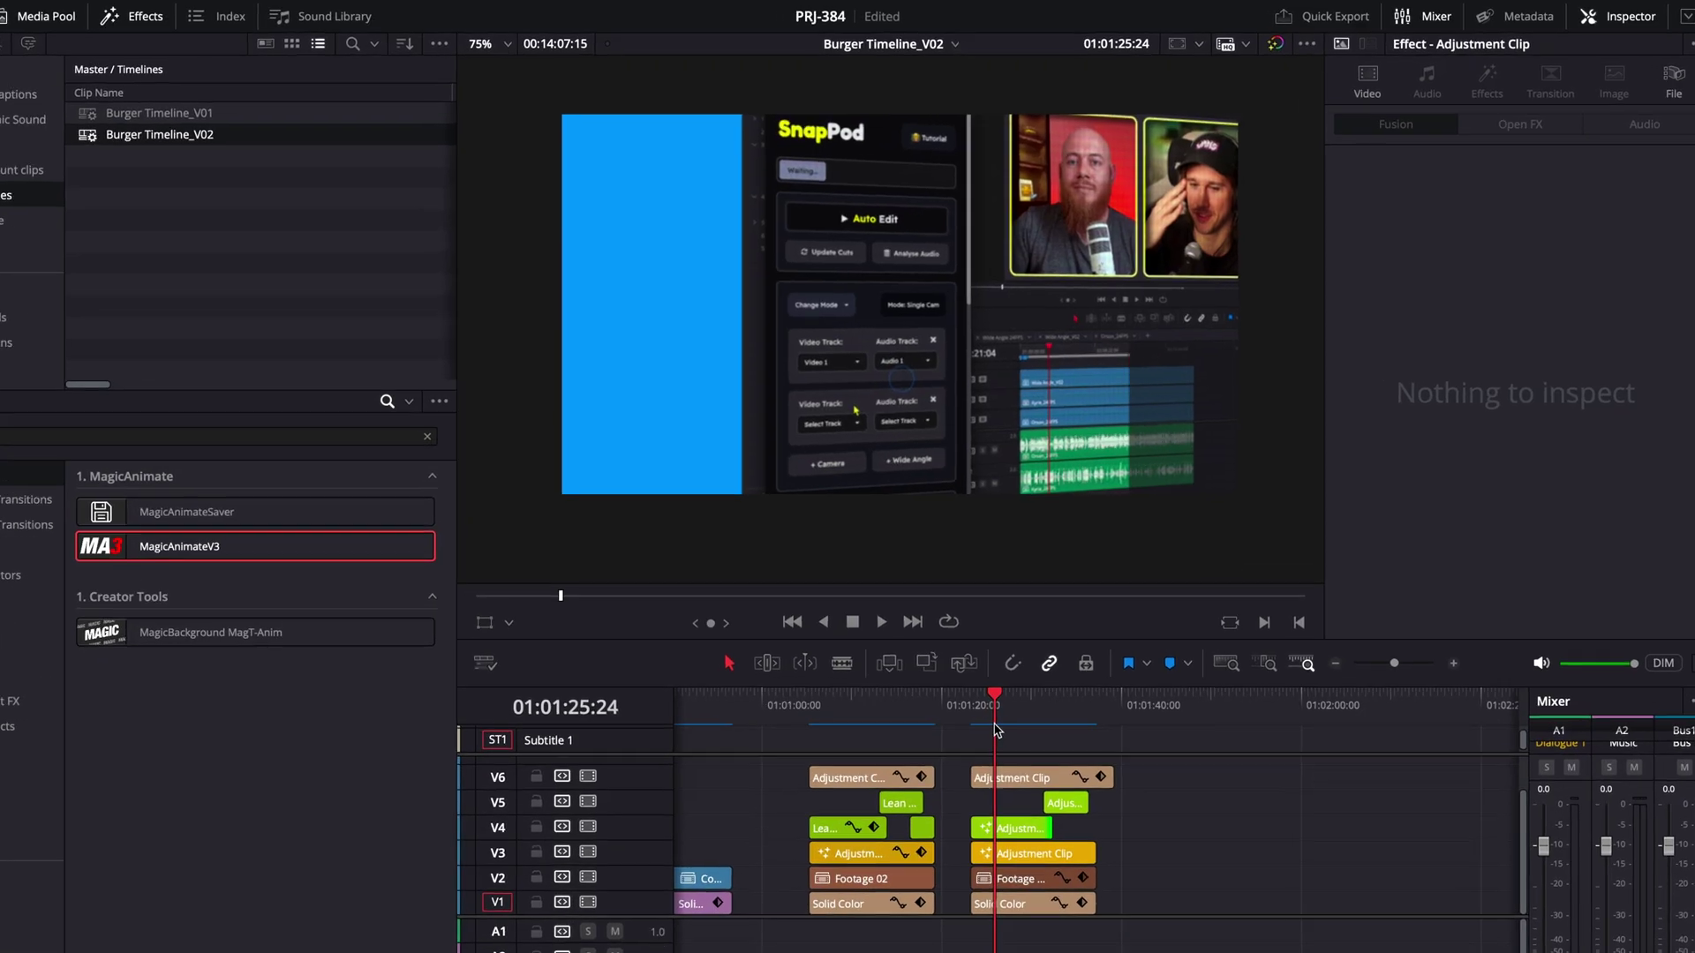
- Set Burger Timeline_V02's Timeline Resolution to 3840 x 2160 Ultra HD in Timeline Settings
scroll(843, 367, "up", 5)
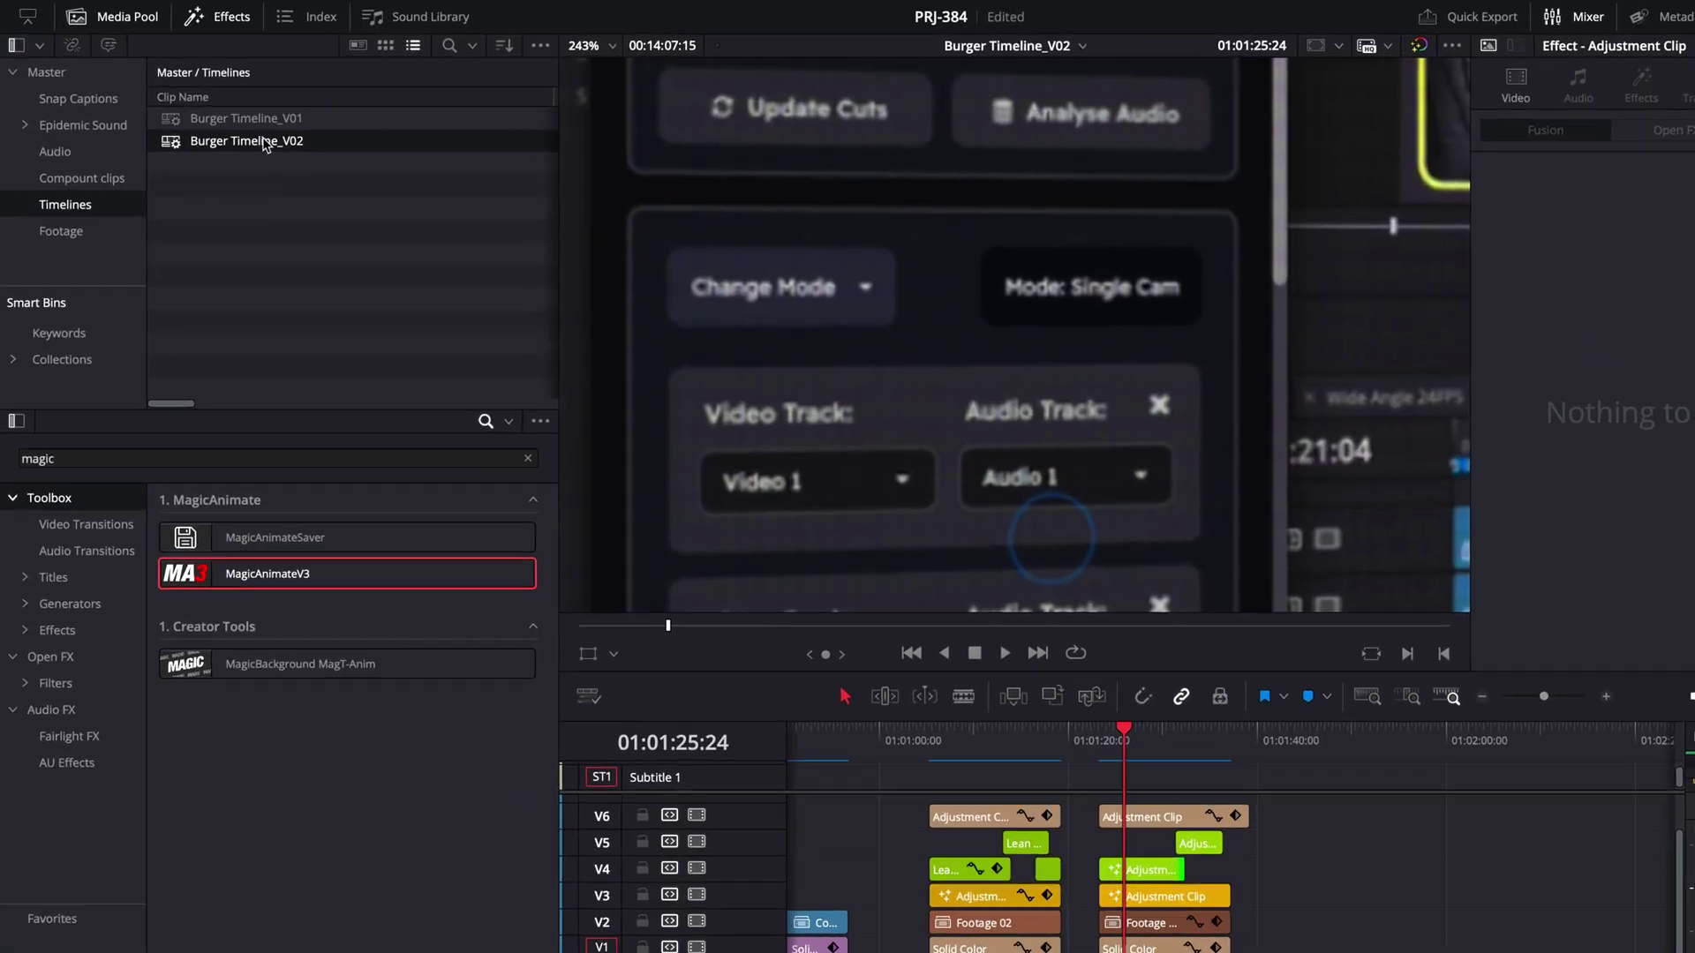
right_click(234, 129)
mouse_move(405, 171)
left_click(712, 166)
left_click(1052, 465)
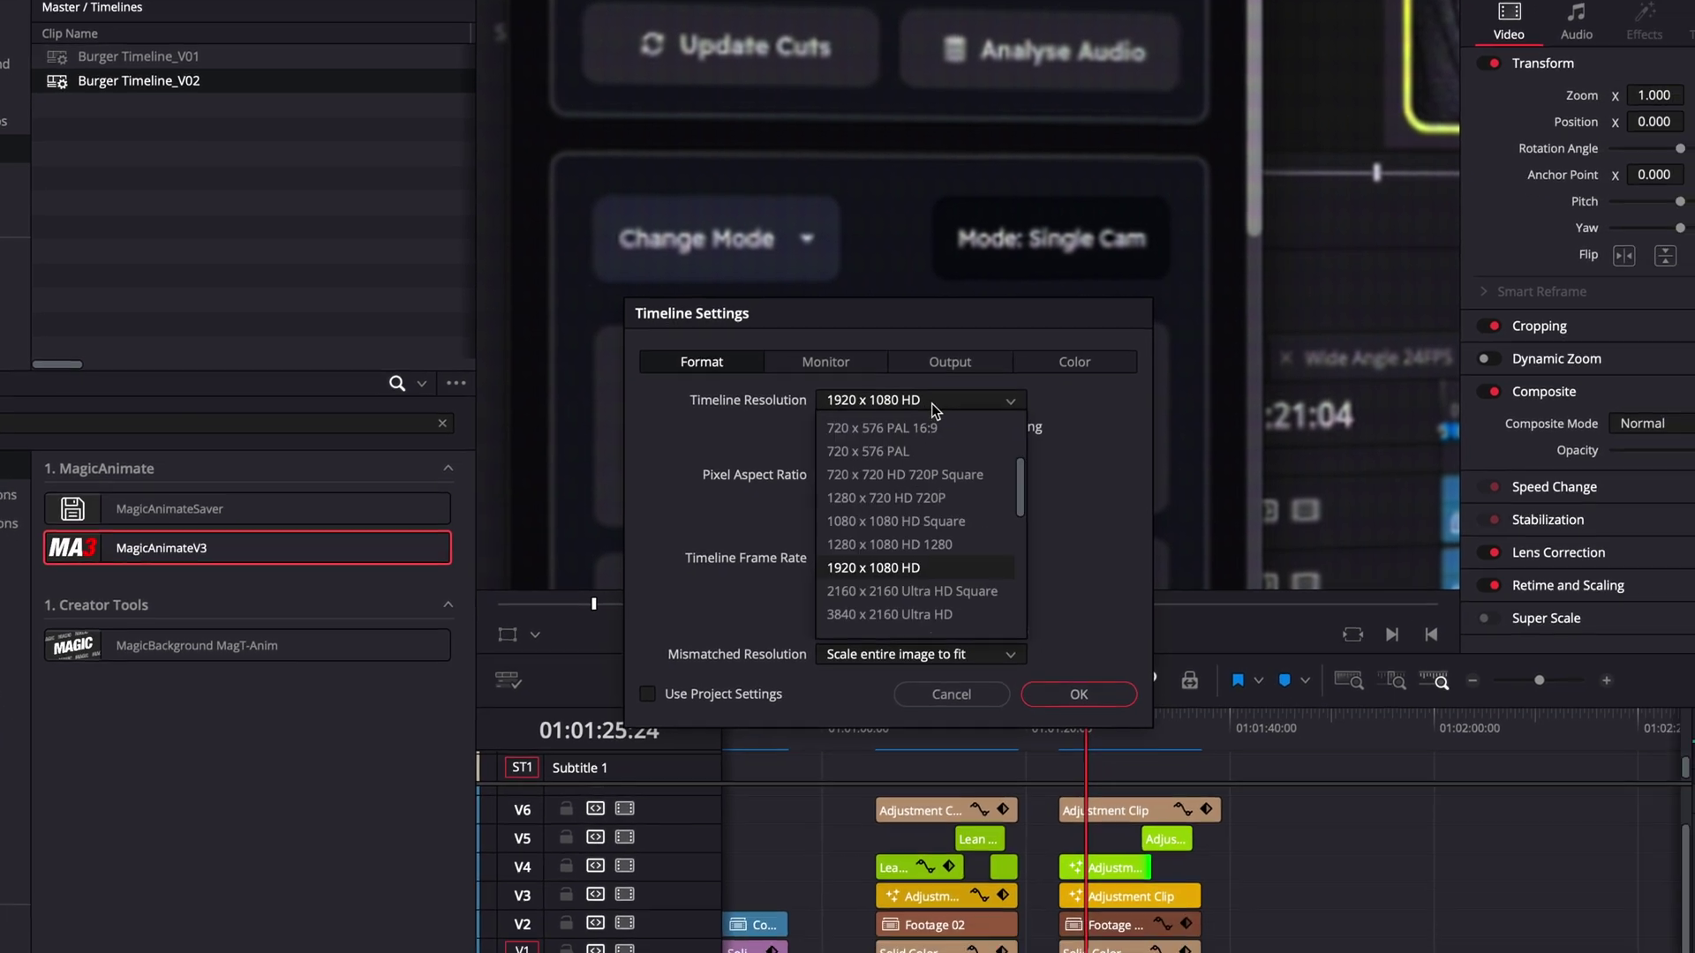
left_click(1130, 681)
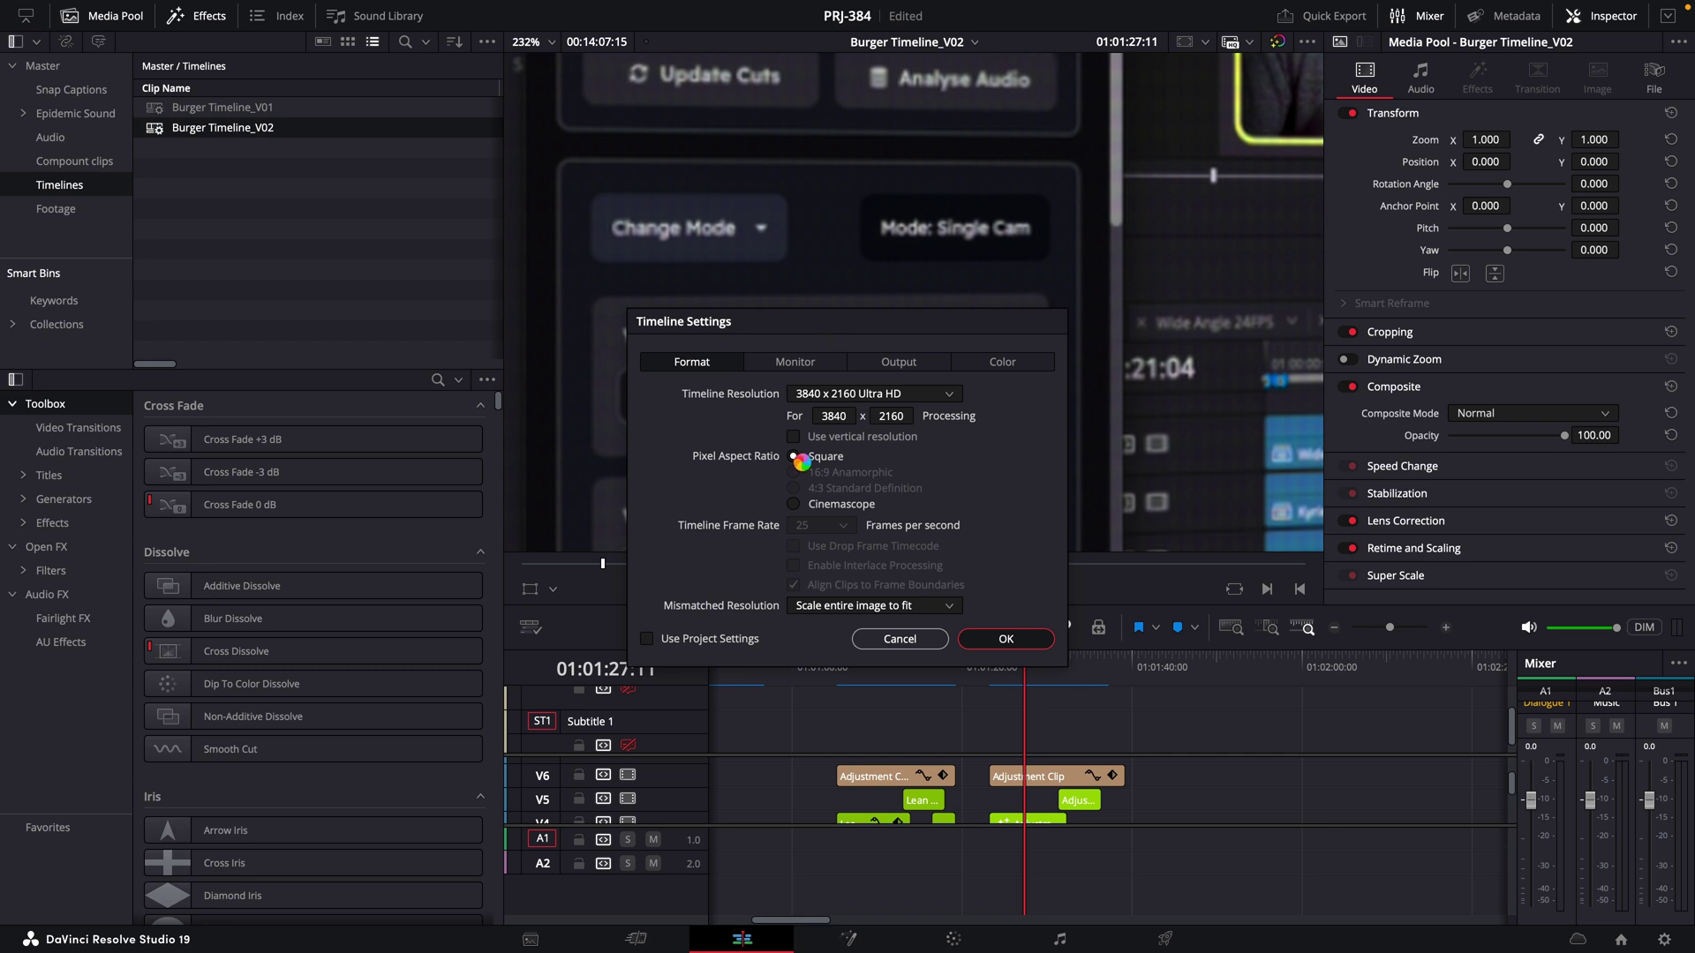
- Force Quit the frozen Resolve from the Dock, relaunch it, and browse the Project Manager's project list
right_click(788, 927)
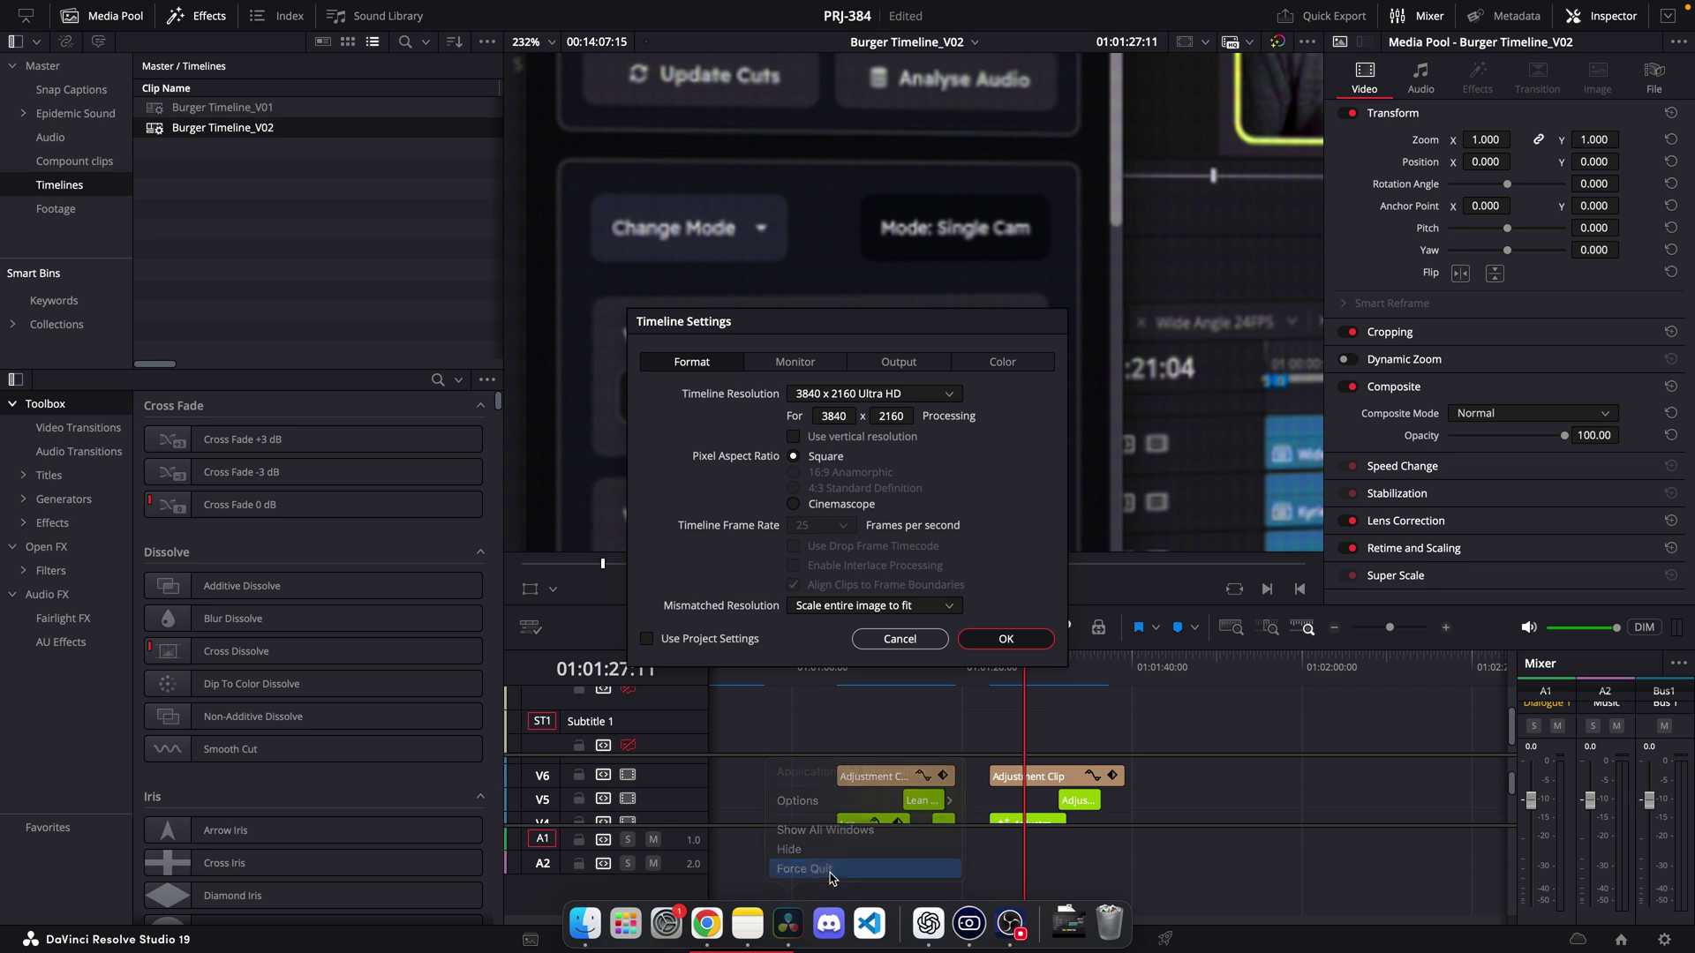
left_click(827, 872)
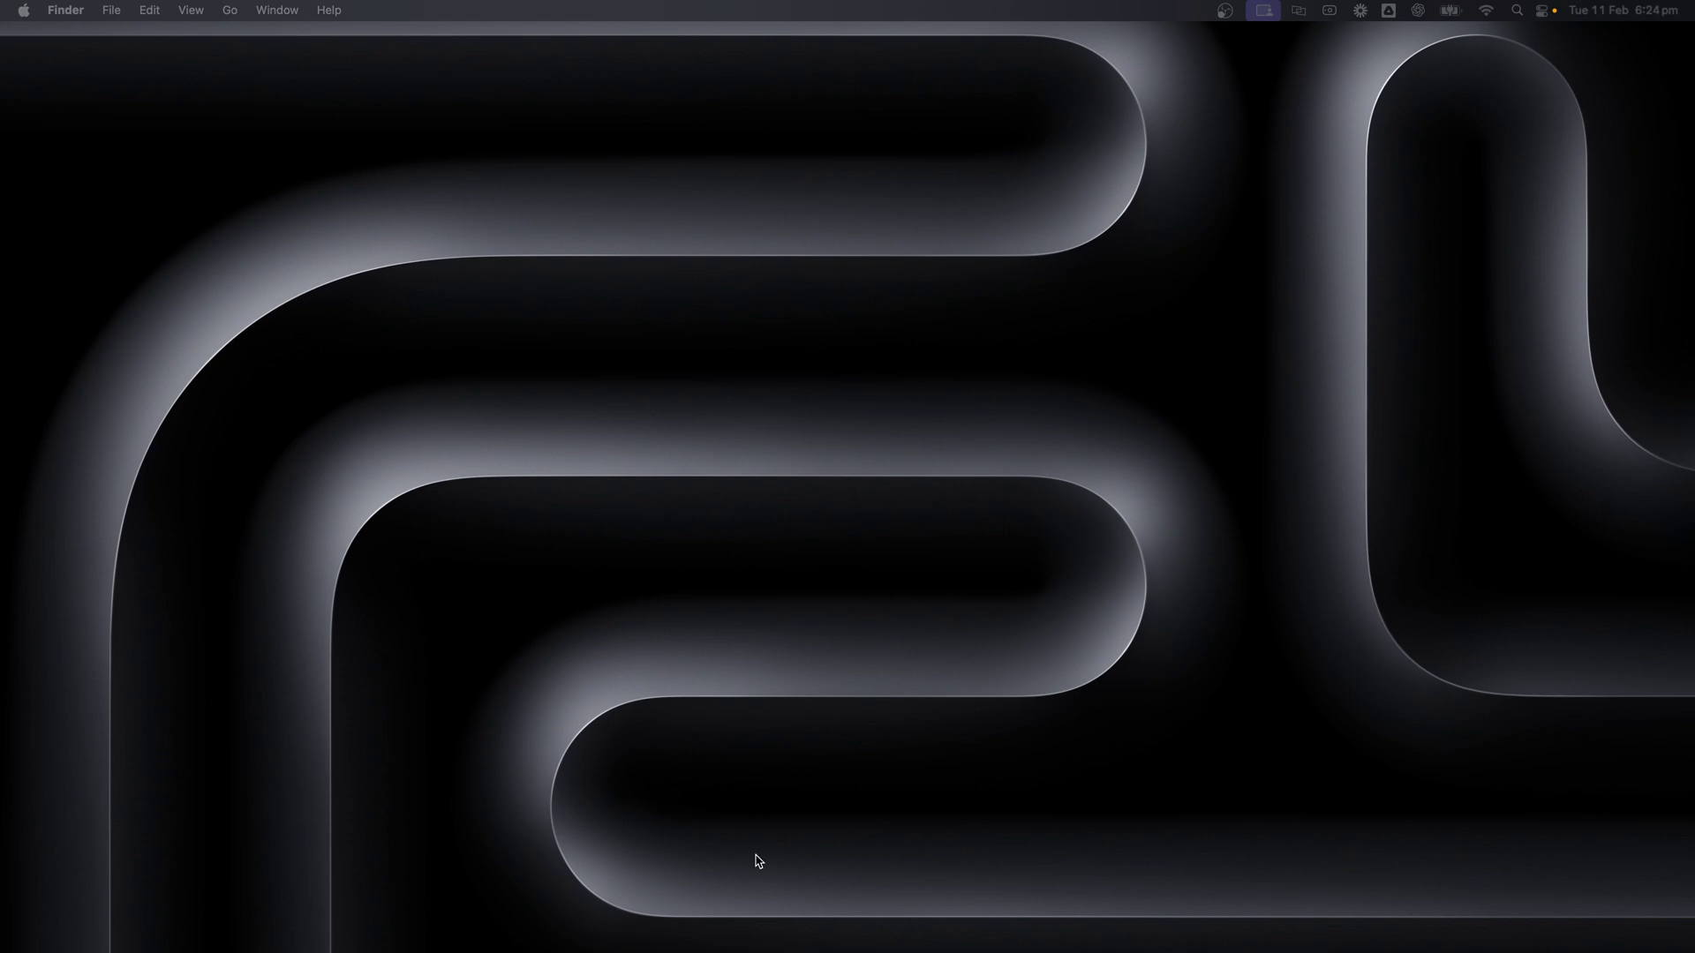
mouse_move(725, 931)
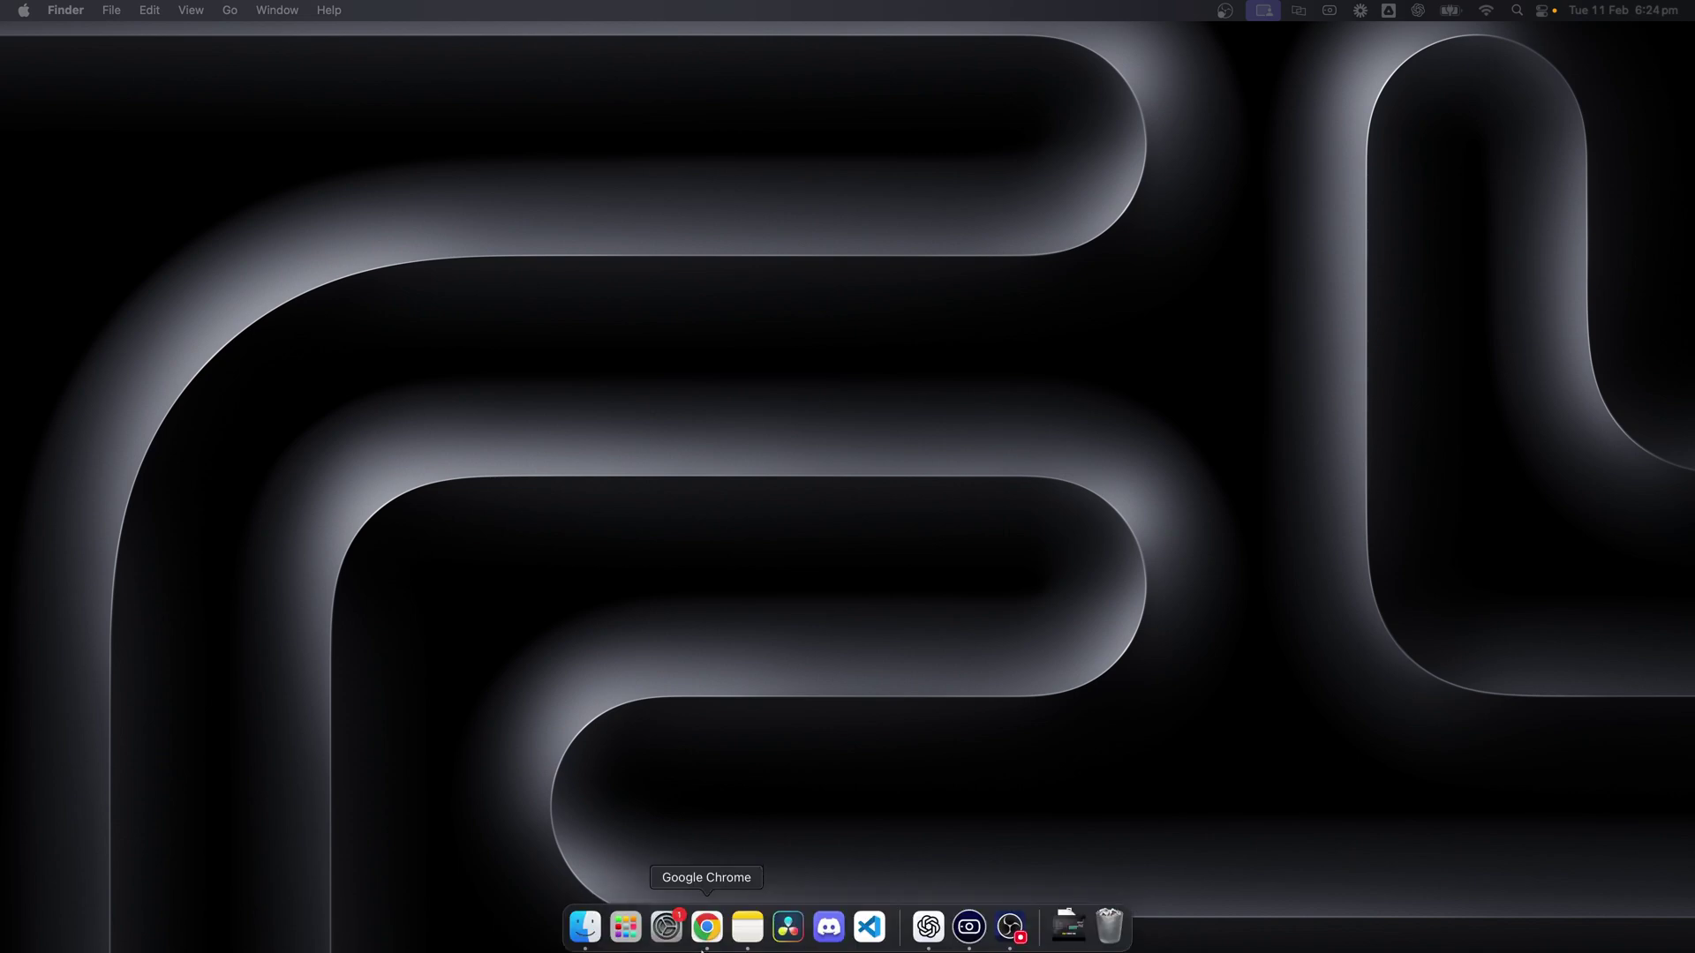
left_click(789, 916)
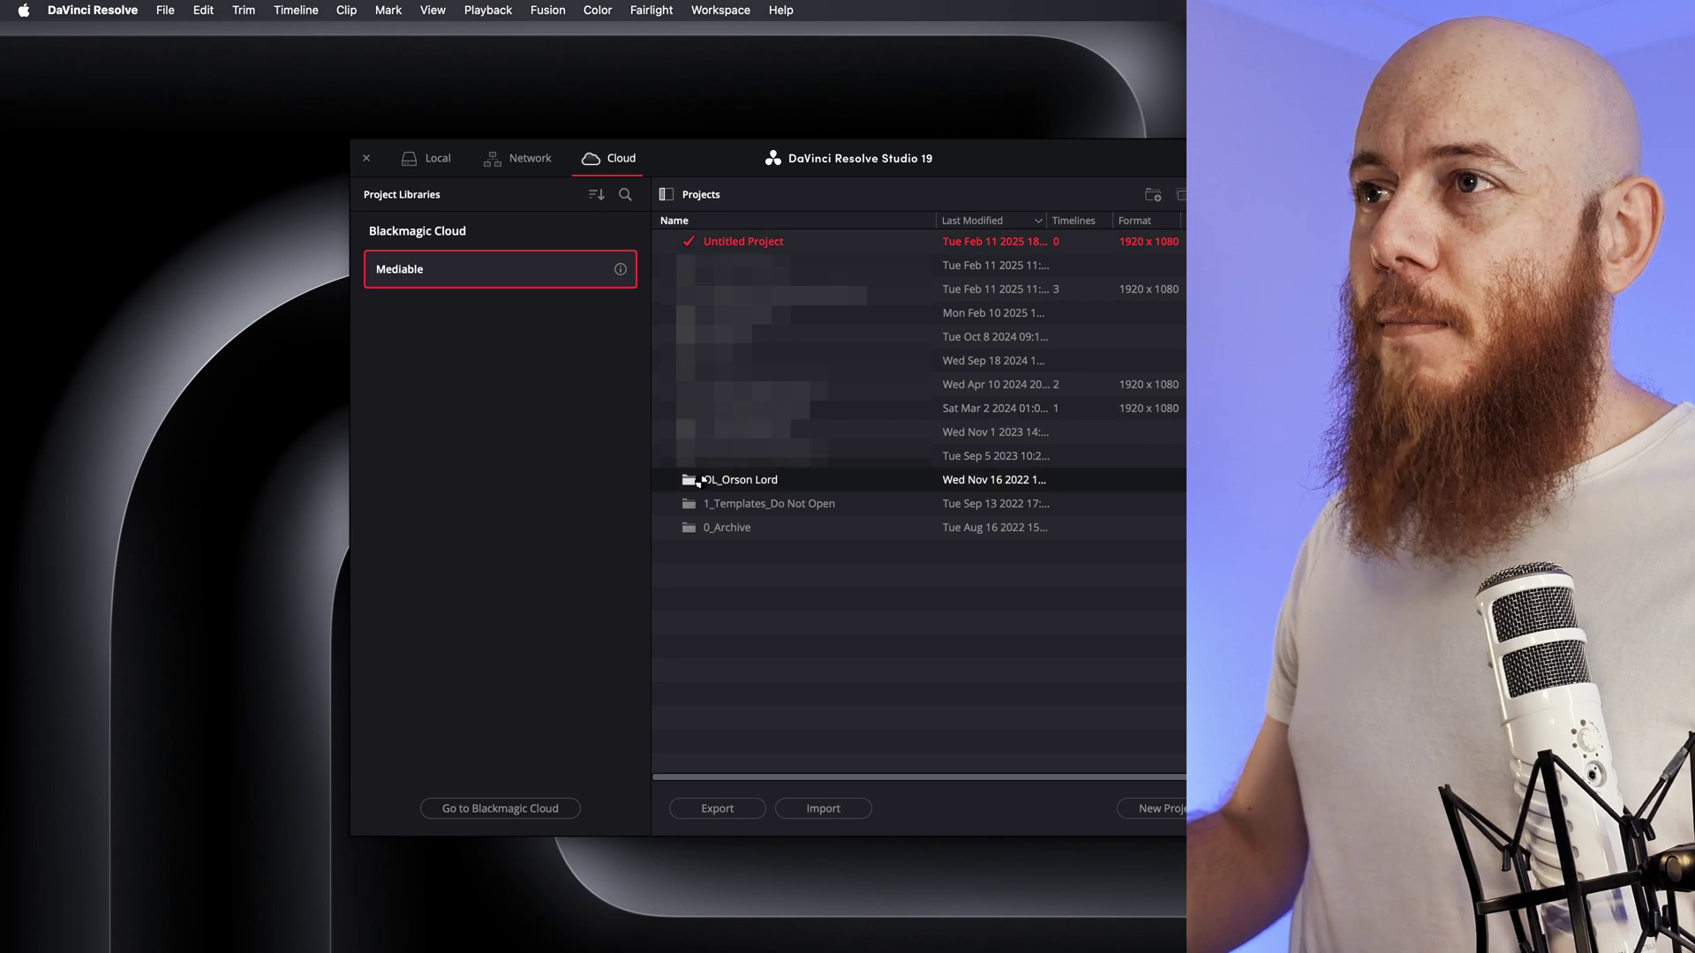
double_click(704, 481)
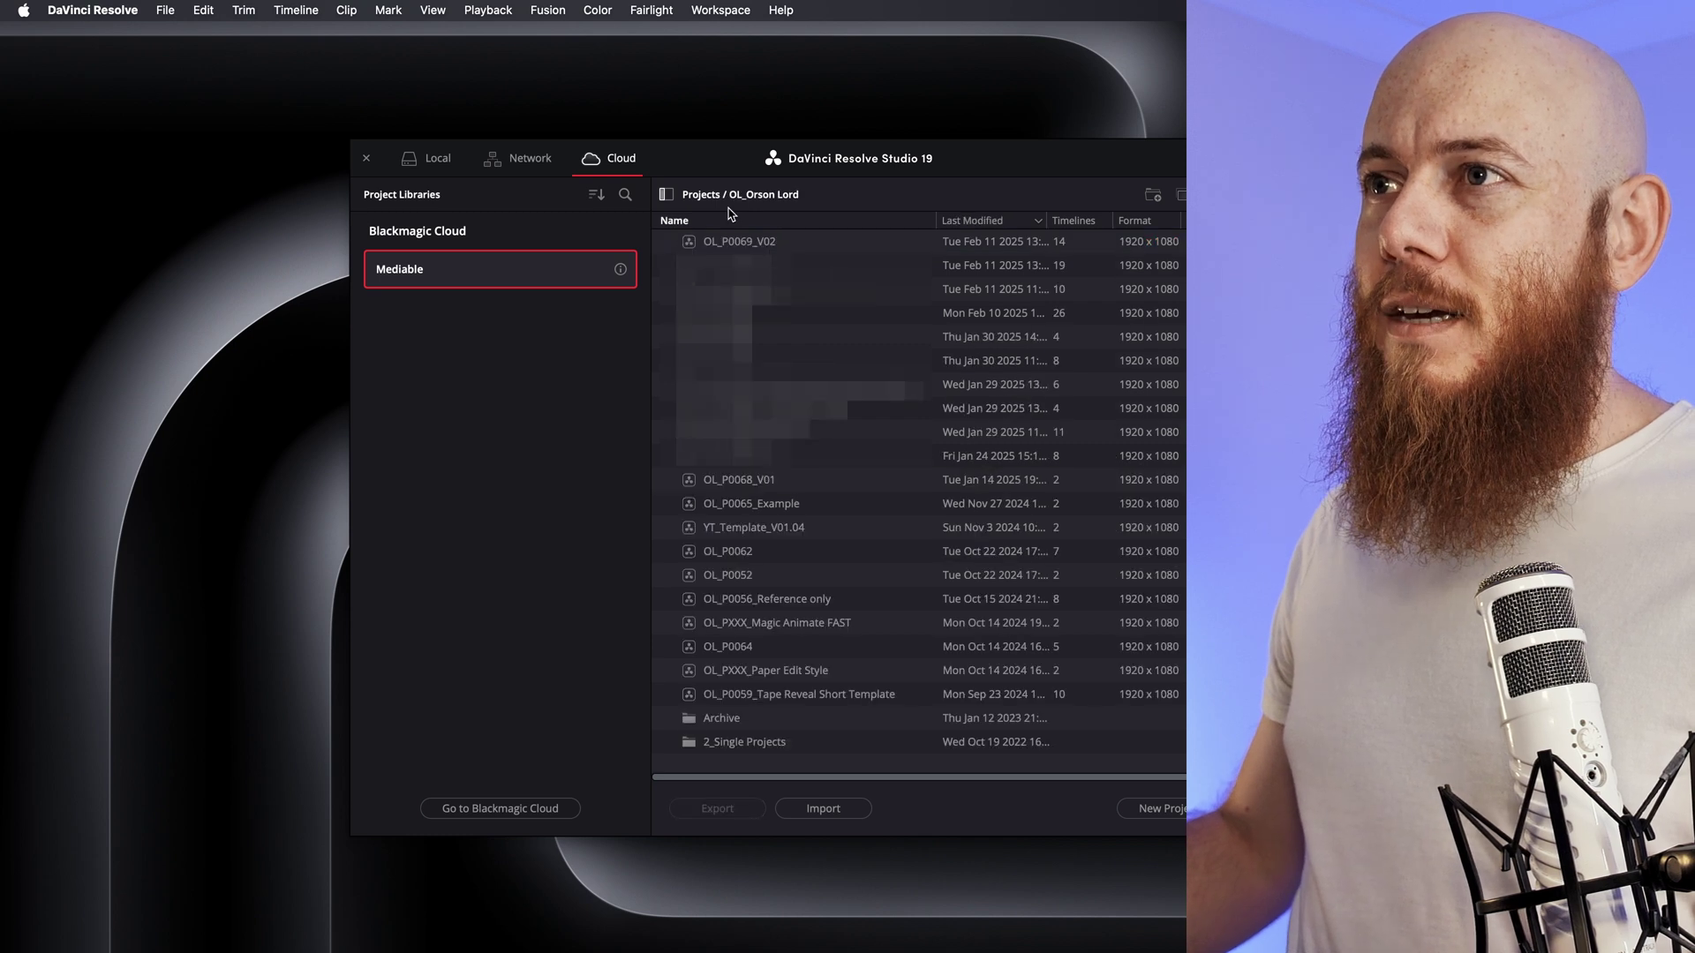
left_click(700, 194)
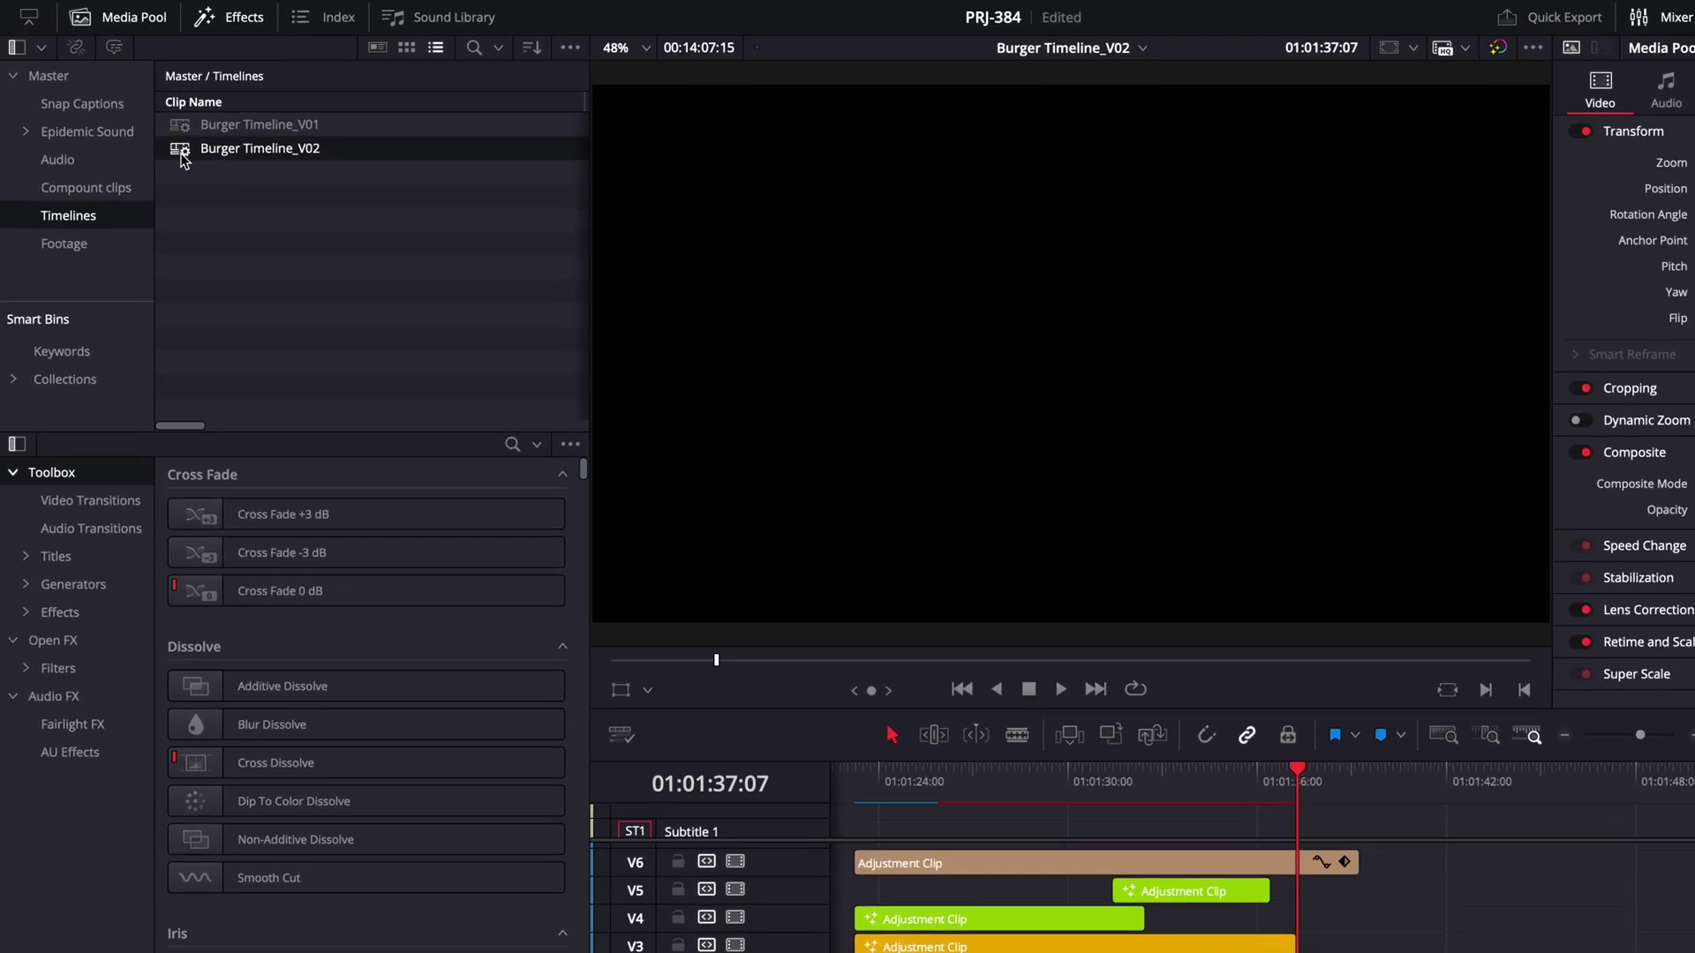
- Duplicate Burger Timeline_V02 and rename the copy Burger Timeline_V03
right_click(182, 154)
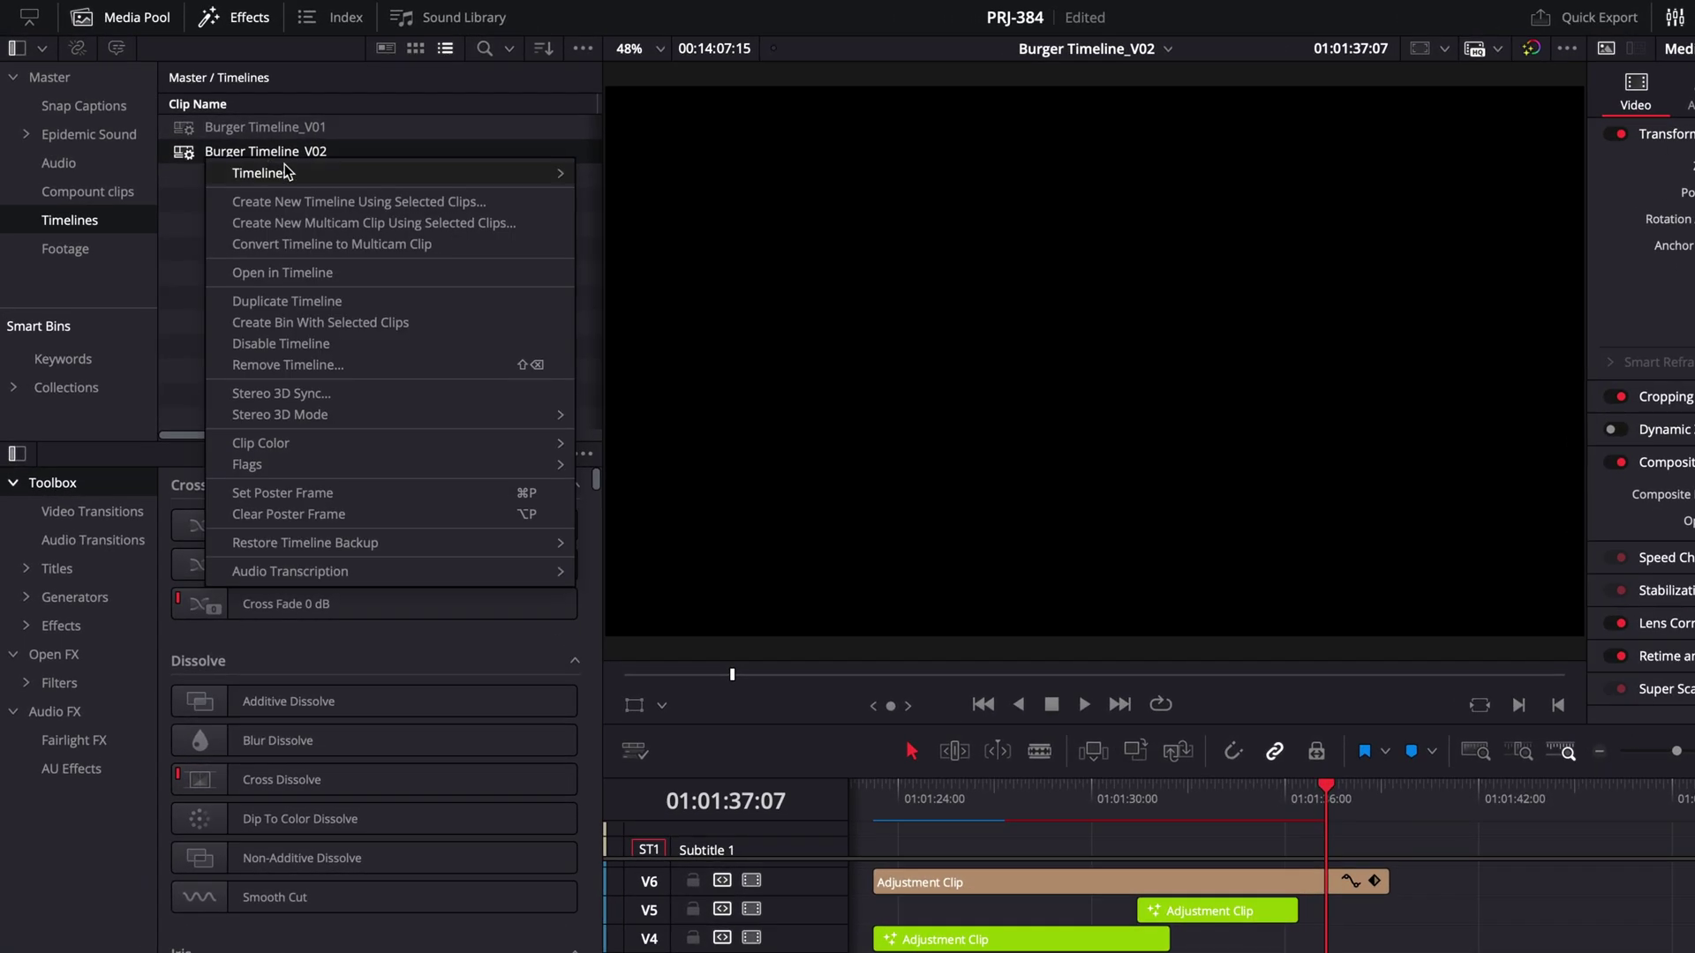
left_click(324, 198)
double_click(316, 177)
type("3")
key("Return")
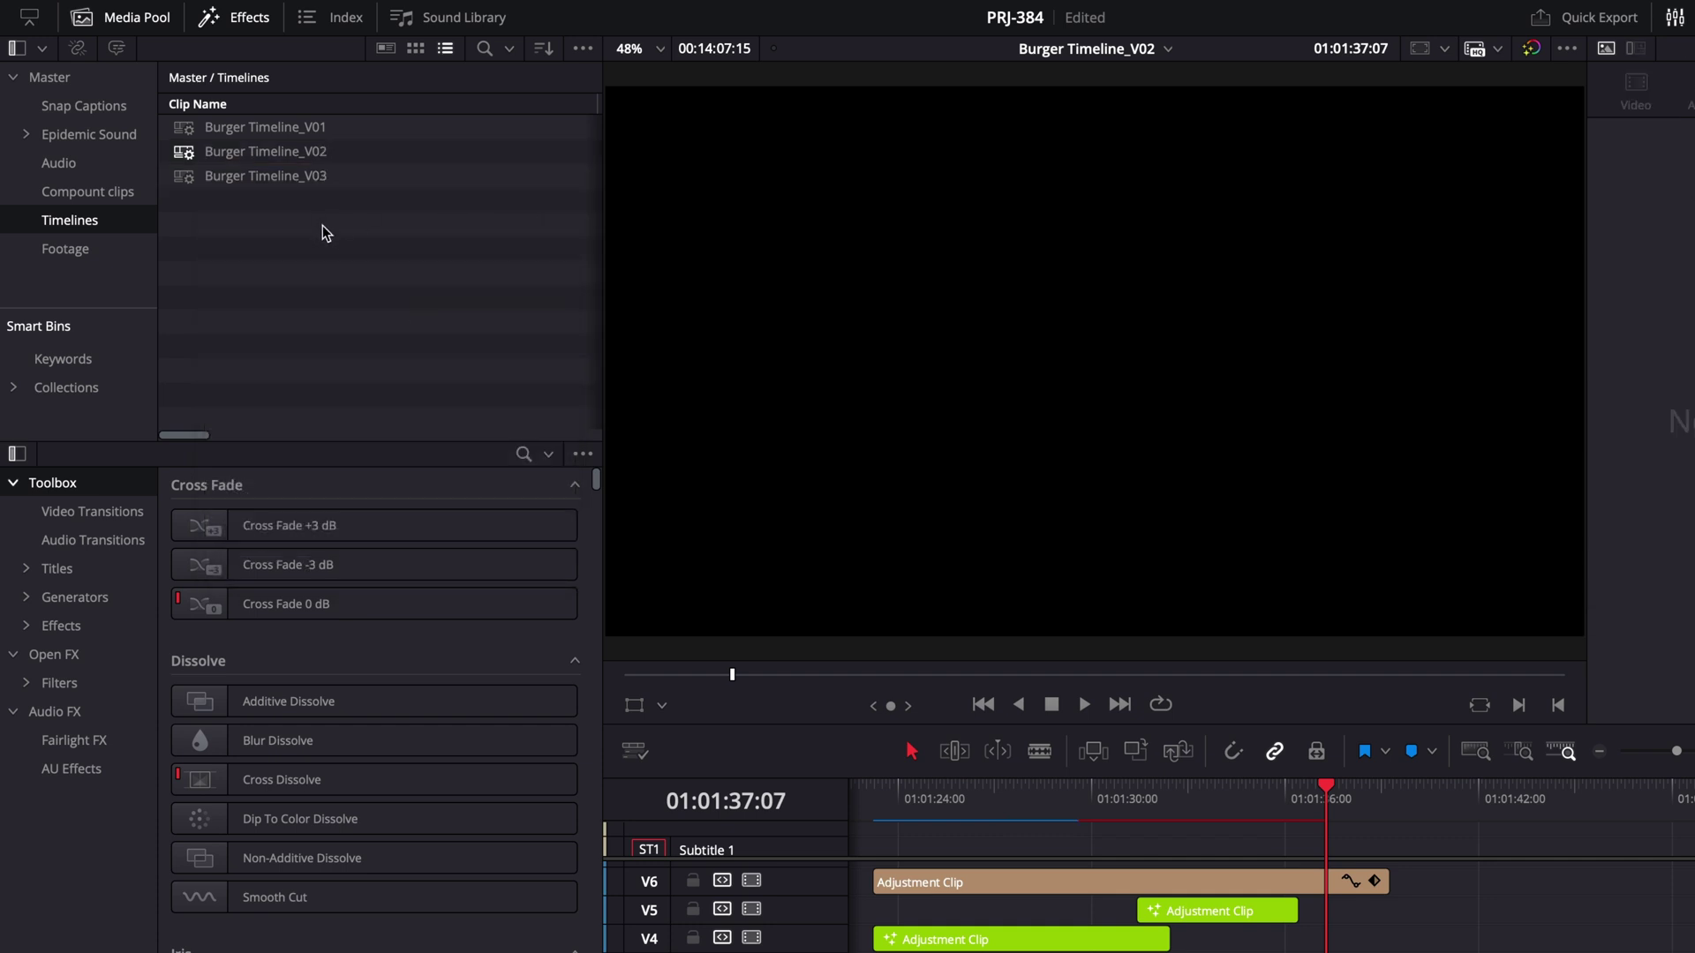
- Open Burger Timeline_V03 and delete all of its clips
double_click(178, 177)
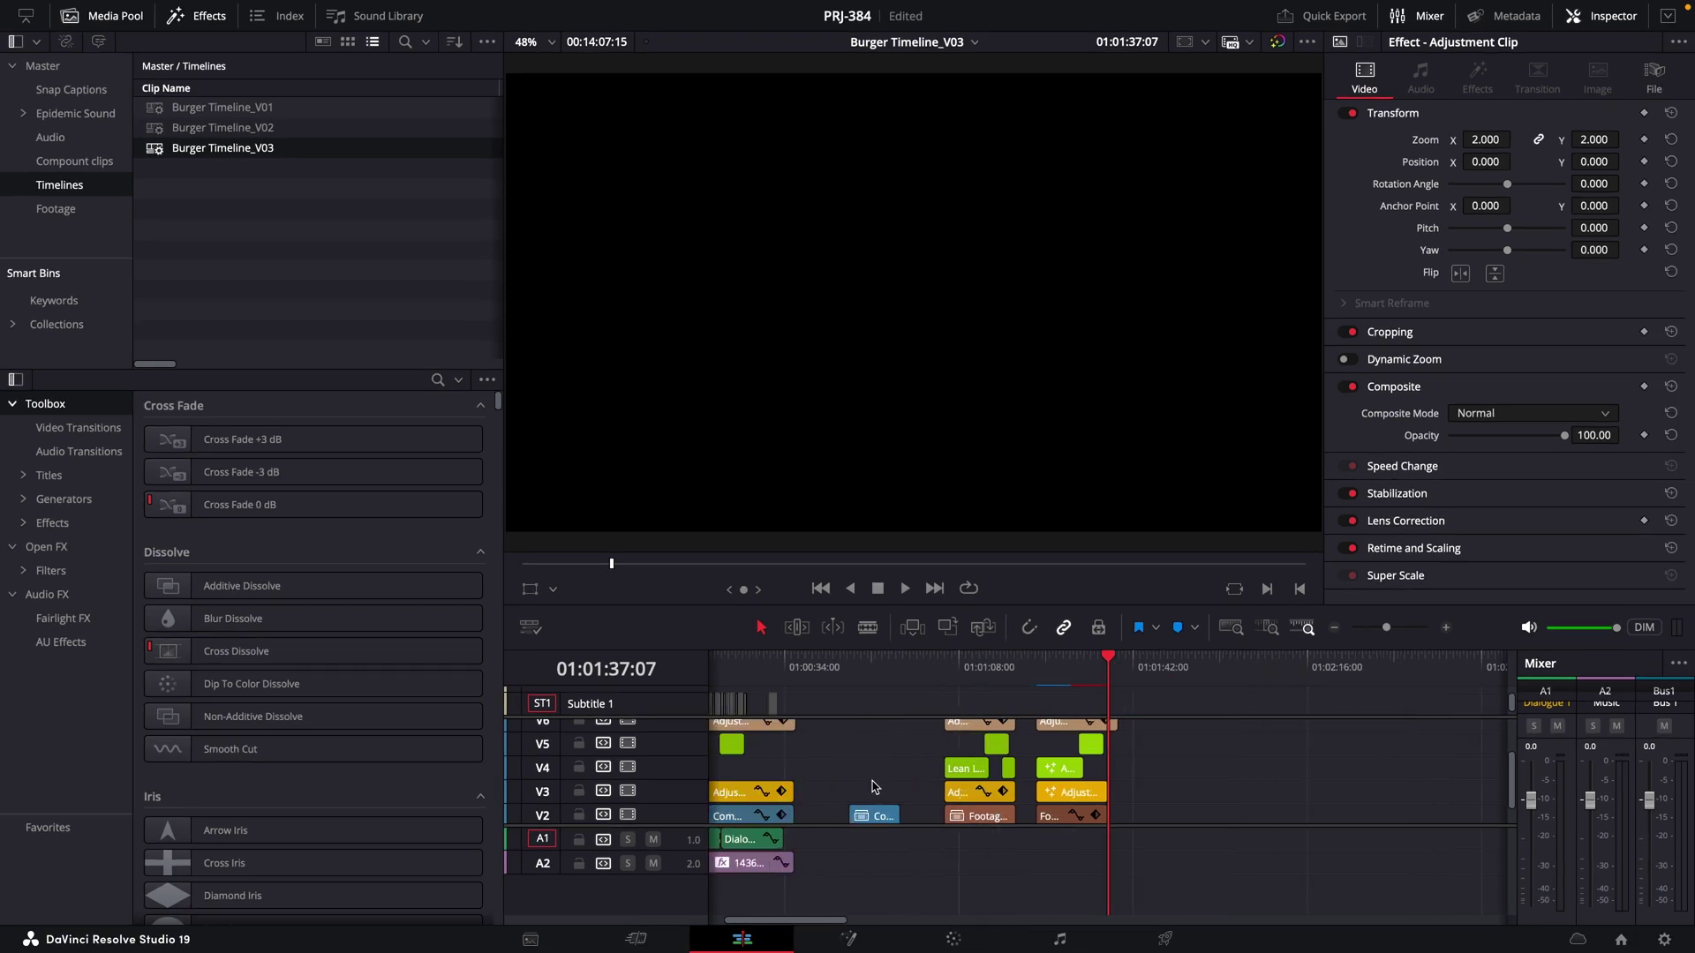
key("ctrl+a")
key("Delete")
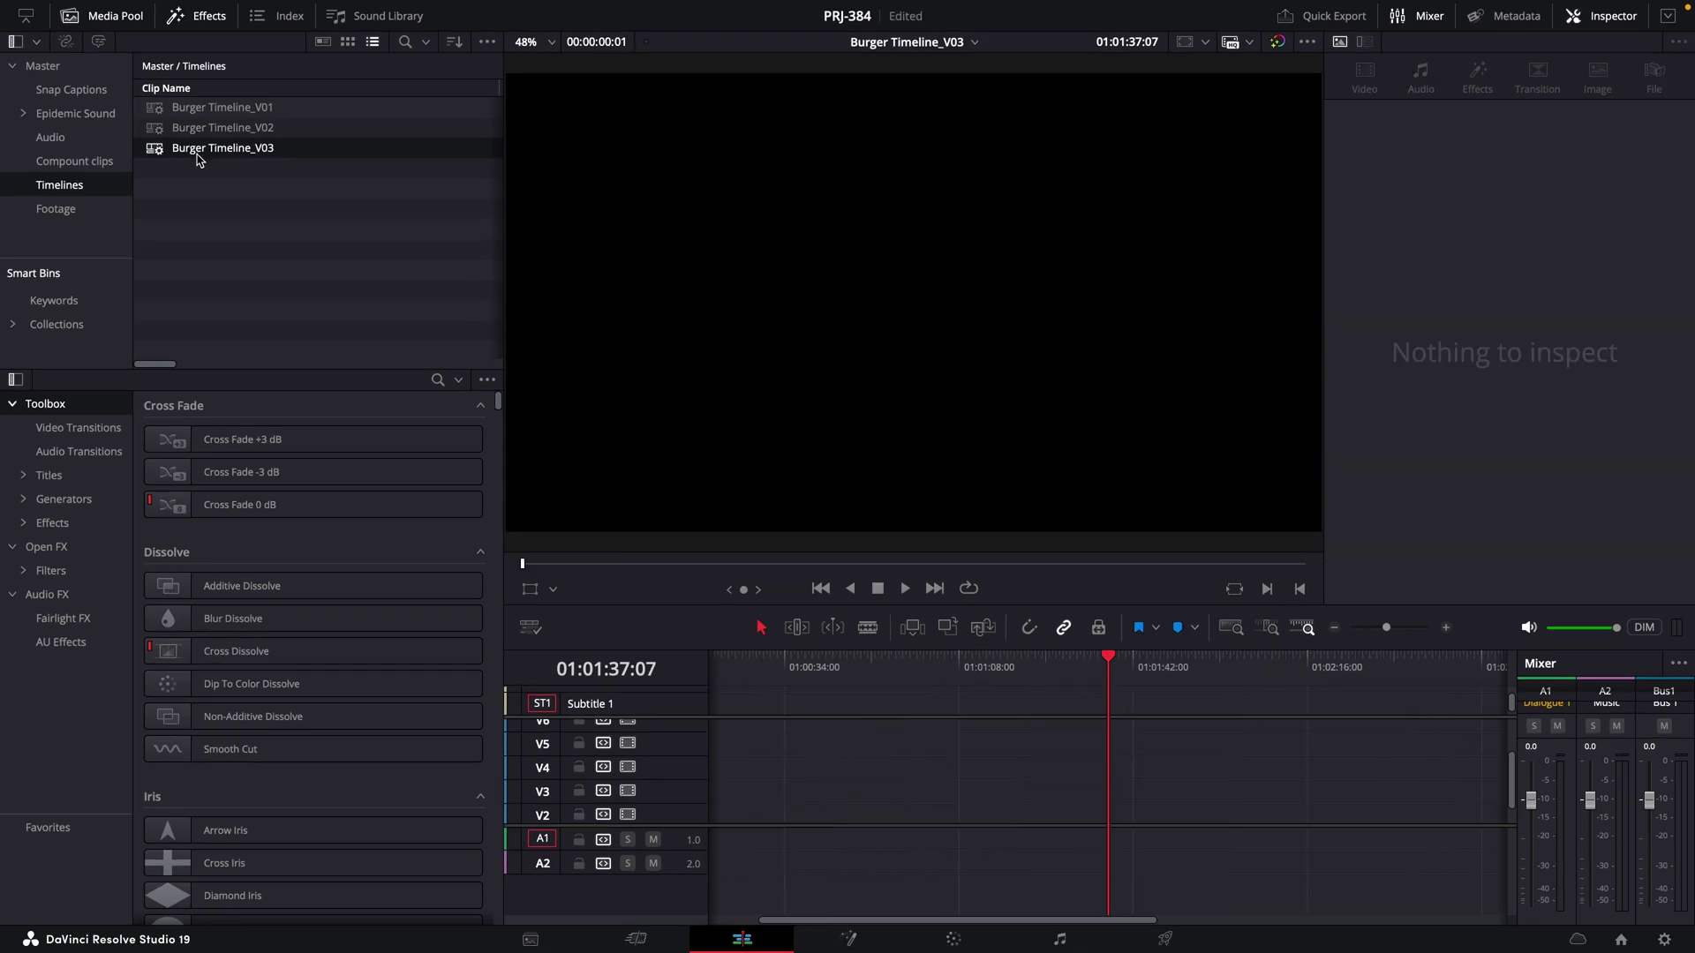
- Set Burger Timeline_V03's Timeline Resolution to 3840 x 2160 Ultra HD
right_click(197, 157)
mouse_move(248, 168)
left_click(586, 168)
left_click(885, 402)
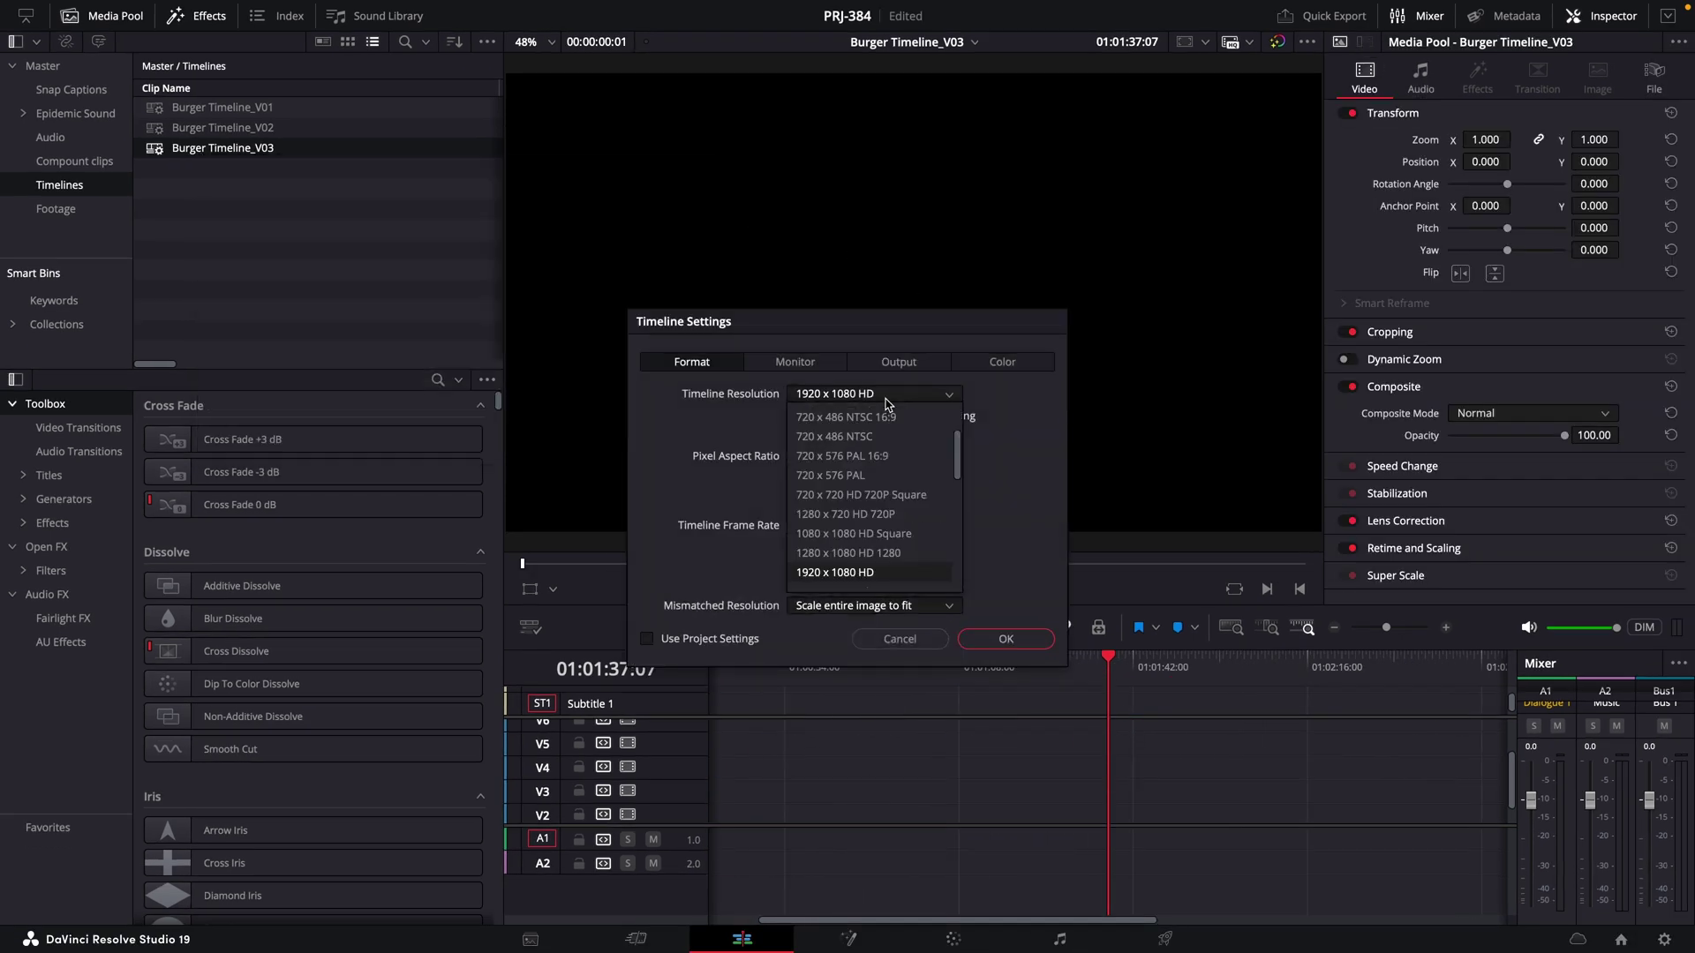
scroll(866, 534, "down", 3)
left_click(851, 565)
left_click(1003, 638)
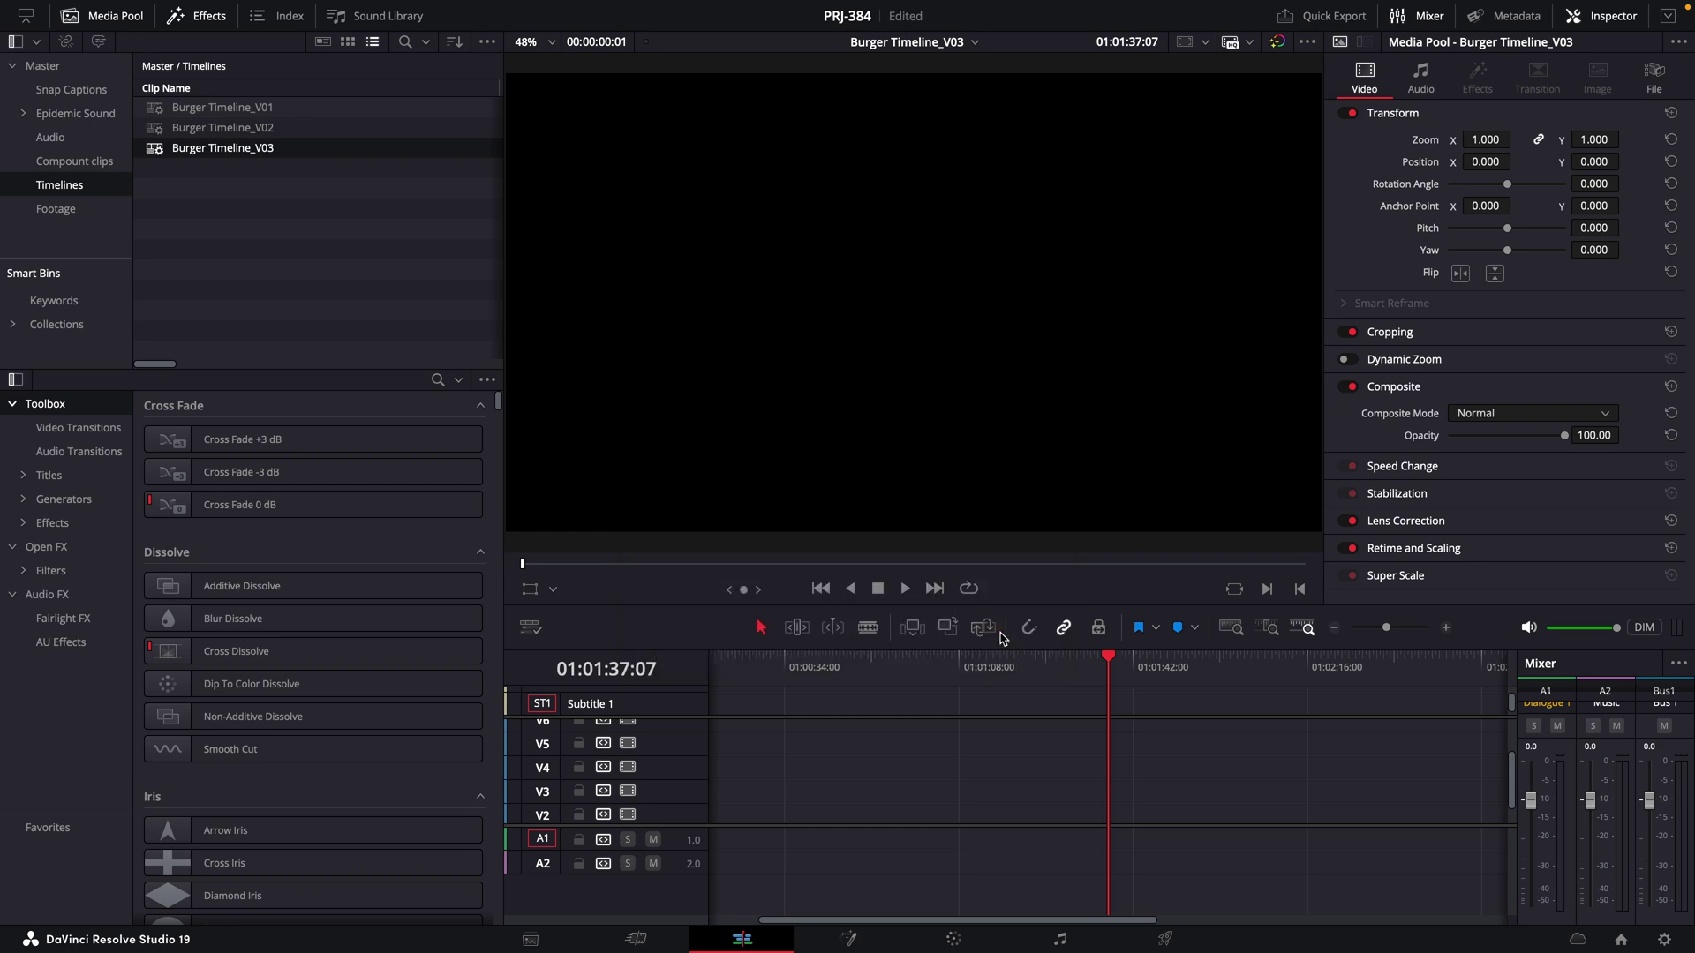
- Paste Burger Timeline_V02's copied clips into the empty Burger Timeline_V03
double_click(147, 131)
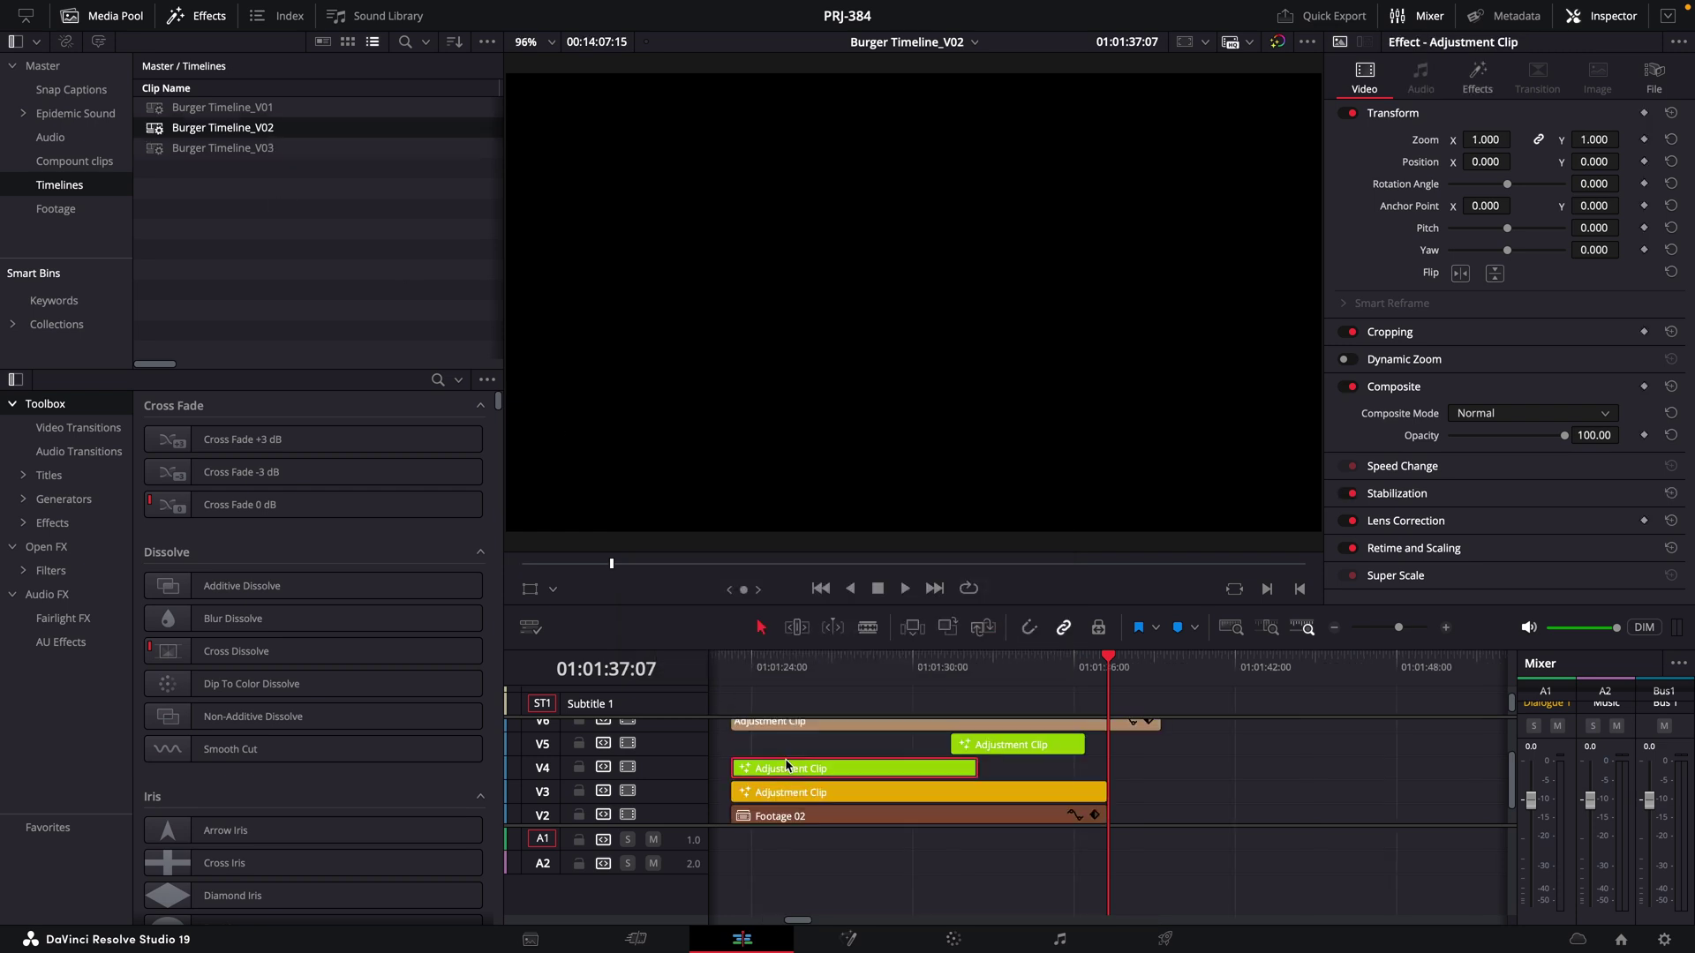
double_click(158, 150)
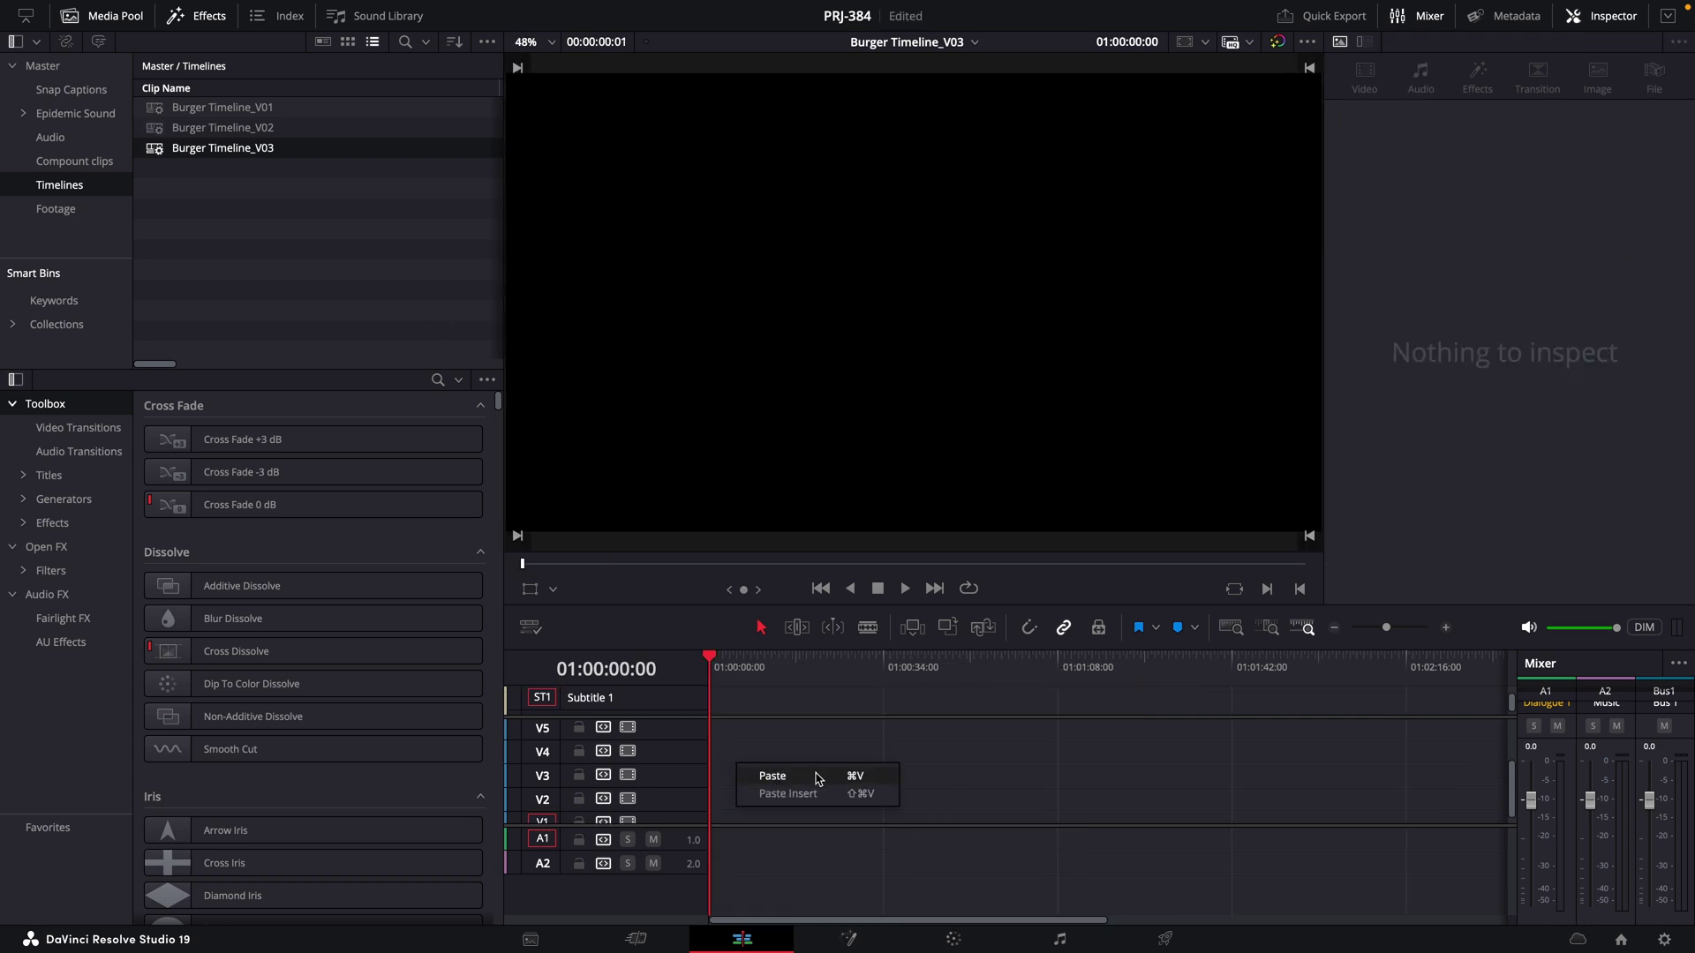
left_click(772, 776)
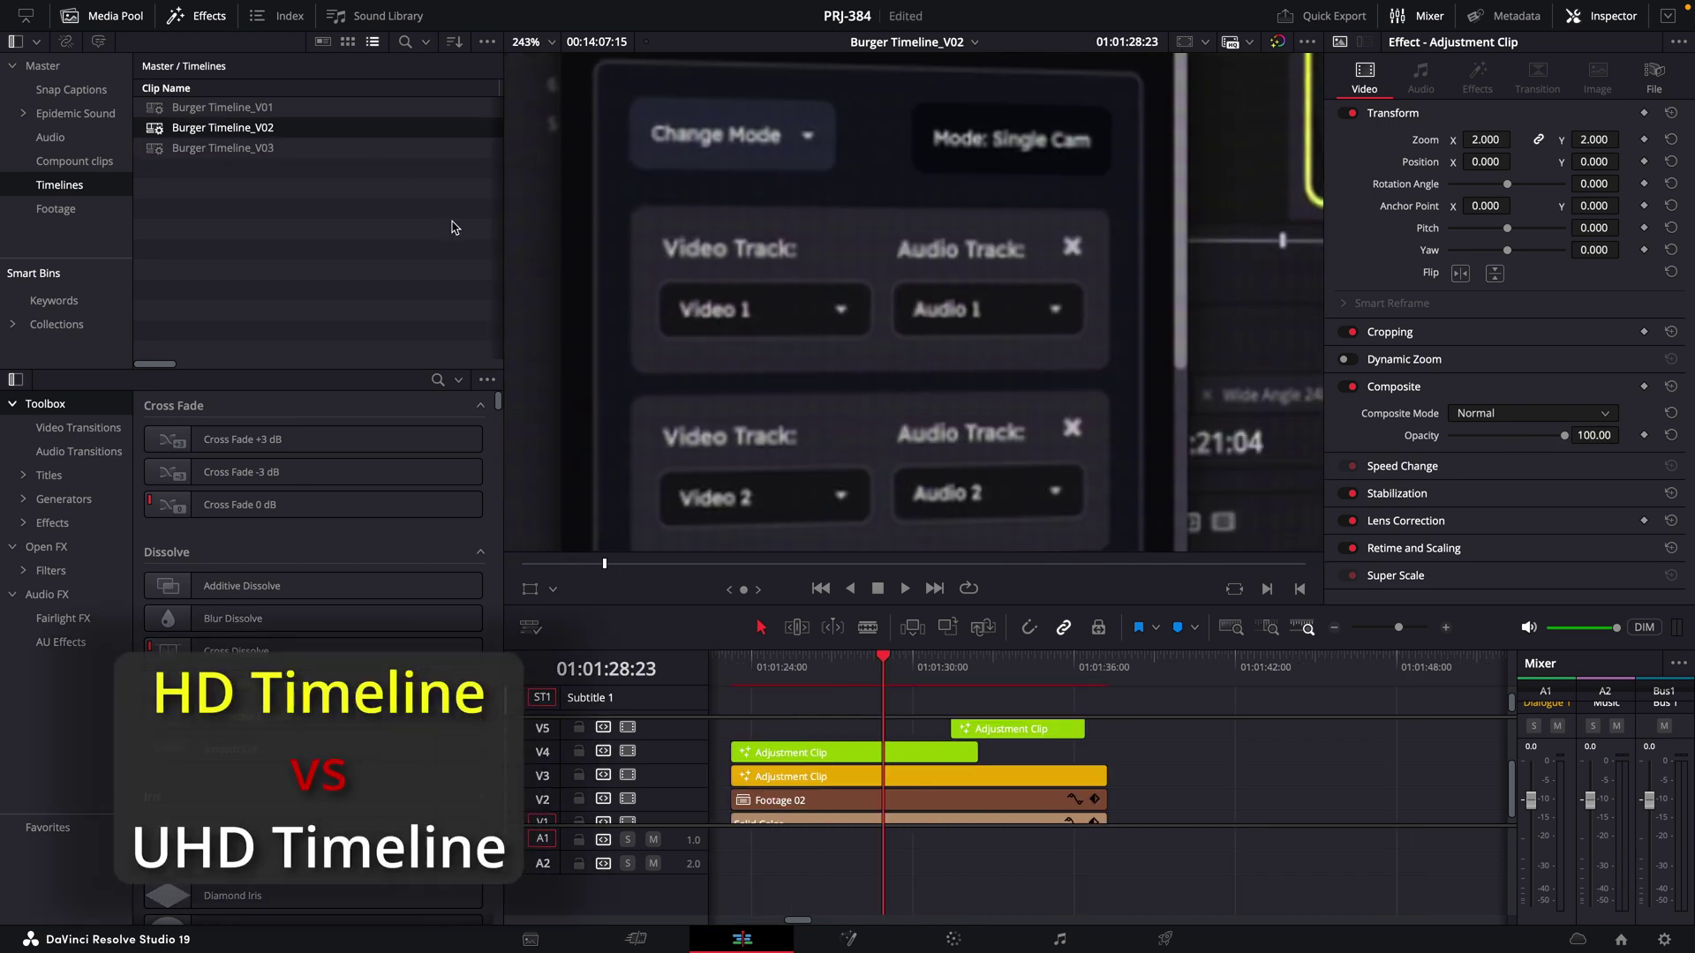
- Open Burger Timeline_V03 and zoom out to compare its pasted stack with the HD version
double_click(158, 150)
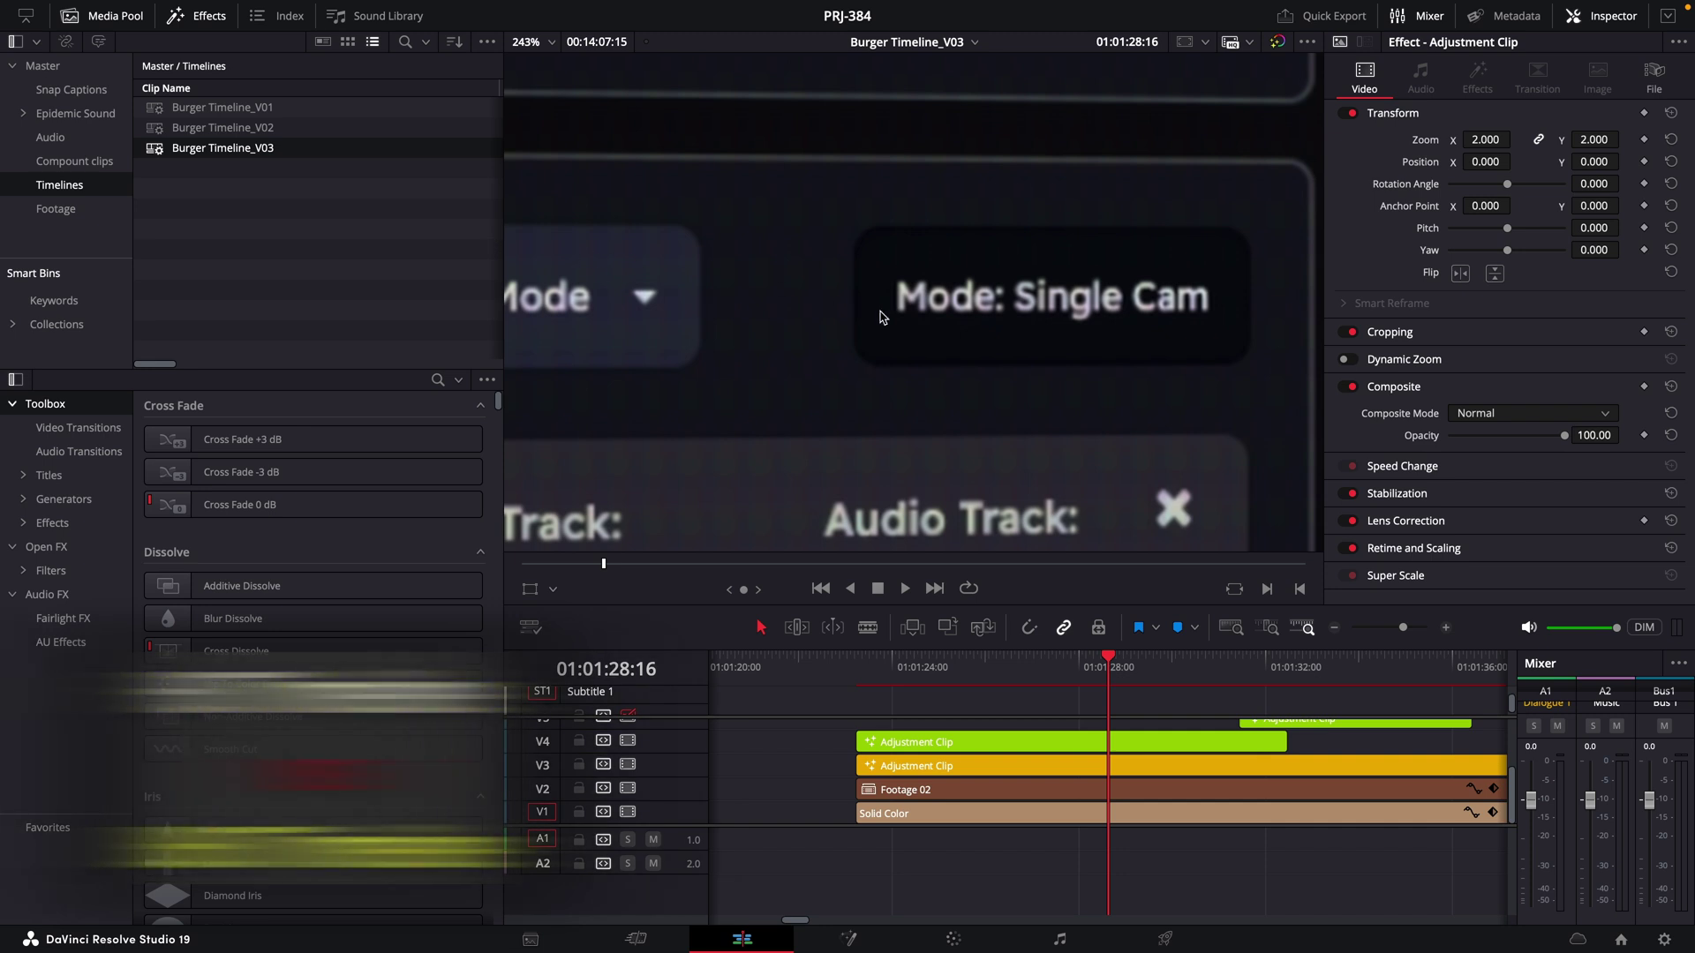
scroll(828, 345, "down", 3)
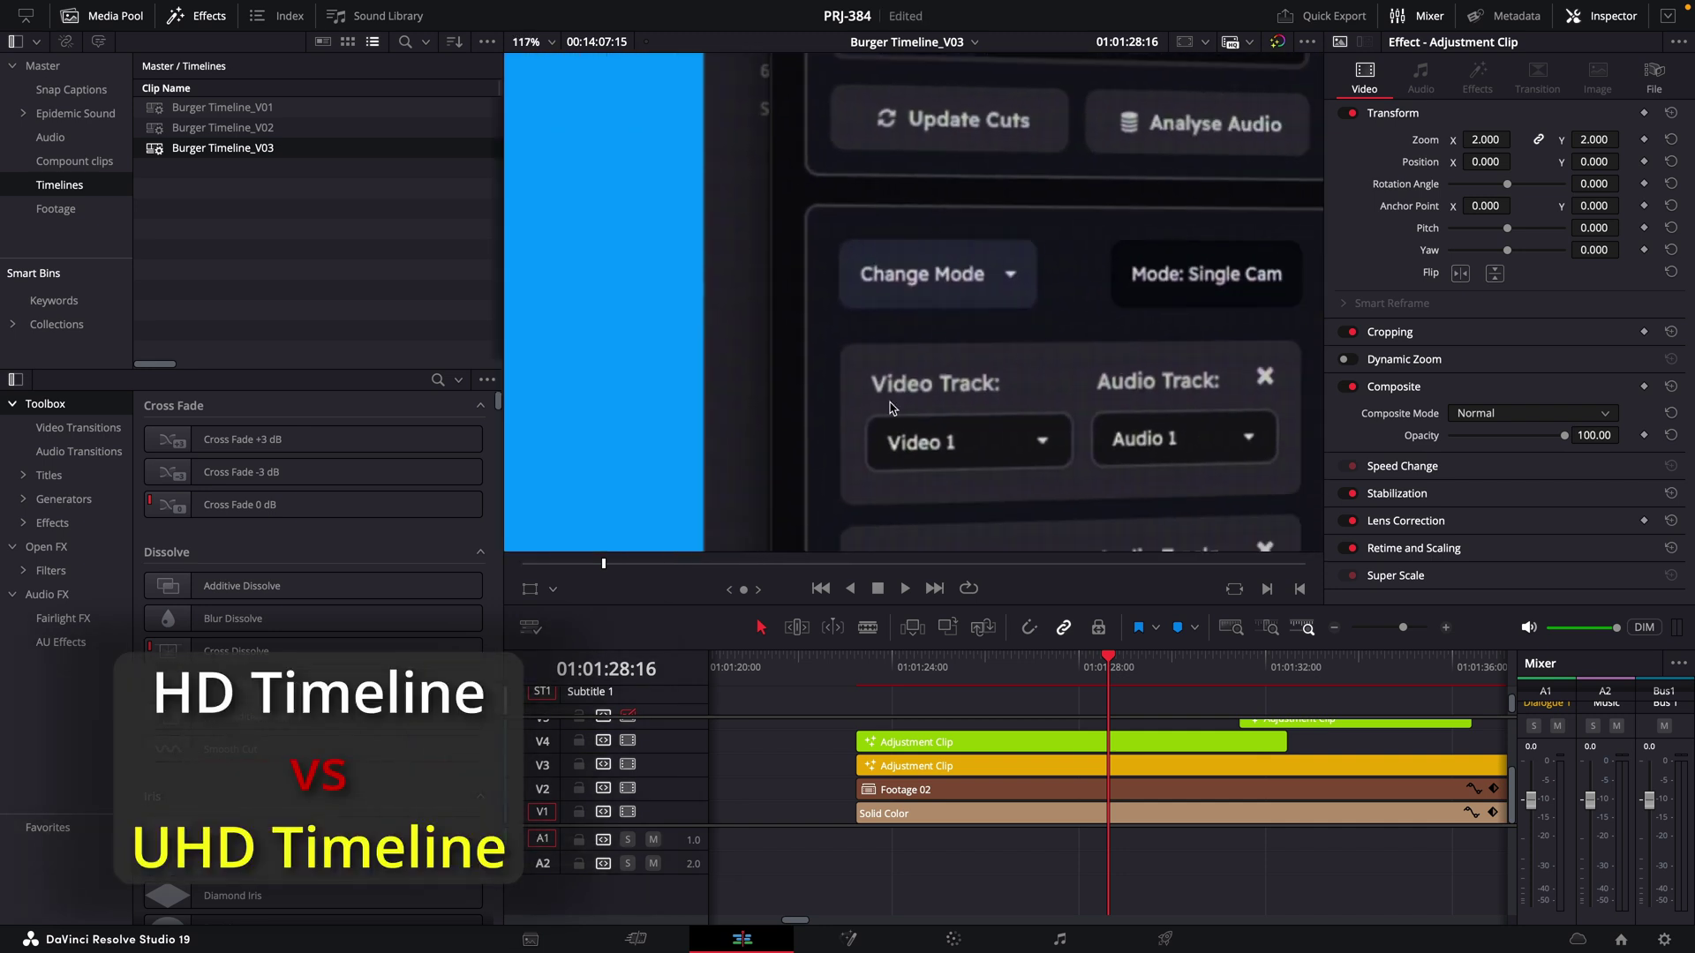
scroll(791, 350, "down", 5)
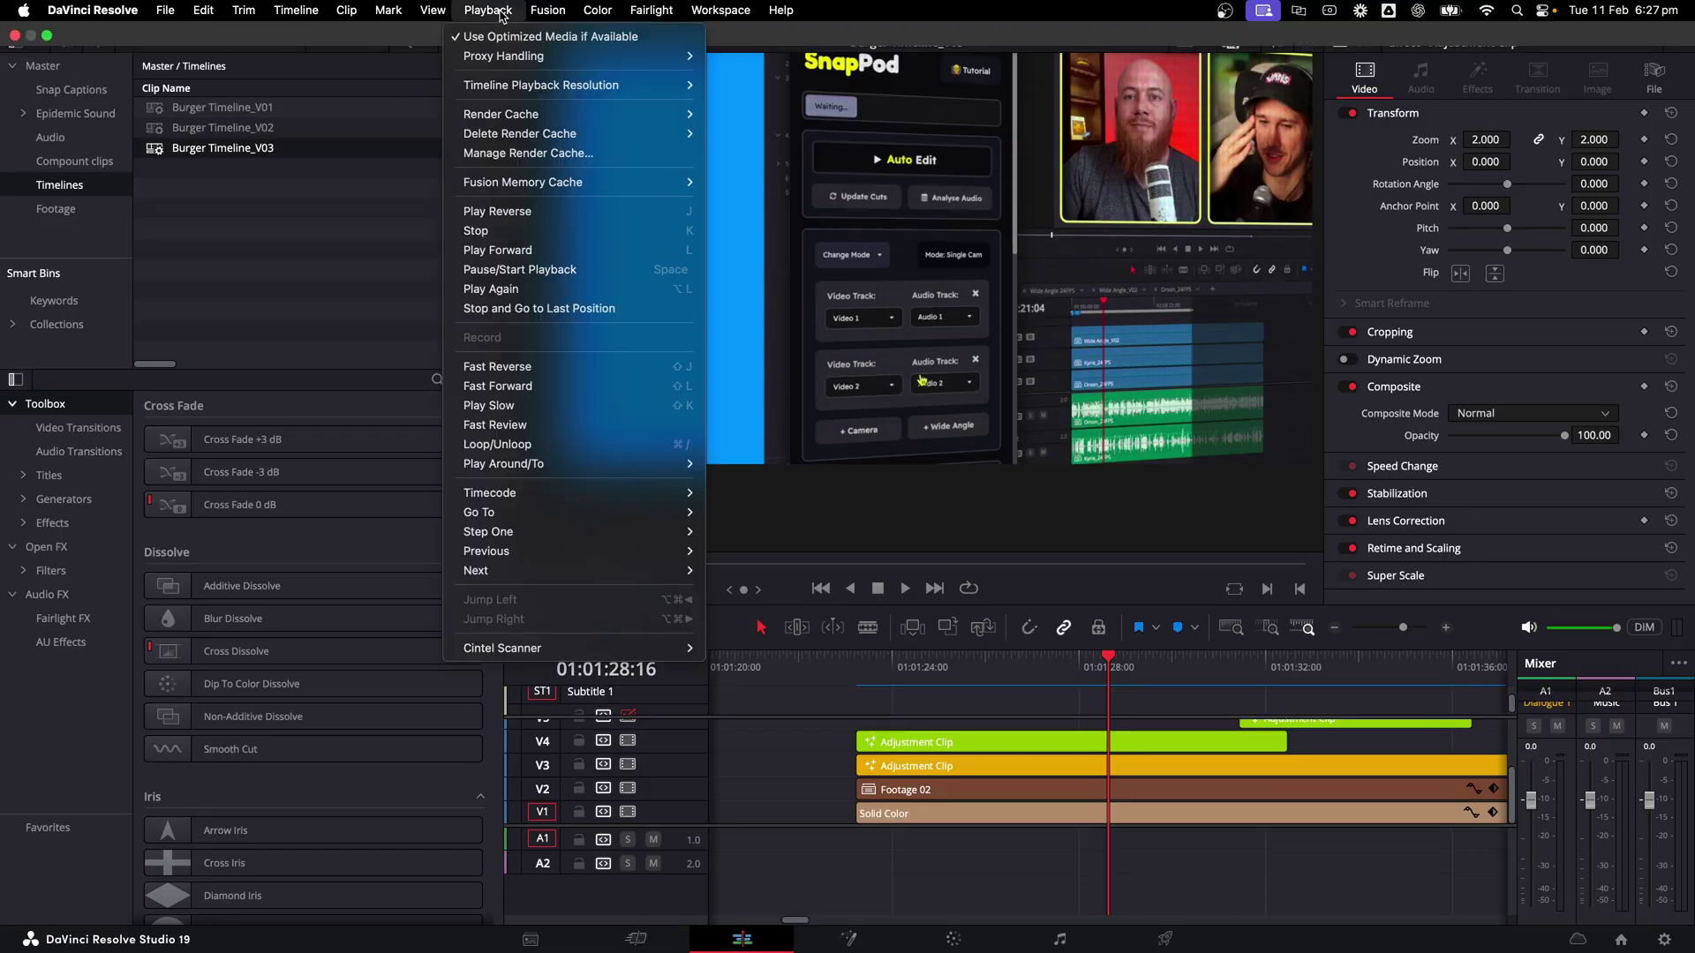
- Set Burger Timeline_V03's Timeline Playback Resolution to Half
left_click(731, 104)
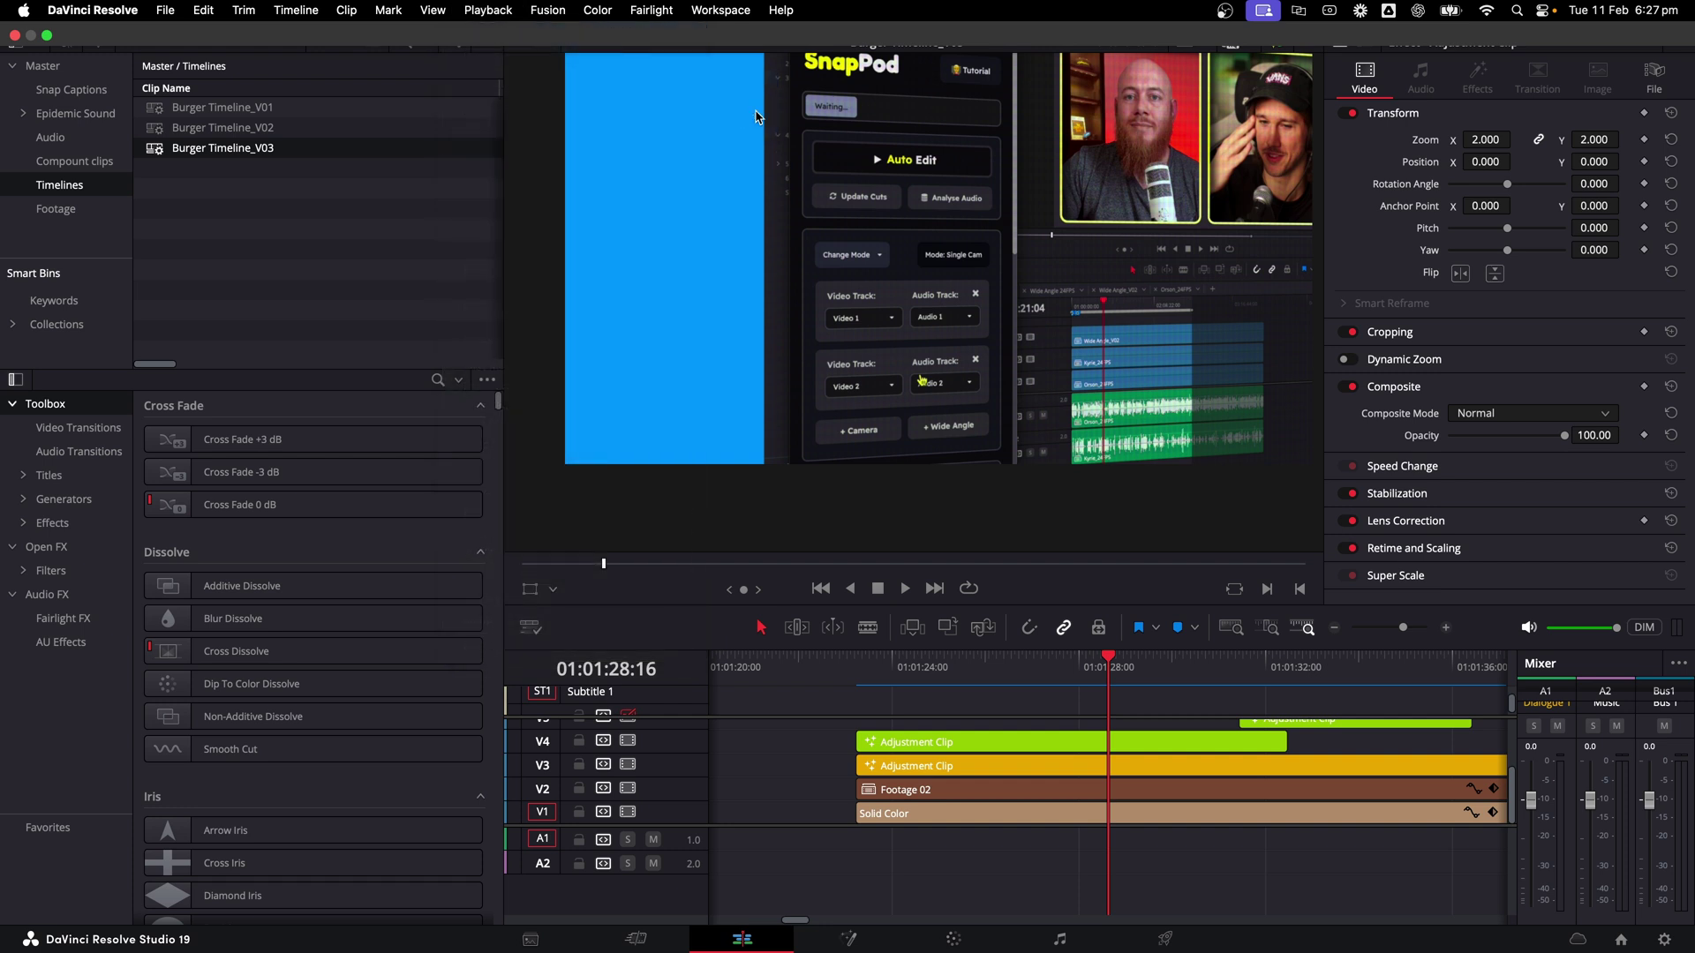
scroll(949, 331, "up", 6)
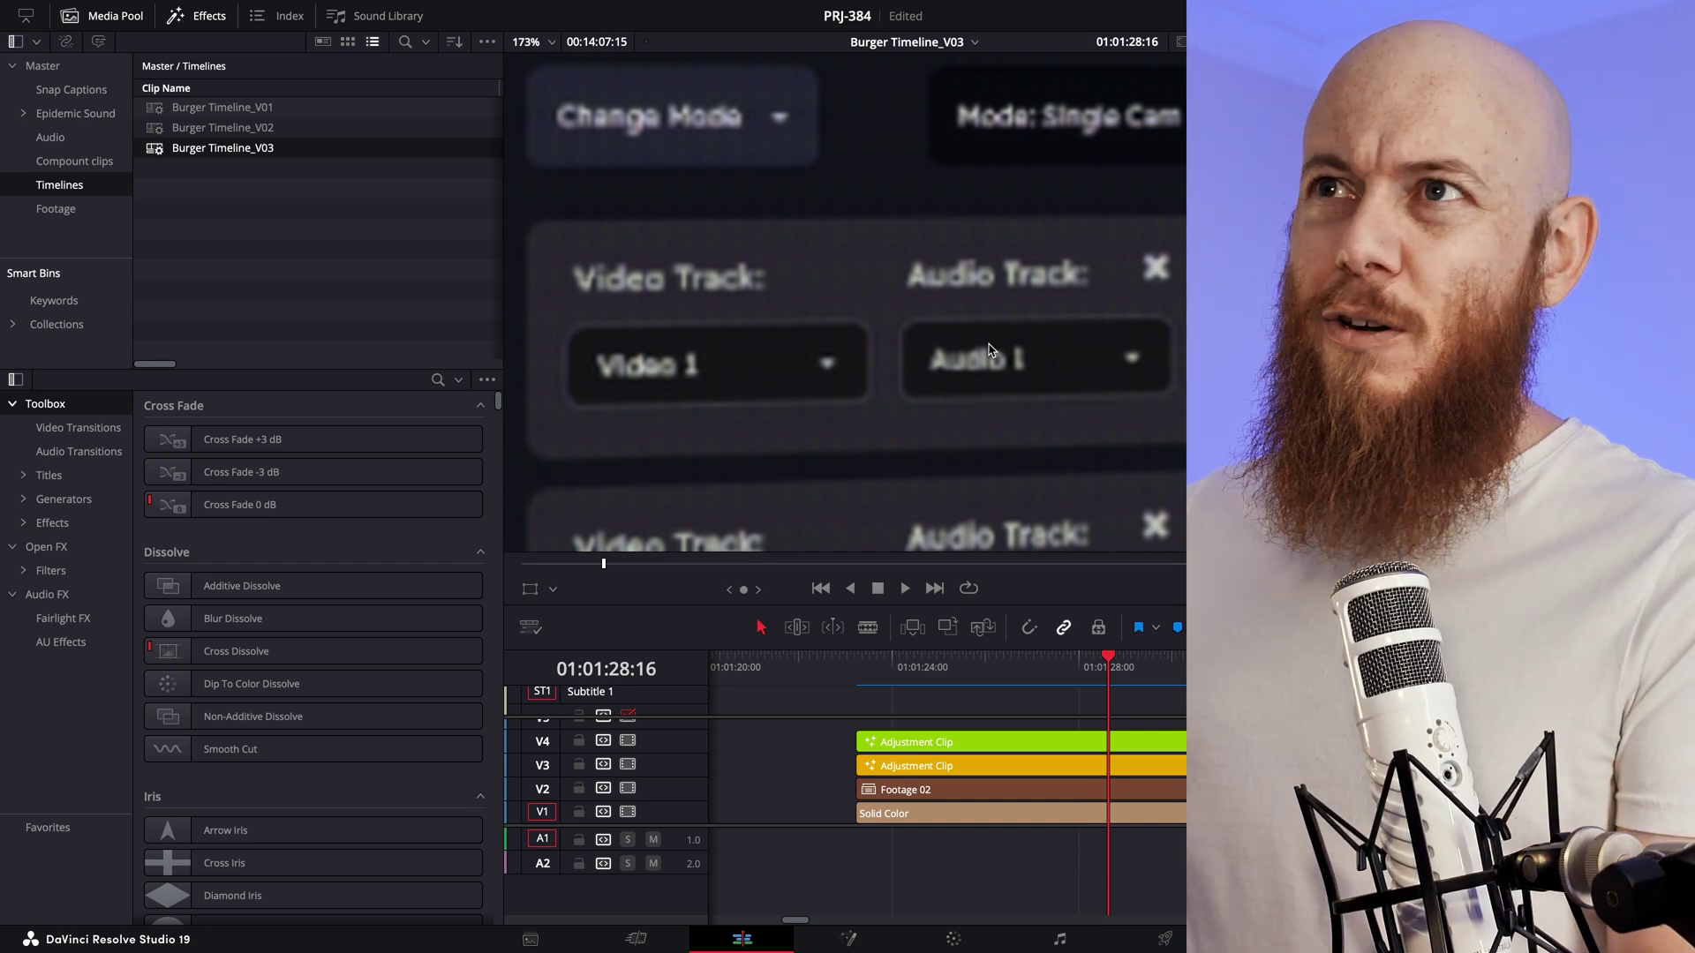
mouse_move(3, 4)
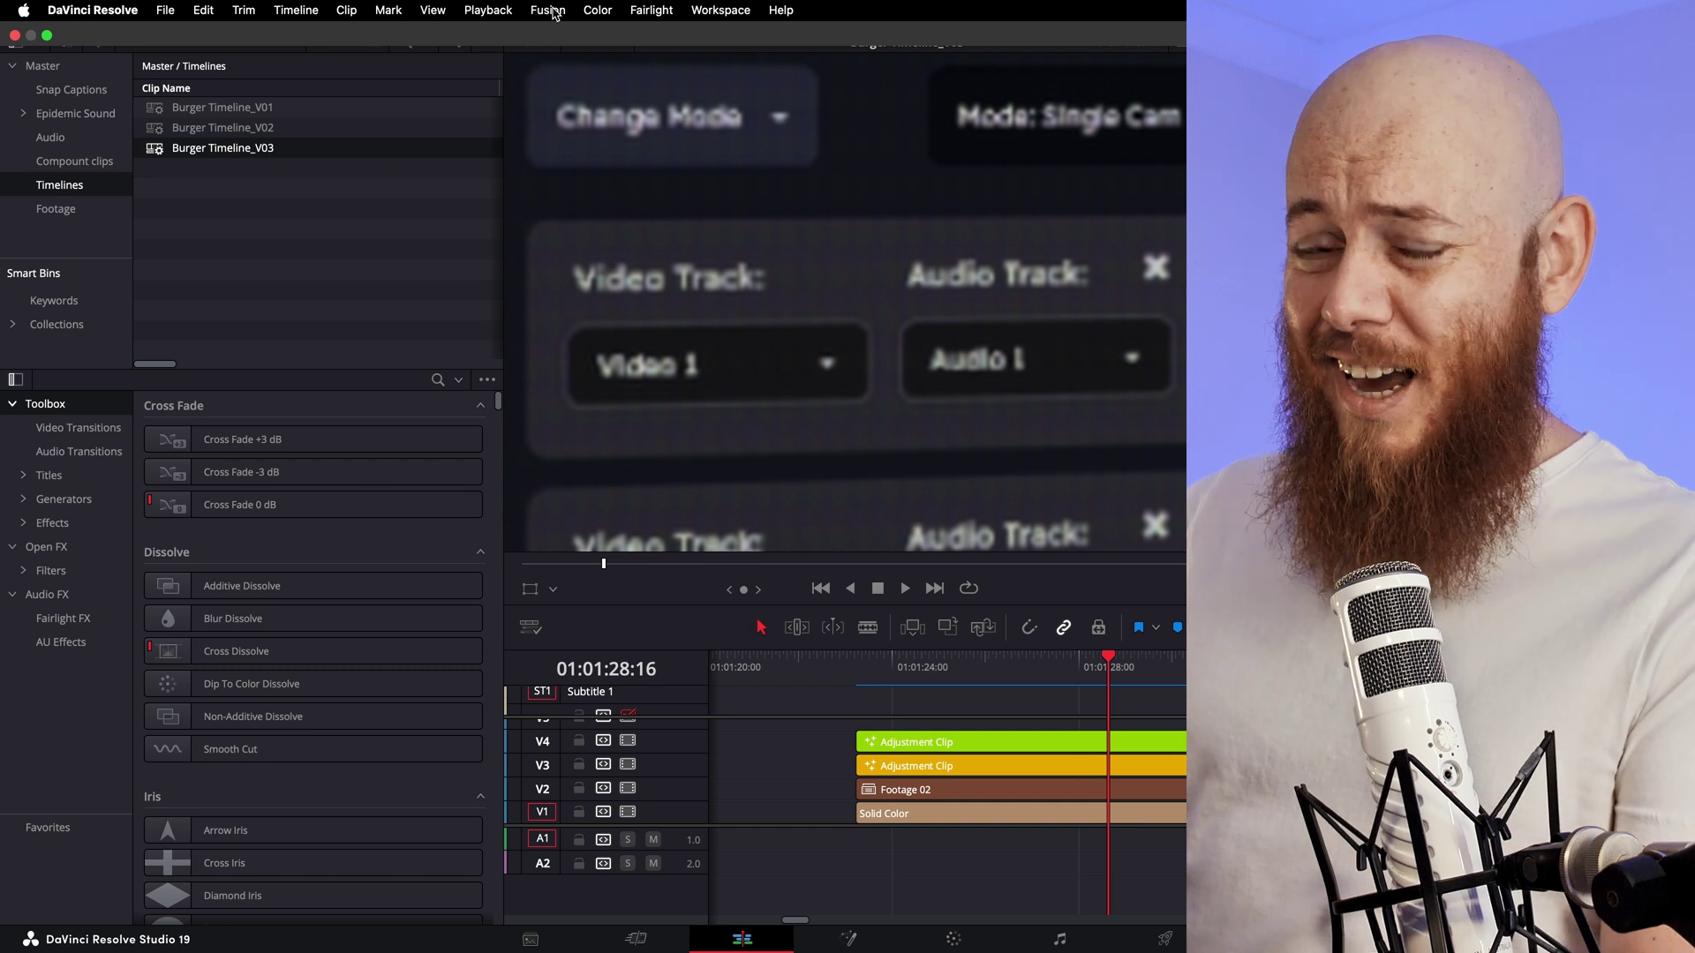
scroll(1084, 792, "down", 5)
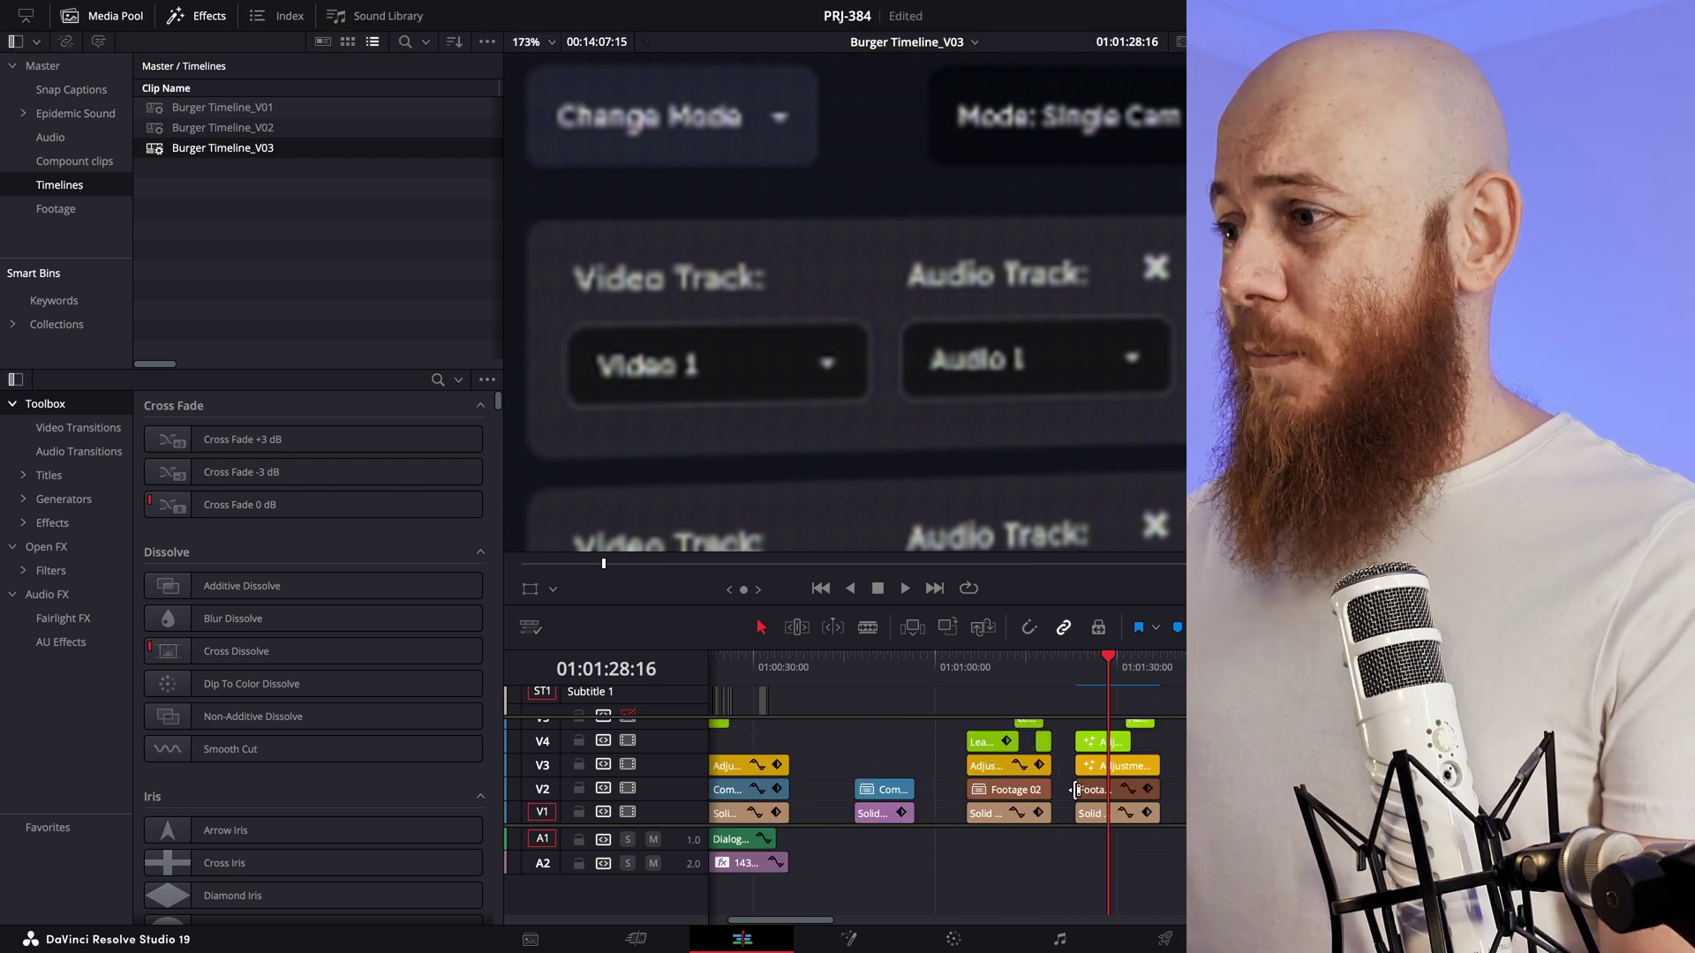
scroll(1084, 792, "up", 3)
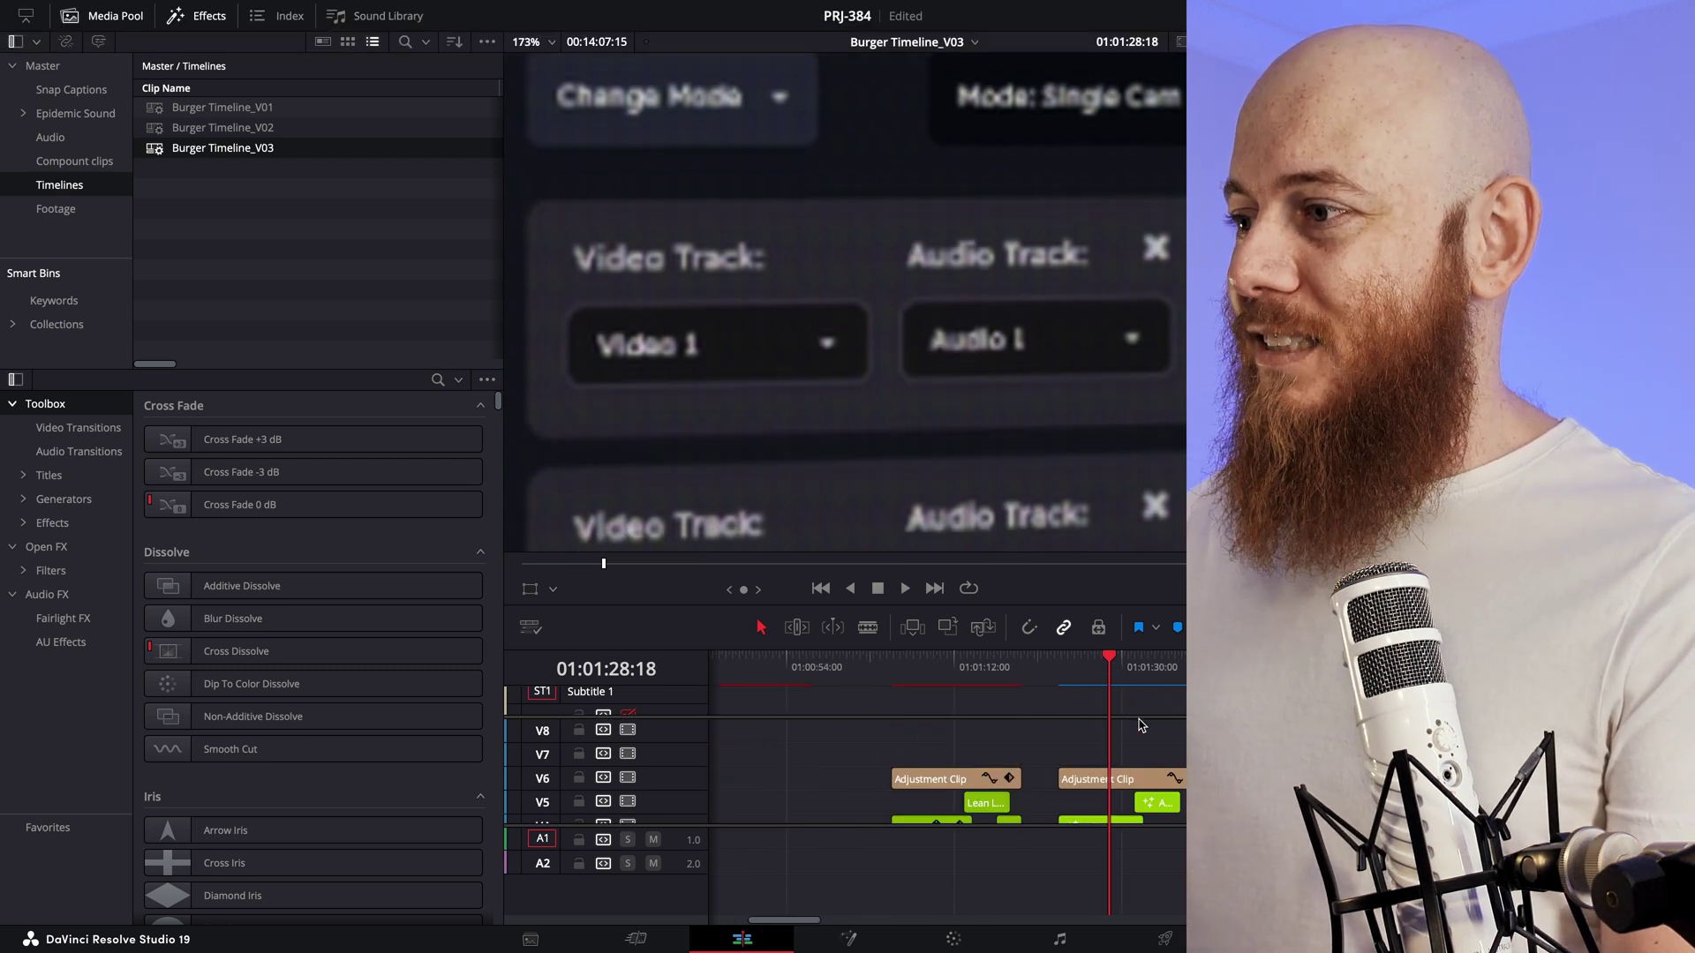